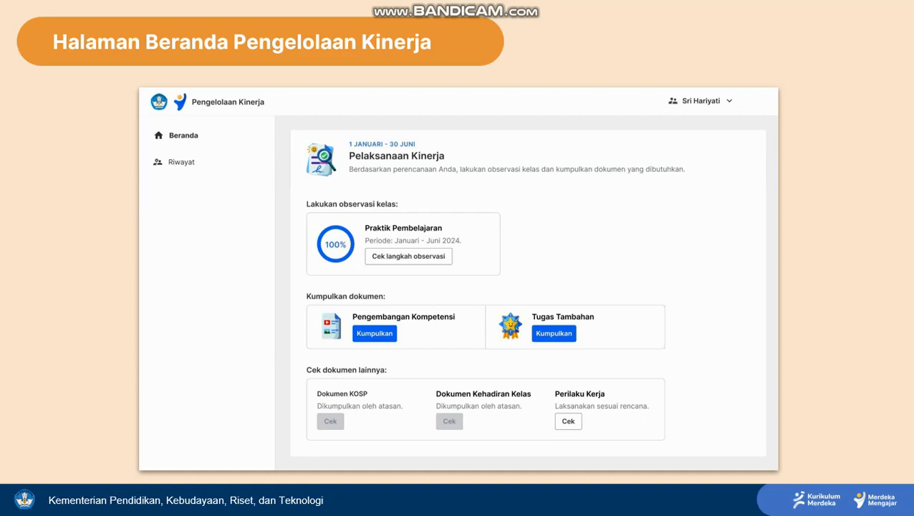
End the slide show, discard its ink annotations and switch to Chrome.
key(Escape)
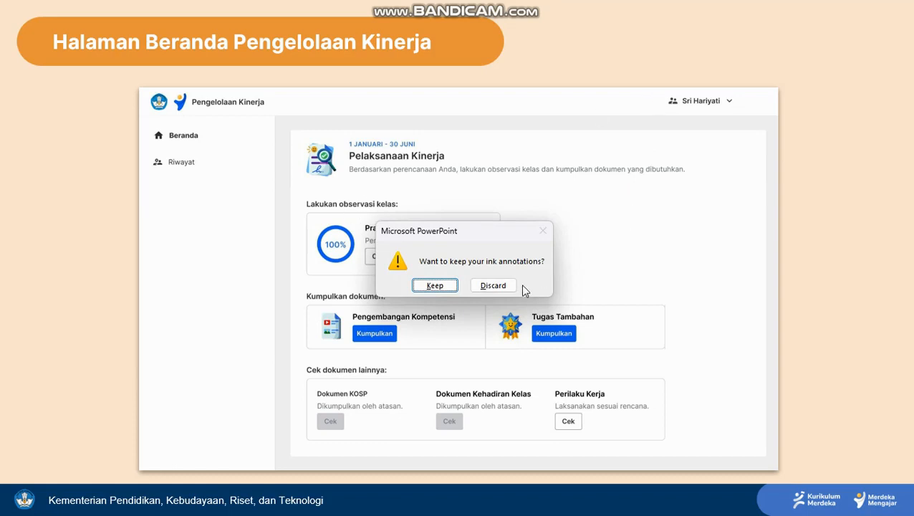
click(494, 288)
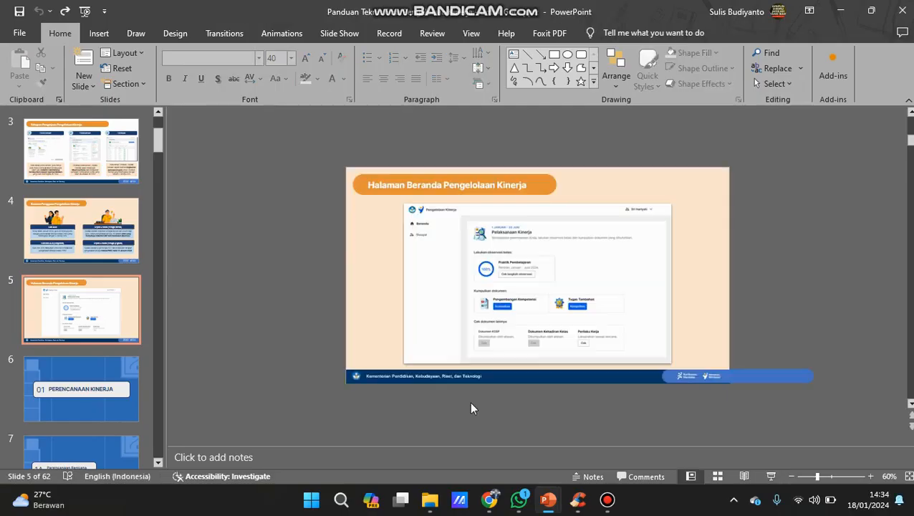
click(495, 503)
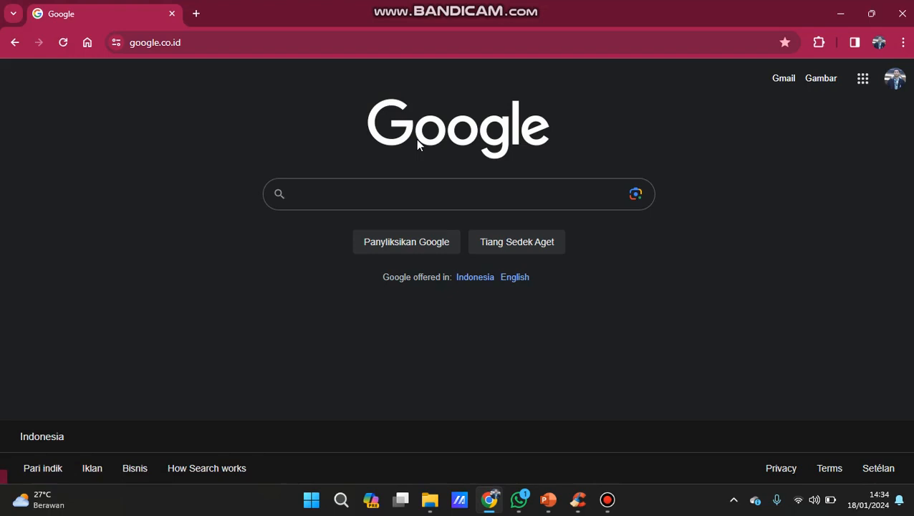
Search Google for "pmm kemdikbud.go.id" and open the Merdeka Mengajar site from the results.
text(pmm)
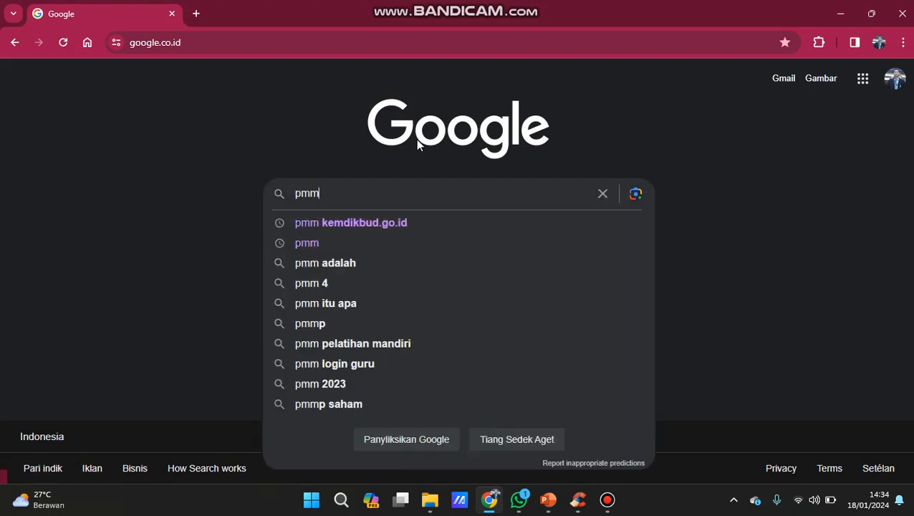
click(351, 227)
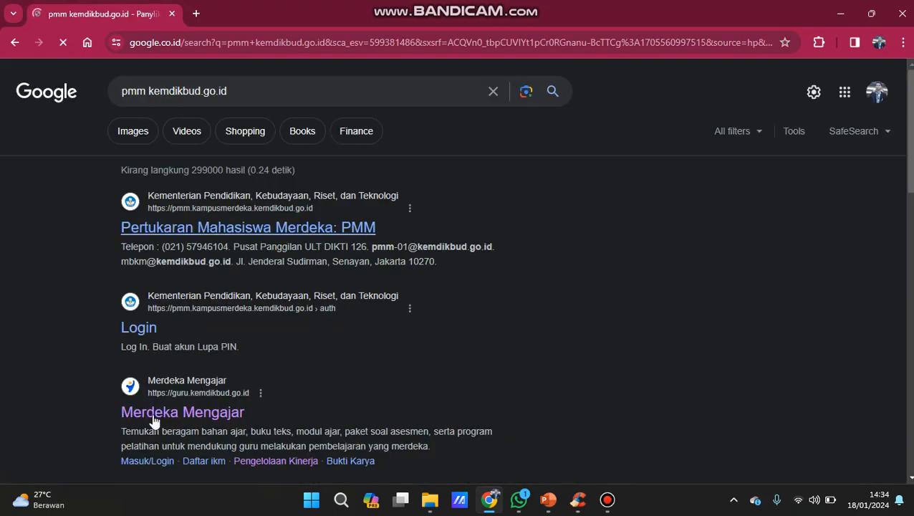
click(201, 421)
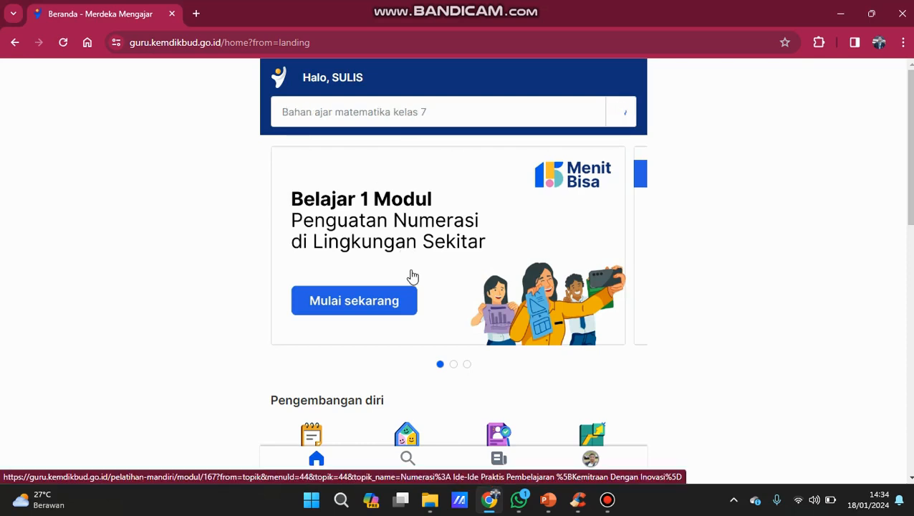
Open Pengelolaan Kinerja from the Pengembangan diri section of the home page and show it at normal page size.
scroll(411, 276, down, 1)
scroll(412, 276, up, 1)
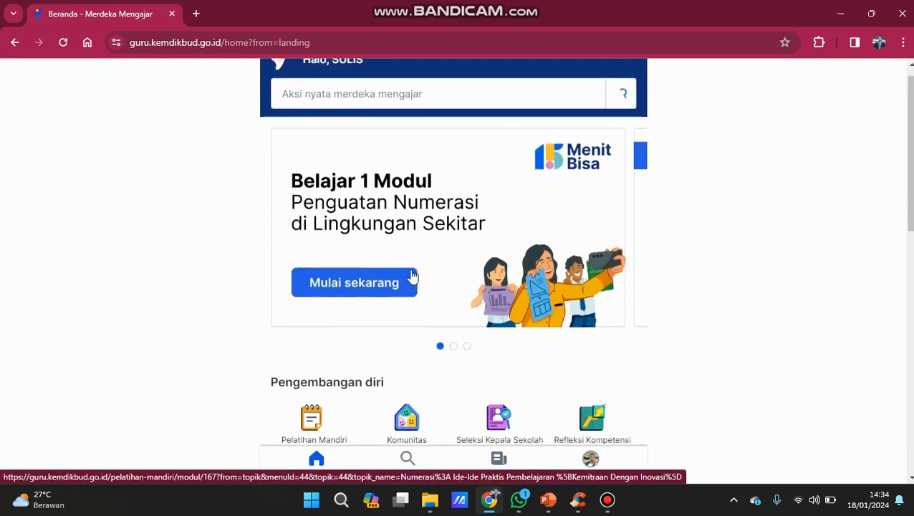
scroll(412, 275, down, 3)
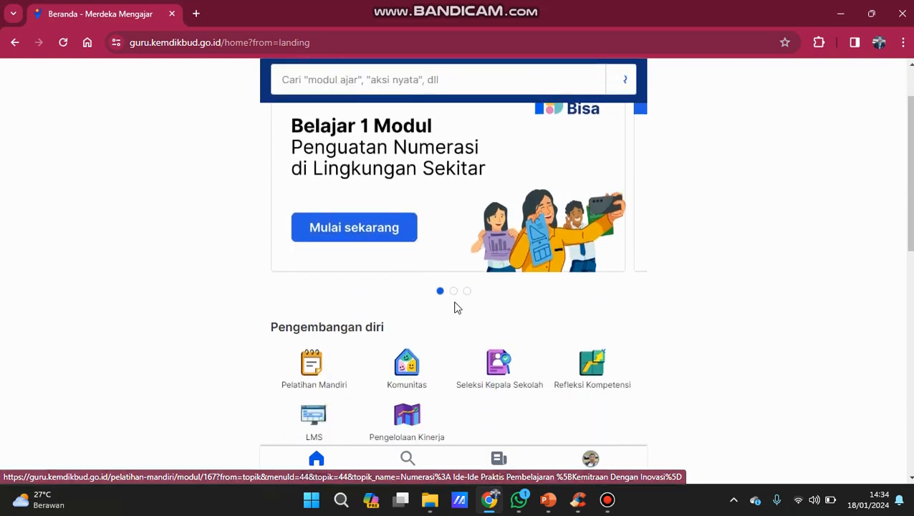
scroll(457, 308, down, 1)
scroll(457, 308, down, 4)
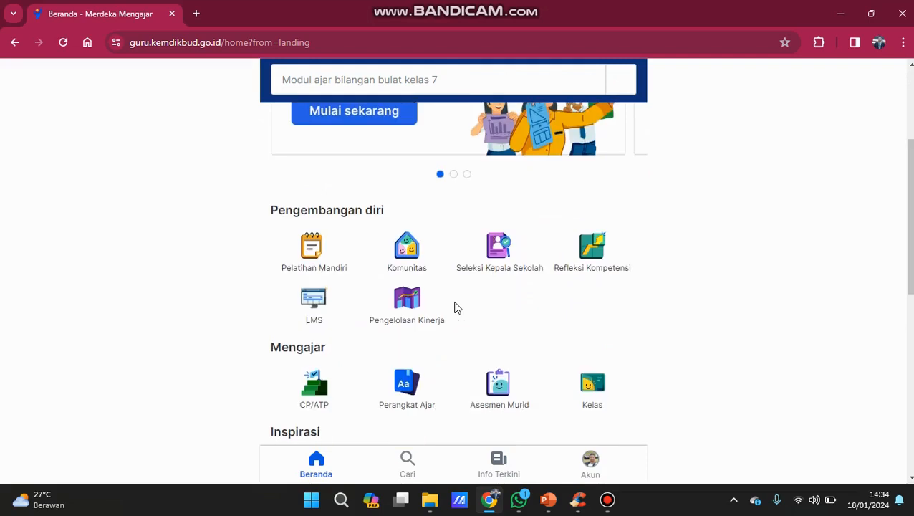
scroll(457, 308, down, 2)
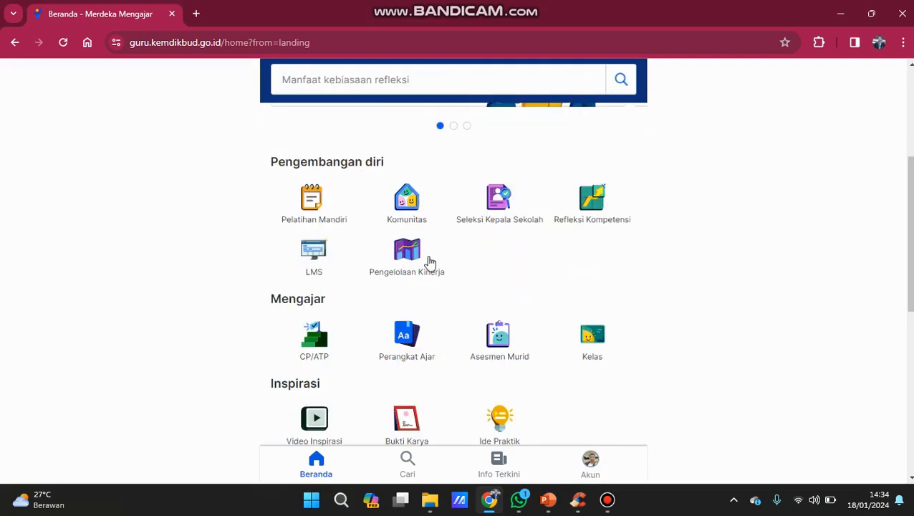
ctrl+scroll(415, 261, up, 5)
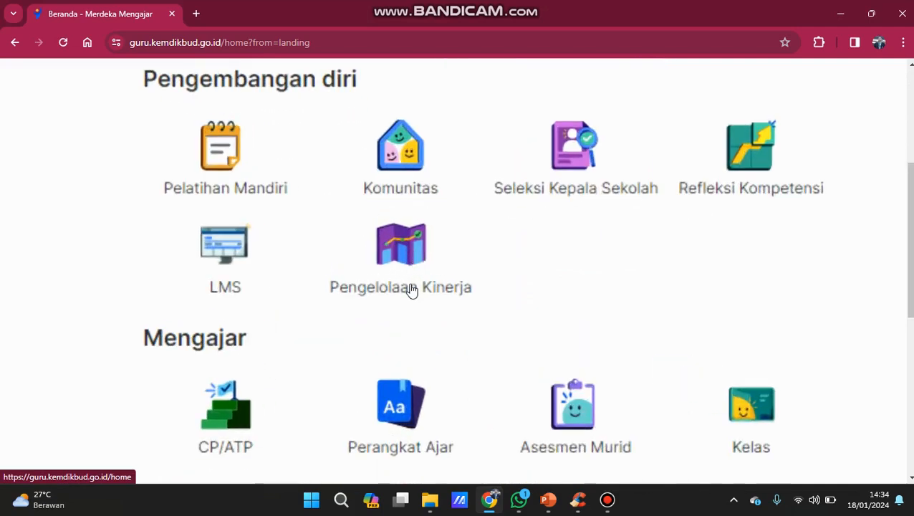
click(404, 247)
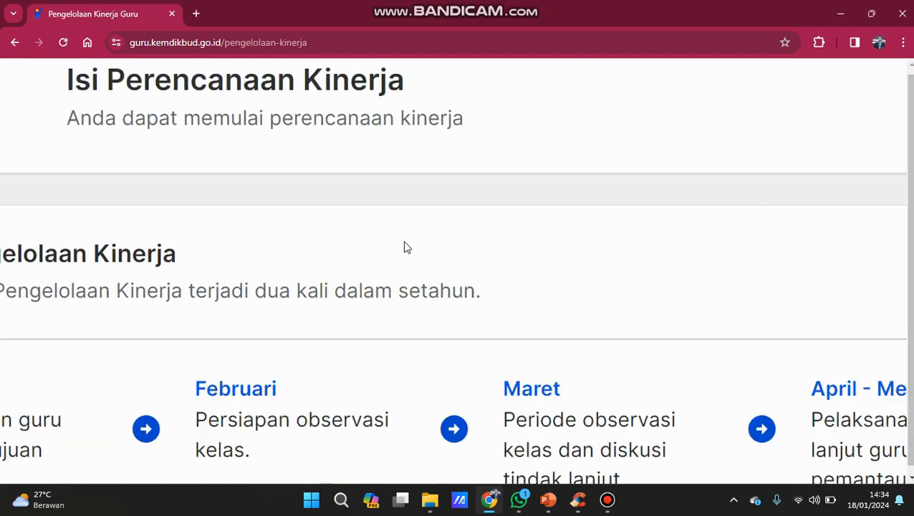
ctrl+scroll(404, 247, down, 5)
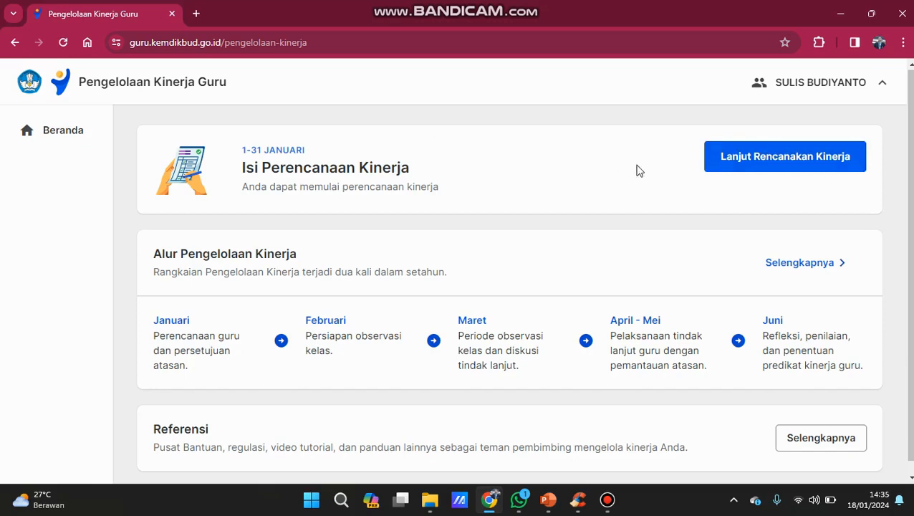
Open the full Referensi page for Pengelolaan Kinerja, look through its regulation and guide links, and close it.
scroll(643, 201, down, 1)
scroll(644, 201, up, 1)
scroll(672, 380, down, 1)
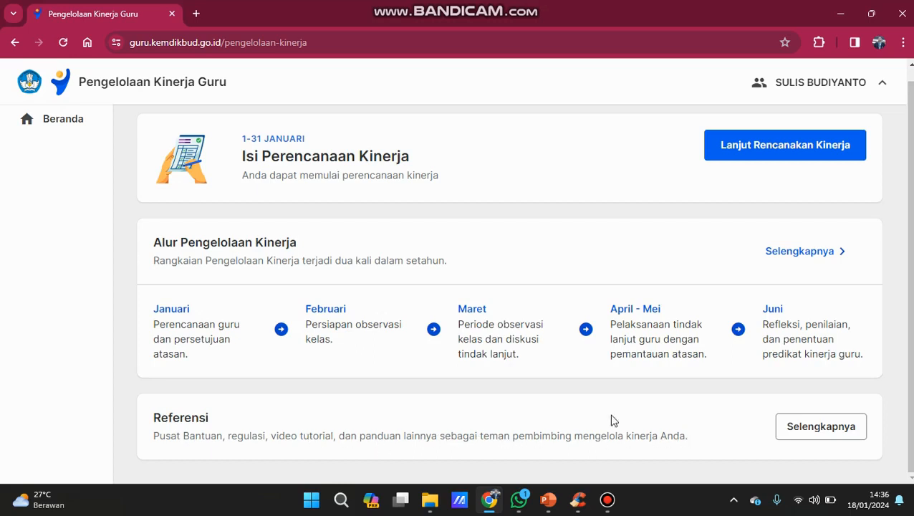
click(808, 429)
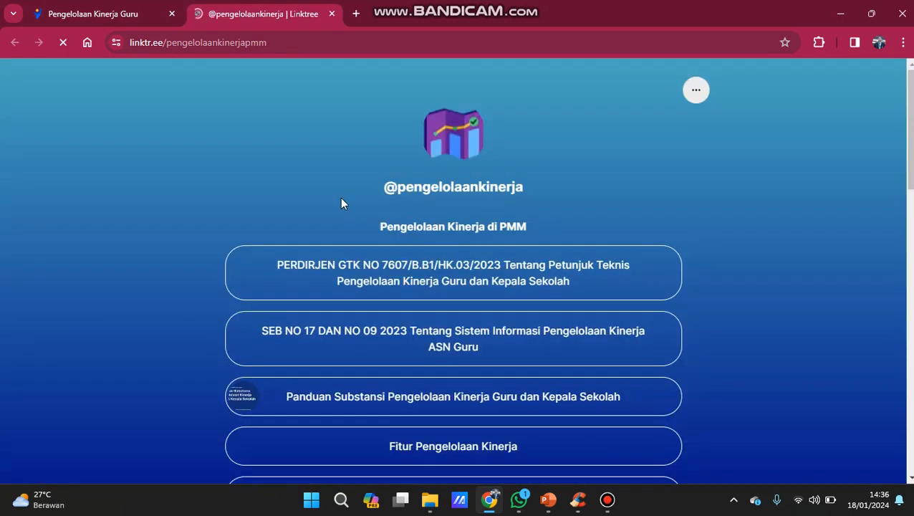
scroll(356, 315, down, 1)
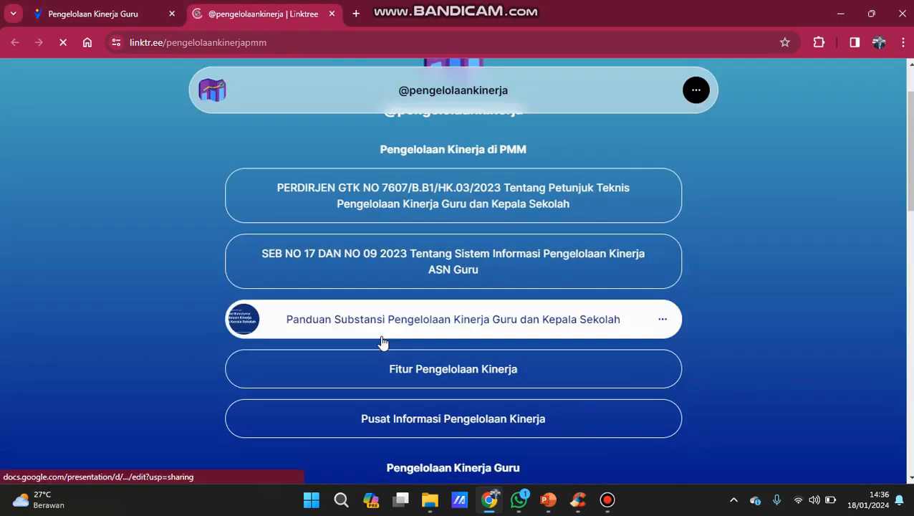
scroll(381, 342, down, 1)
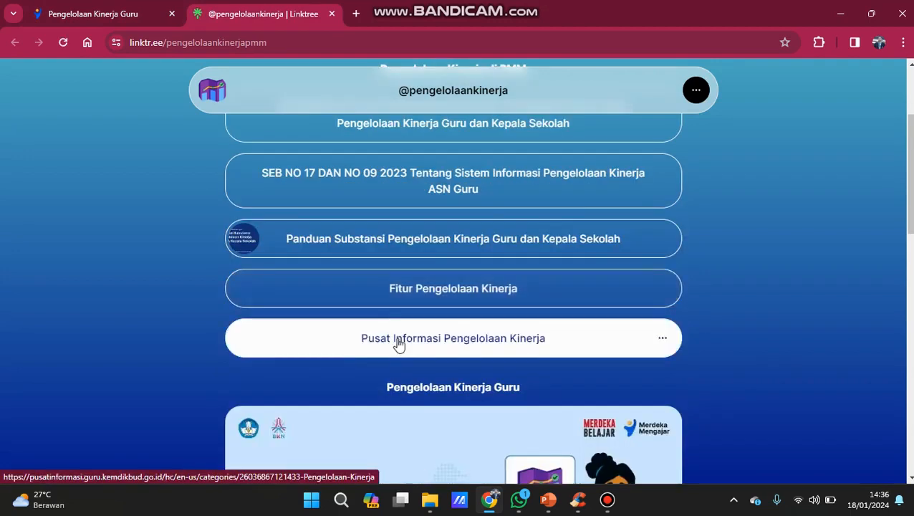
scroll(398, 341, down, 1)
scroll(396, 337, up, 3)
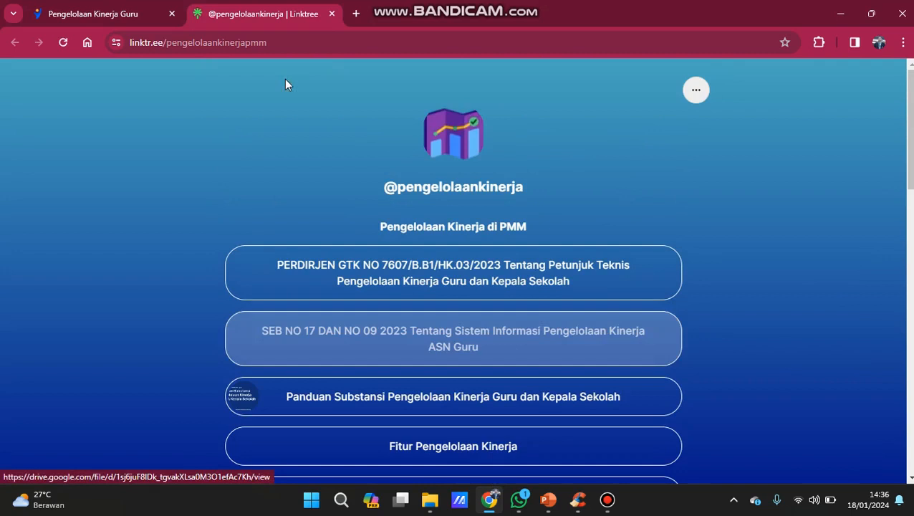
click(331, 14)
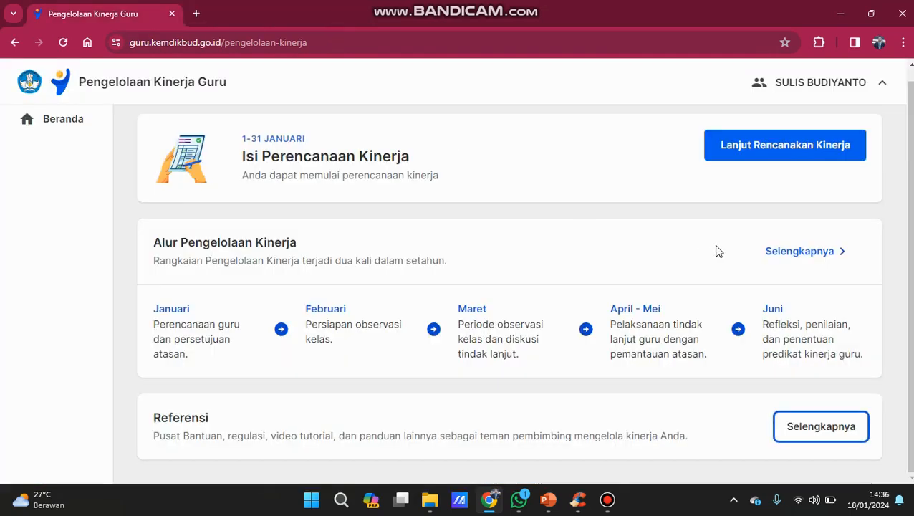
Open the details of Alur Pengelolaan Kinerja, look through the information centre's topics, categories and articles, and close it.
click(804, 256)
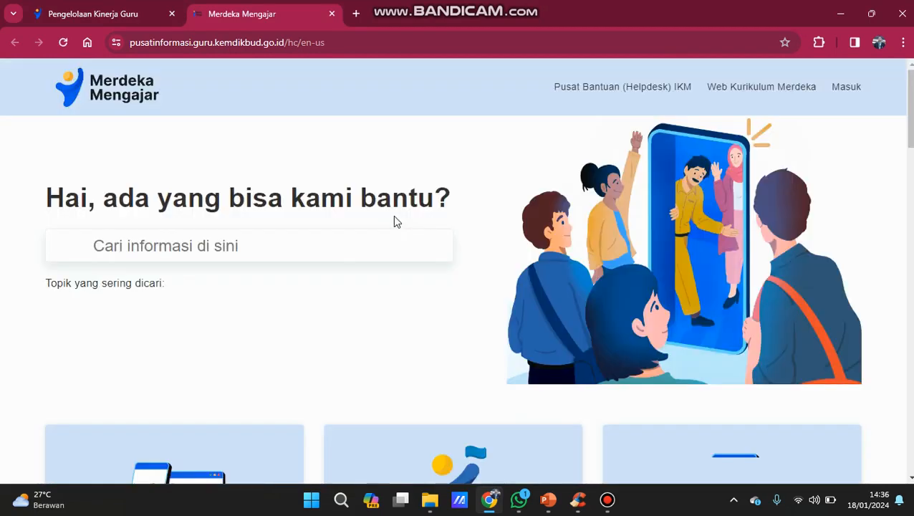
scroll(276, 220, down, 4)
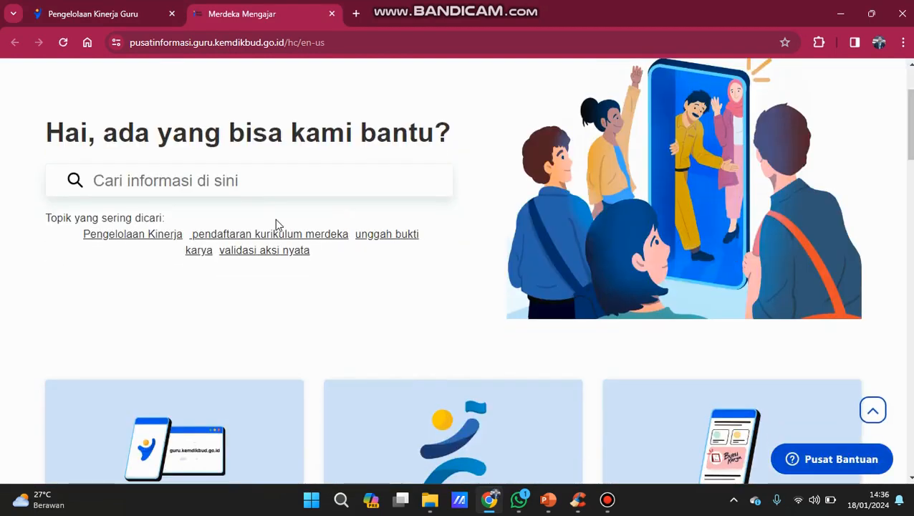
scroll(277, 227, down, 3)
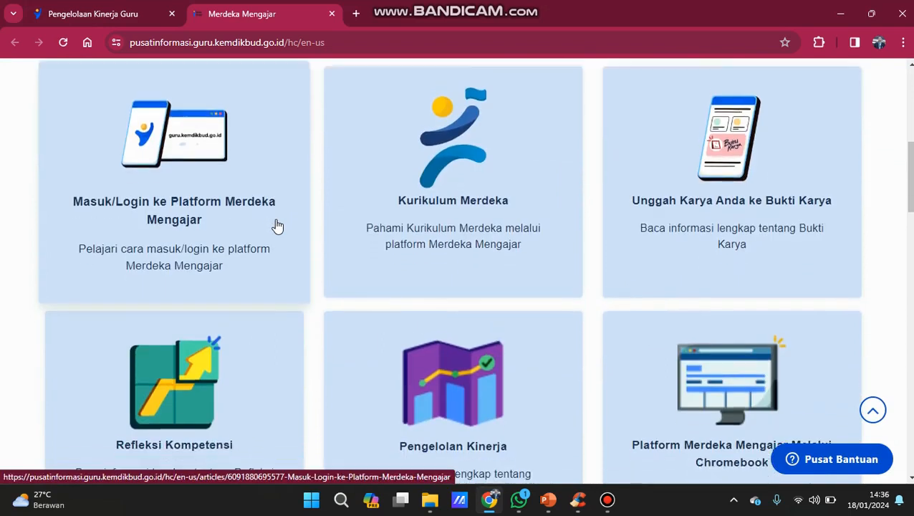
scroll(277, 226, down, 5)
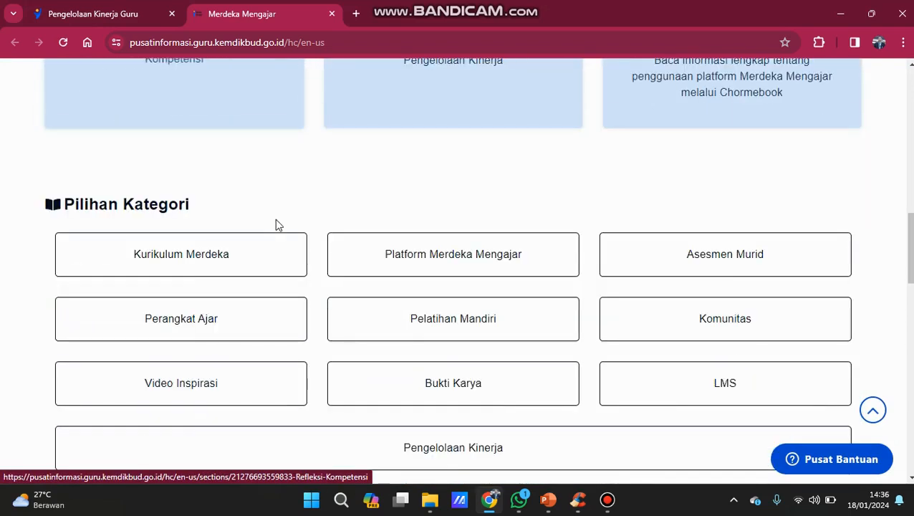
scroll(278, 225, down, 1)
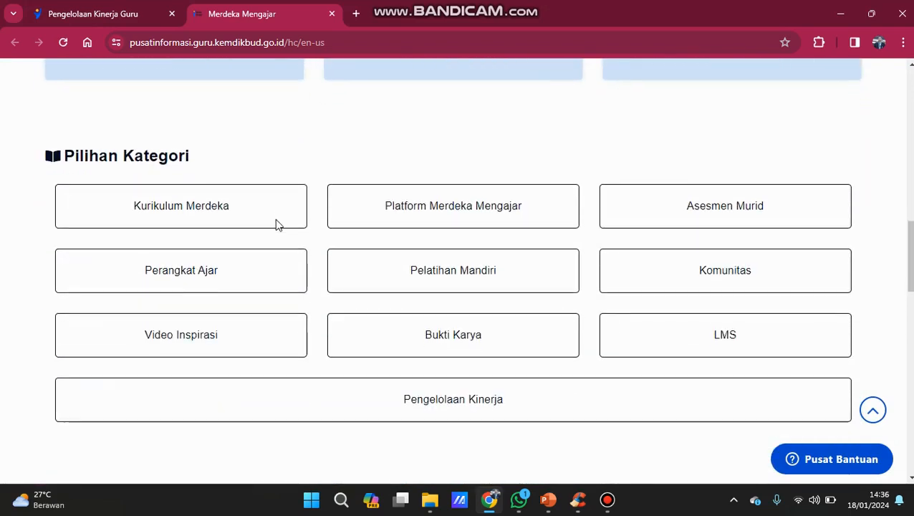
scroll(279, 225, down, 4)
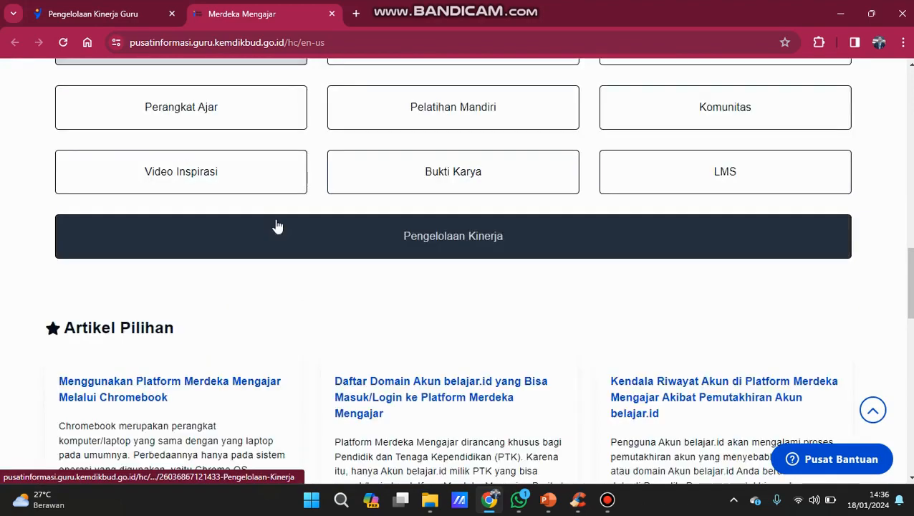
scroll(279, 225, down, 6)
scroll(278, 225, up, 15)
scroll(275, 224, up, 2)
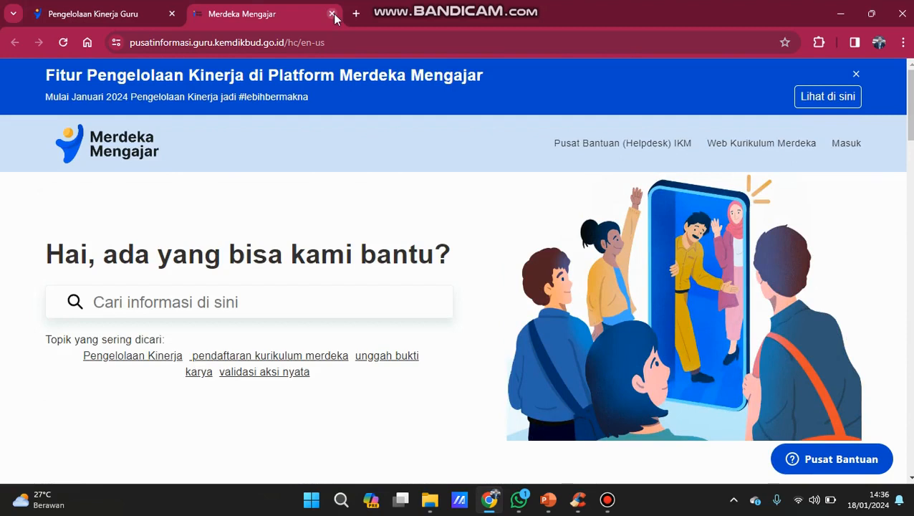
click(332, 14)
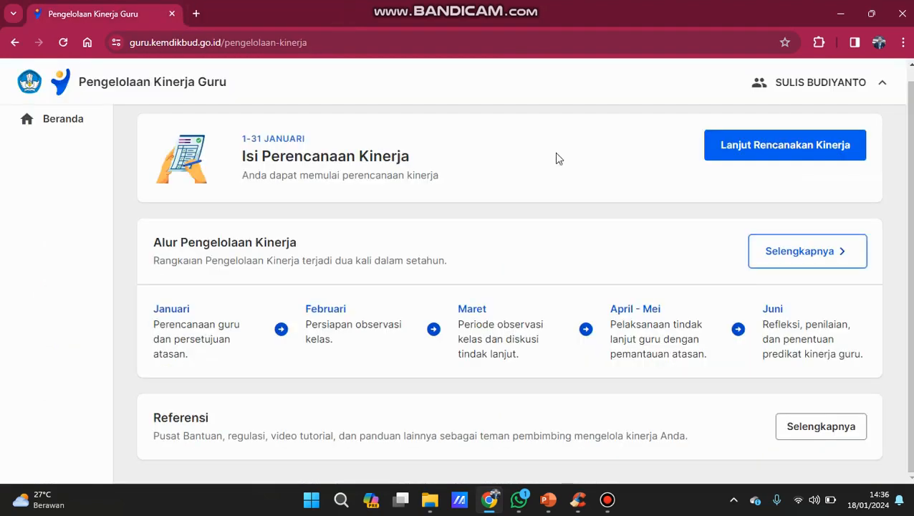
Continue the performance planning for January–June 2024 and review the Praktik Pembelajaran stage with its indicator choices.
click(781, 149)
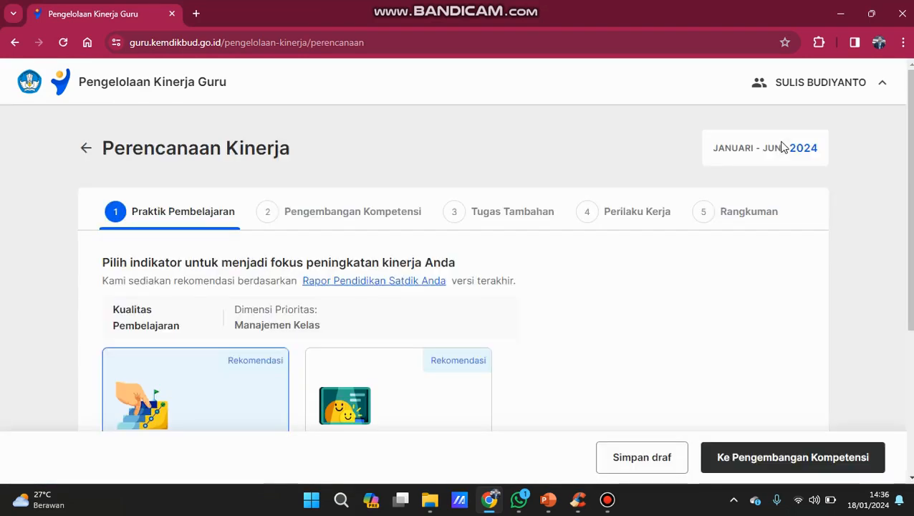
scroll(290, 181, down, 1)
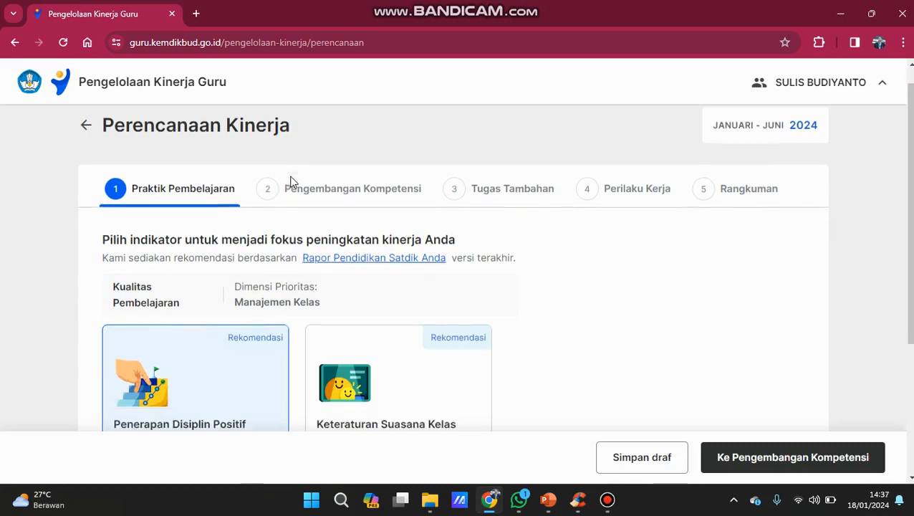
scroll(291, 182, down, 1)
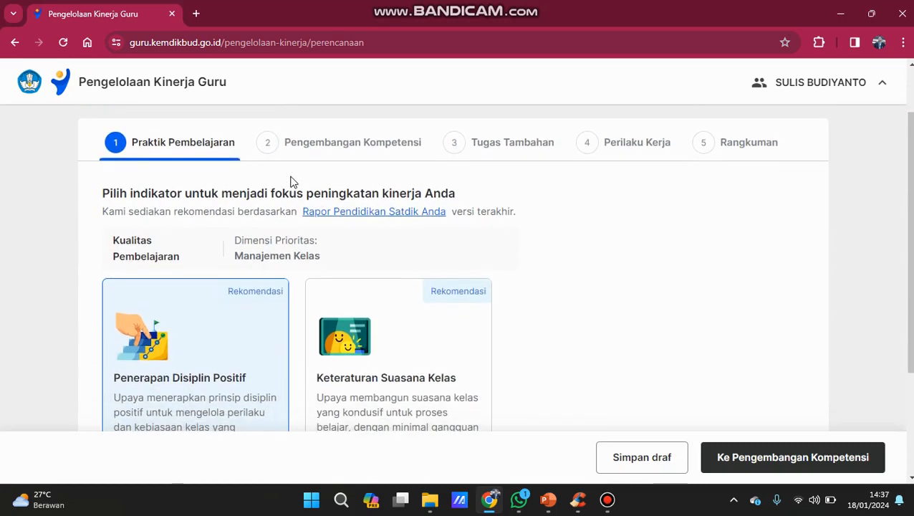
scroll(291, 182, down, 1)
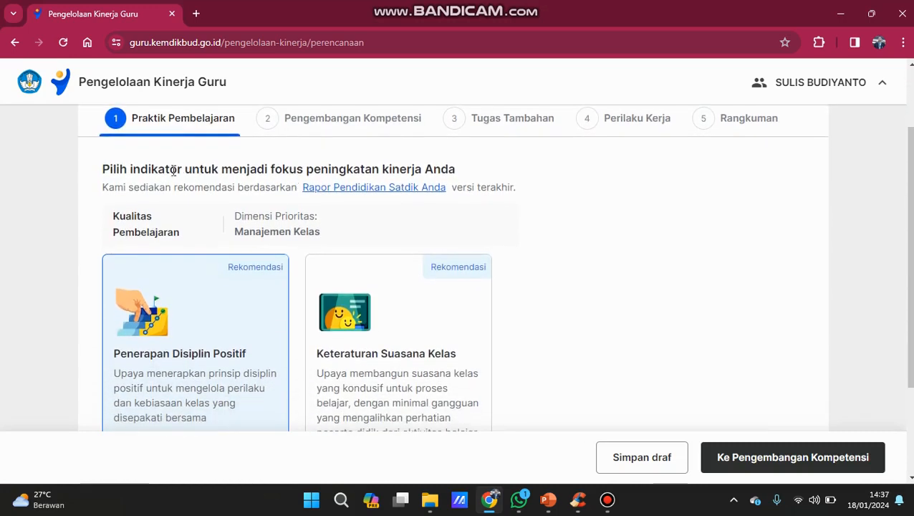
scroll(173, 171, up, 2)
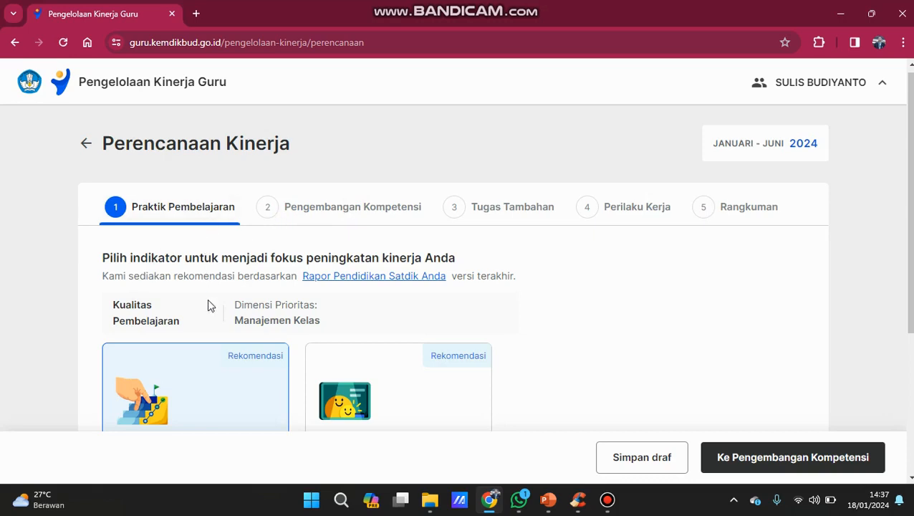
Try to open the Rapor Pendidikan Satdik Anda link that the indicator recommendations are based on.
scroll(209, 305, down, 1)
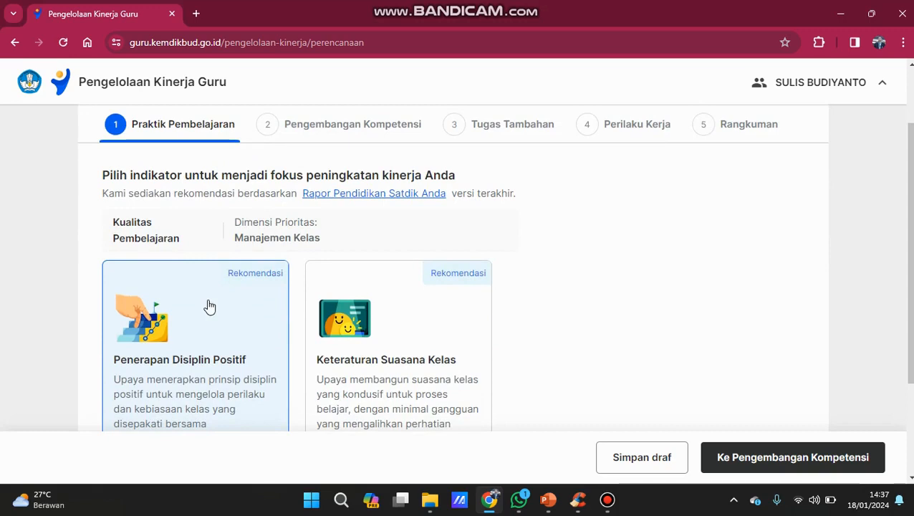
scroll(210, 306, down, 1)
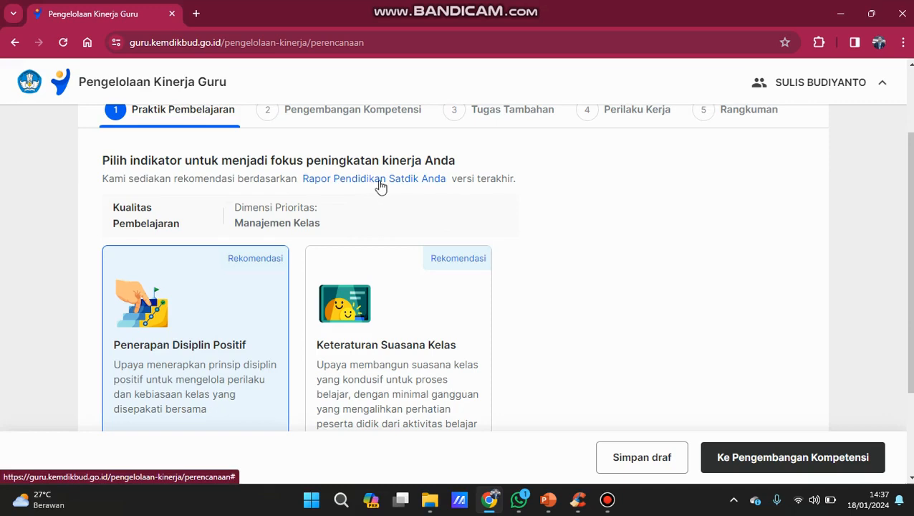
click(423, 187)
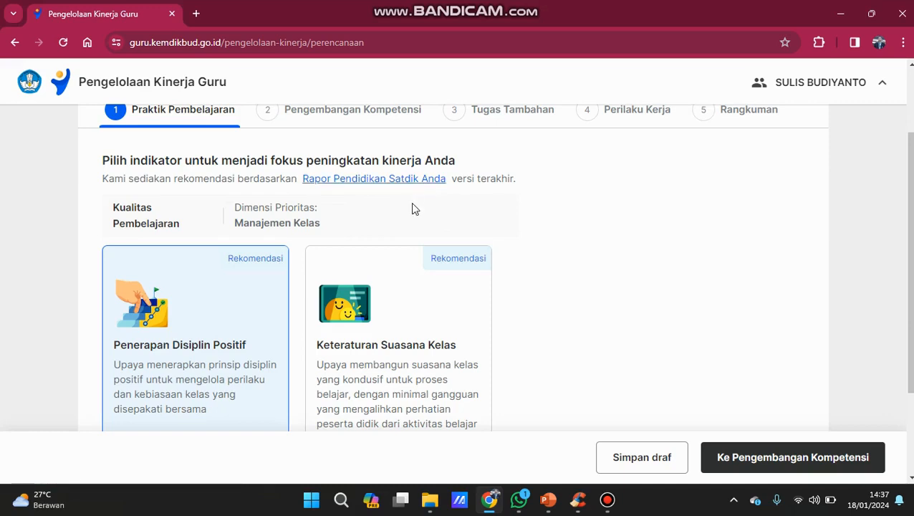
Open the Rapor Pendidikan Satdik Anda summary and review the school's Kualitas Pembelajaran dimensions and their ratings.
scroll(412, 208, down, 1)
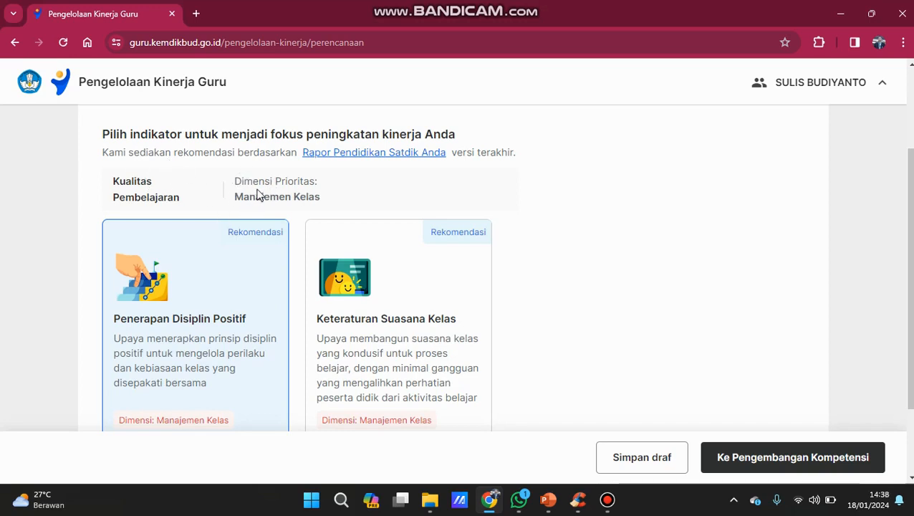
scroll(259, 195, down, 1)
scroll(258, 194, down, 1)
scroll(265, 205, up, 2)
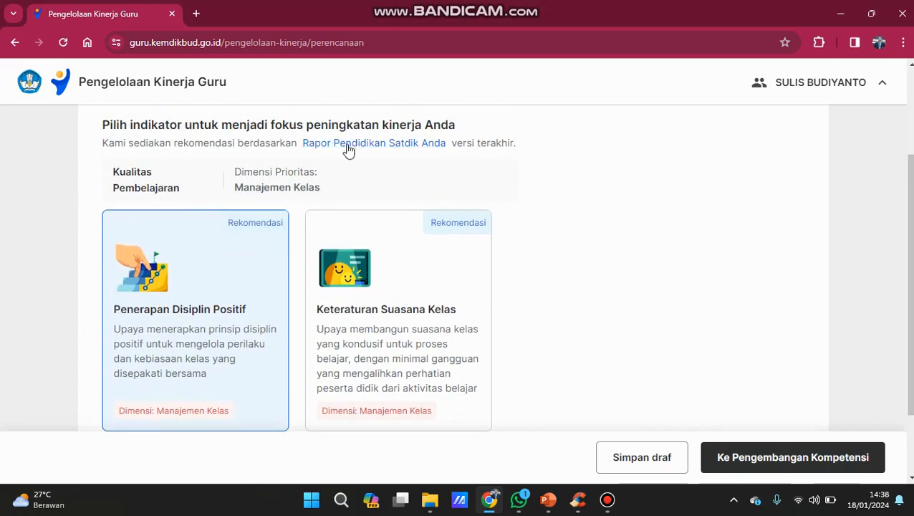
click(353, 150)
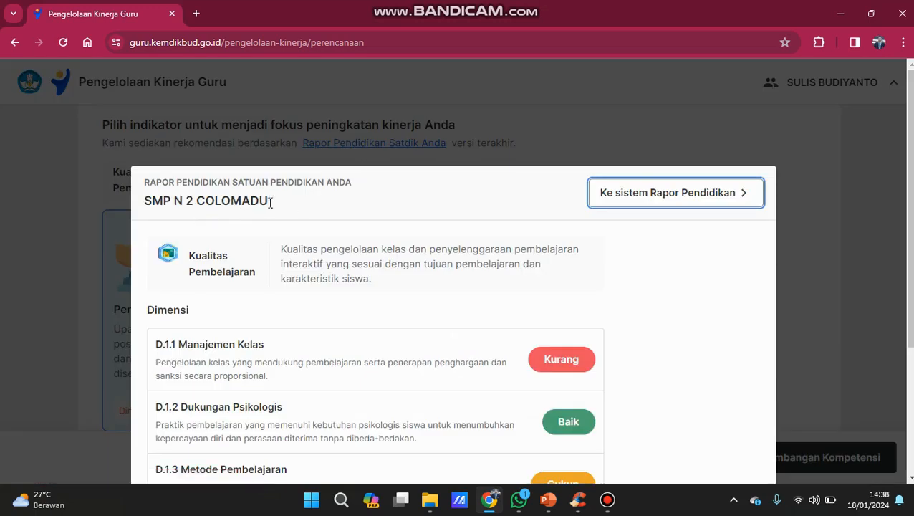
scroll(369, 214, down, 2)
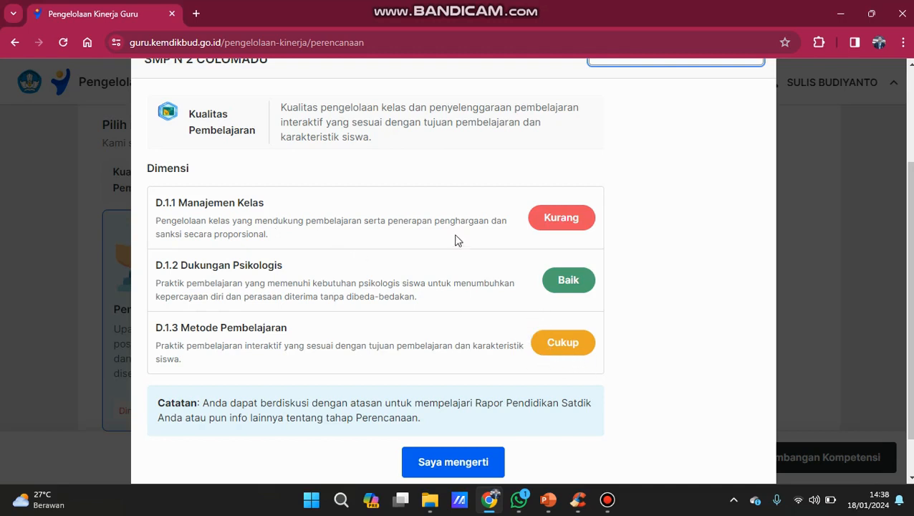
scroll(402, 261, down, 1)
scroll(402, 261, up, 3)
scroll(413, 287, down, 1)
scroll(414, 290, up, 1)
scroll(413, 308, down, 2)
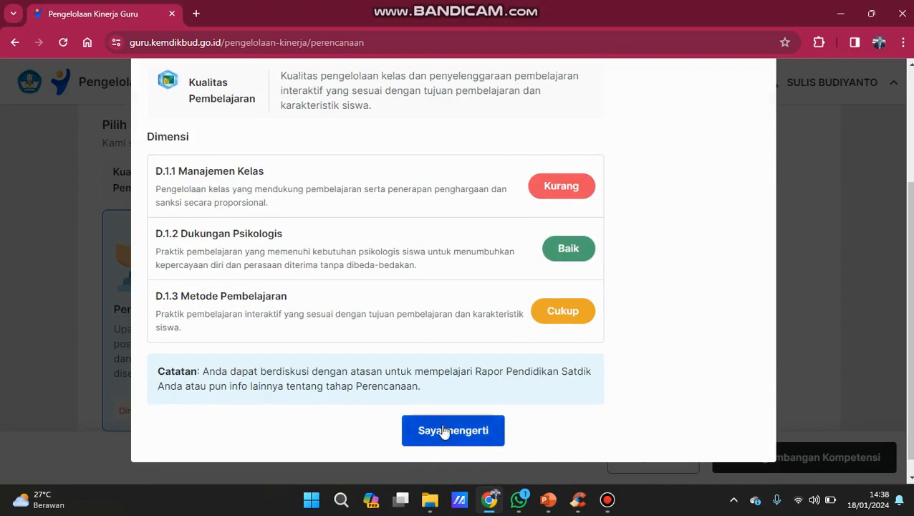
scroll(462, 353, up, 3)
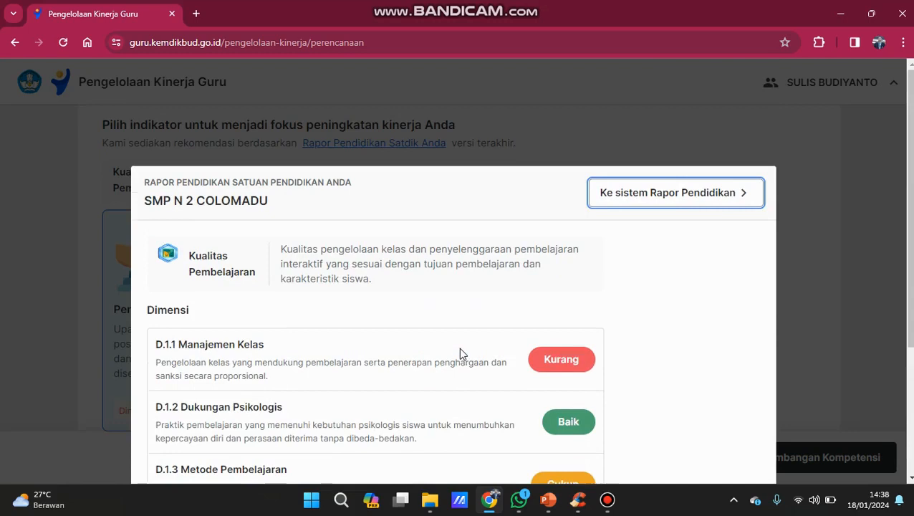
Go to the Rapor Pendidikan system and sign in as Satuan Pendidikan/Pemerintah Daerah with the belajar.id Google account.
click(697, 201)
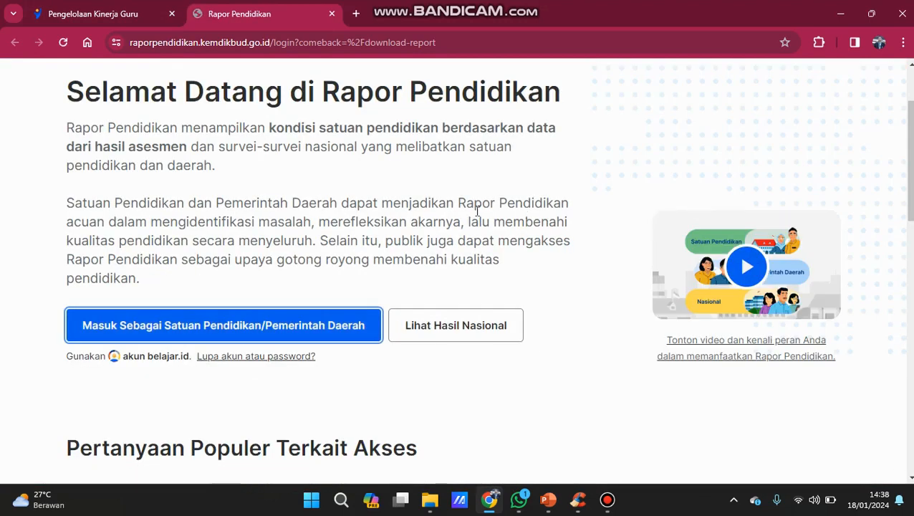
scroll(349, 229, down, 7)
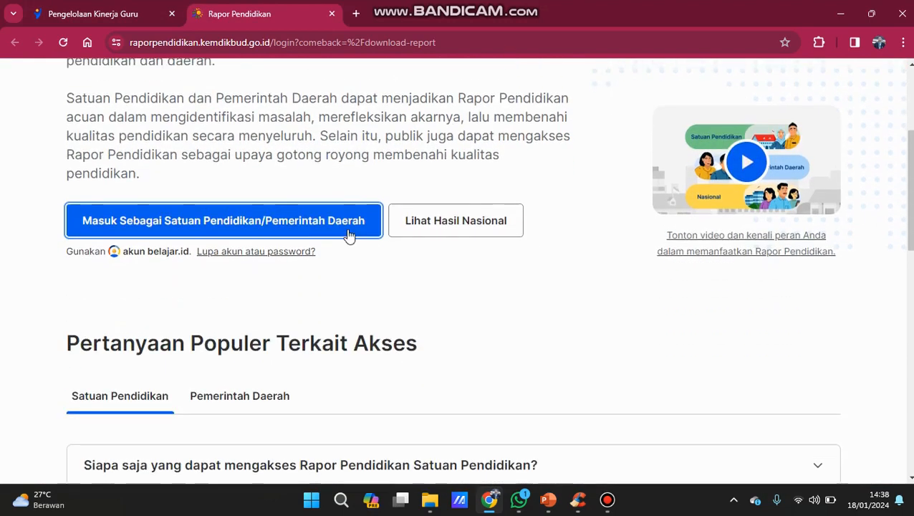
scroll(348, 229, up, 6)
scroll(349, 229, up, 2)
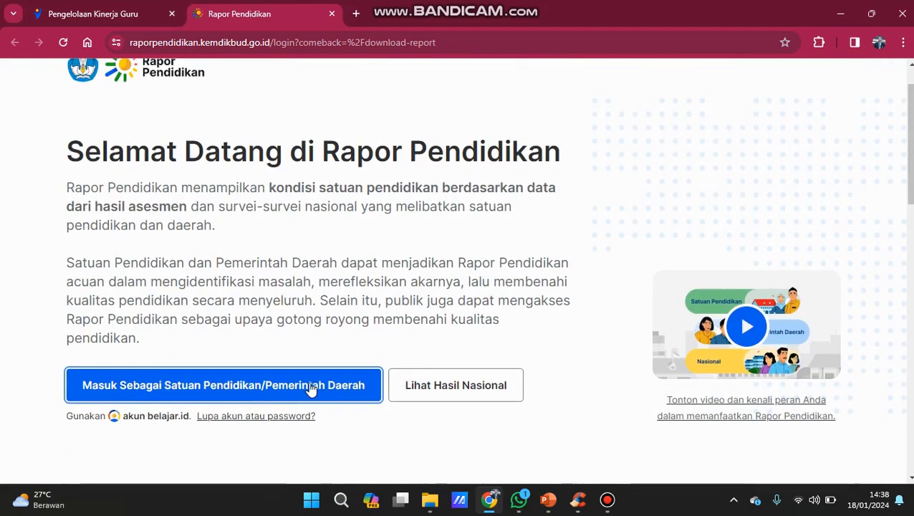
click(281, 393)
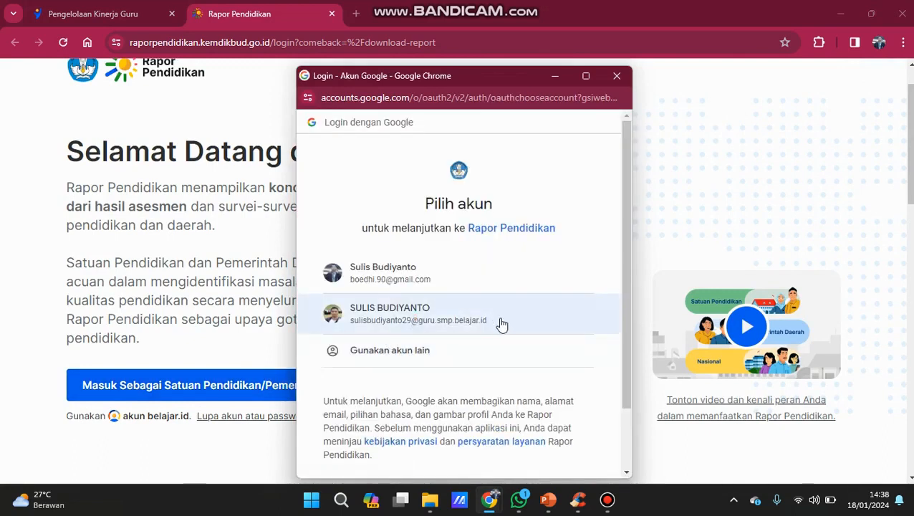
scroll(501, 325, down, 2)
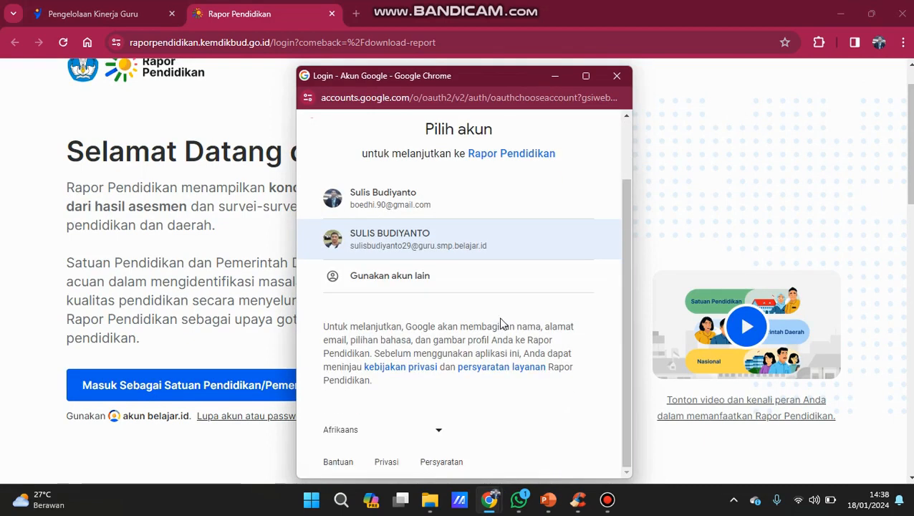
click(471, 239)
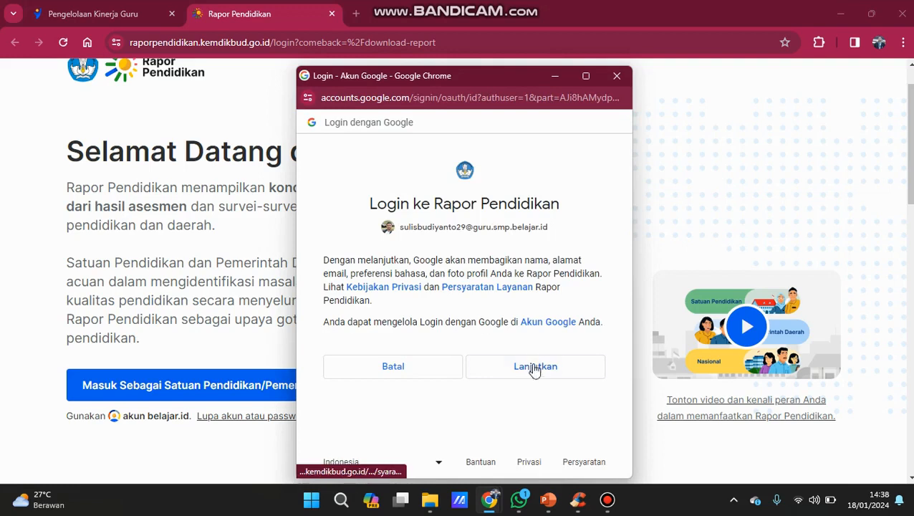
click(535, 369)
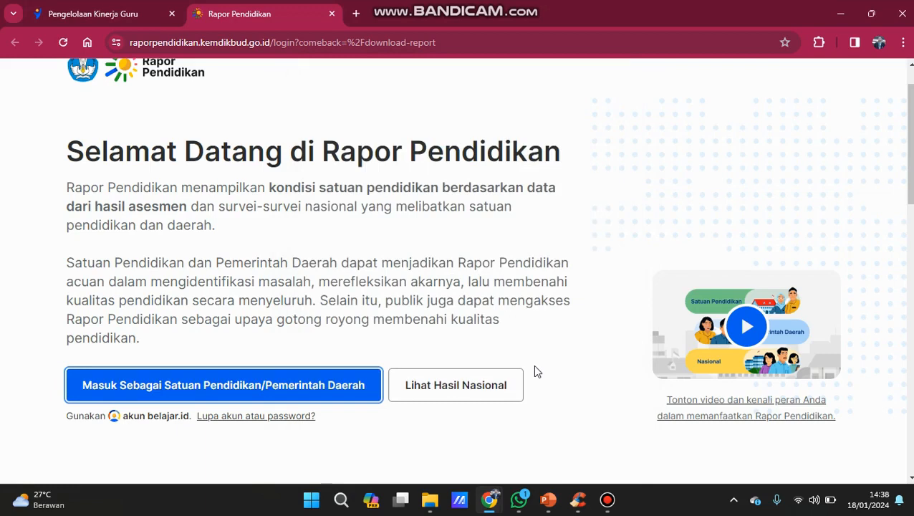
Repeat the Rapor Pendidikan sign-in with the belajar.id account and dismiss the introductory overlay on the Unduh page.
scroll(462, 332, down, 3)
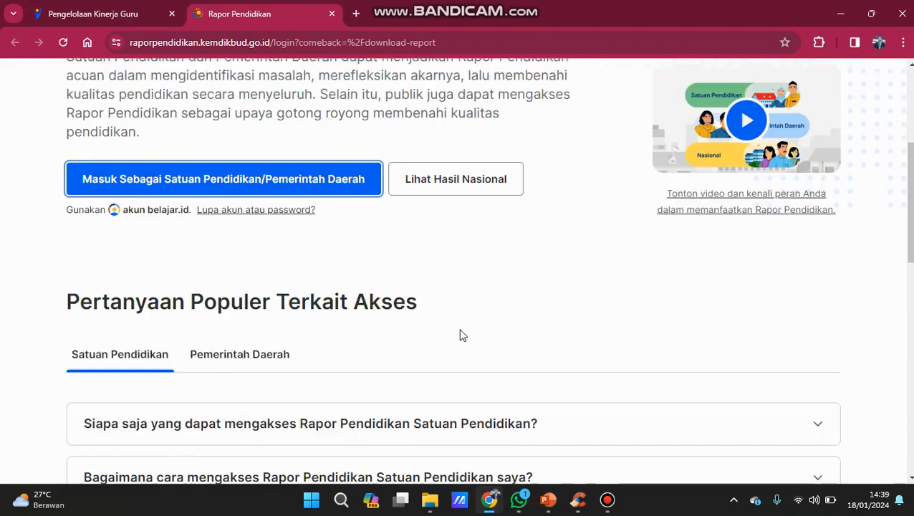
scroll(462, 335, down, 6)
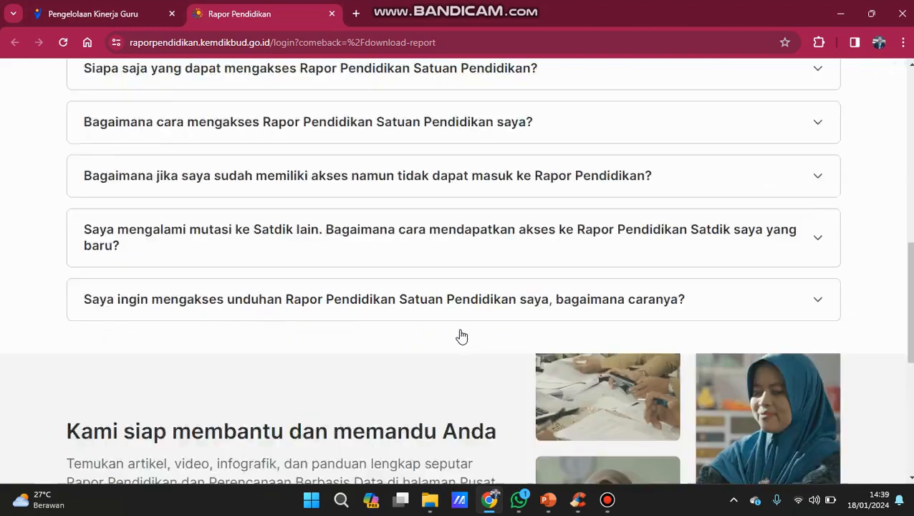
scroll(462, 335, up, 8)
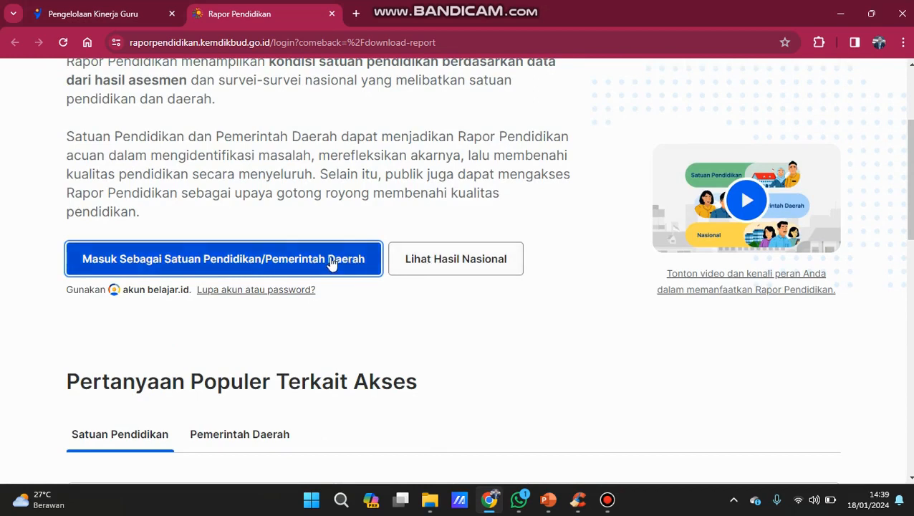
click(332, 263)
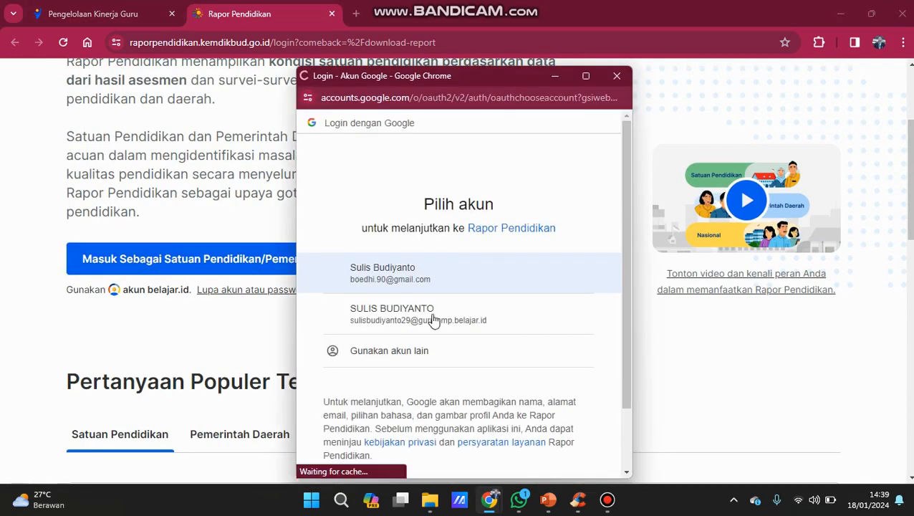
click(432, 319)
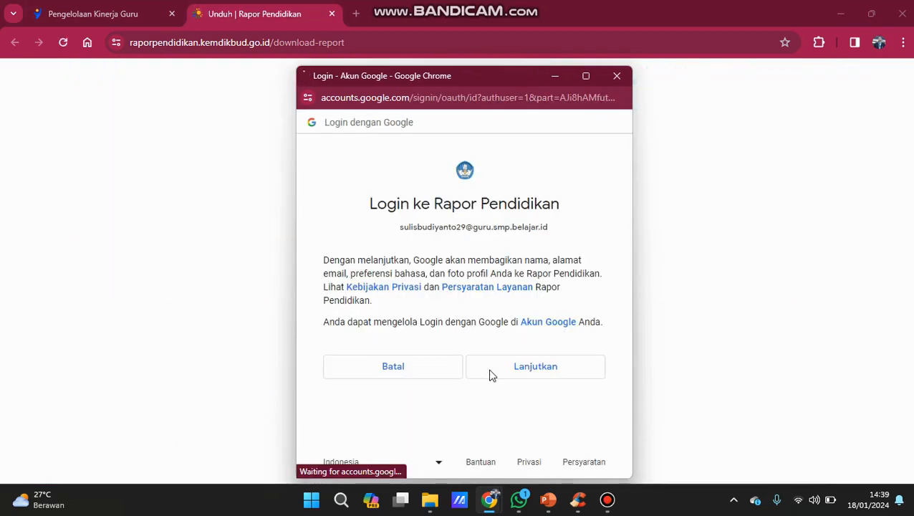
click(514, 377)
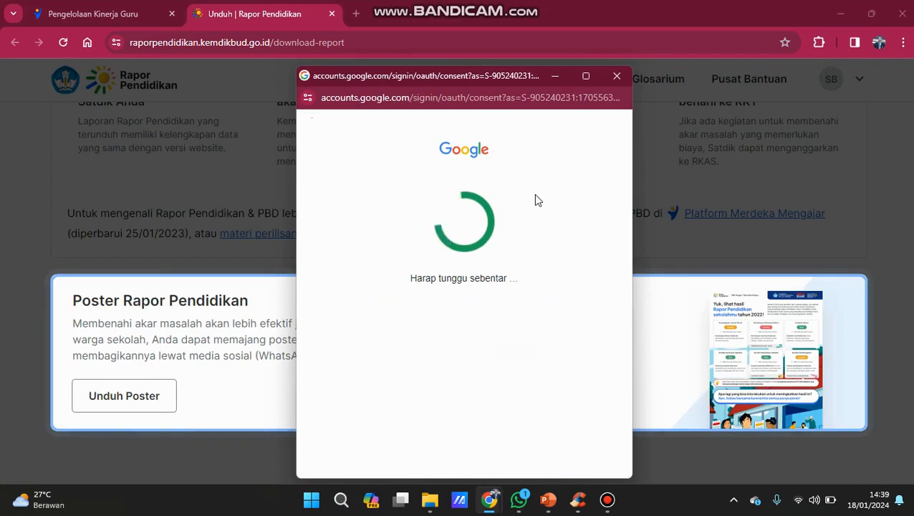
click(527, 238)
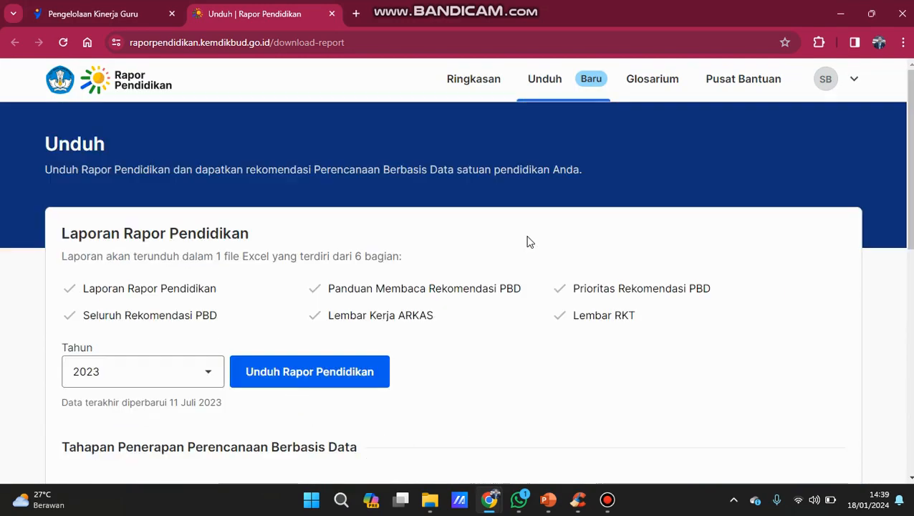
Review the Laporan Rapor Pendidikan contents, the available report years and the Perencanaan Berbasis Data stages.
scroll(373, 257, down, 1)
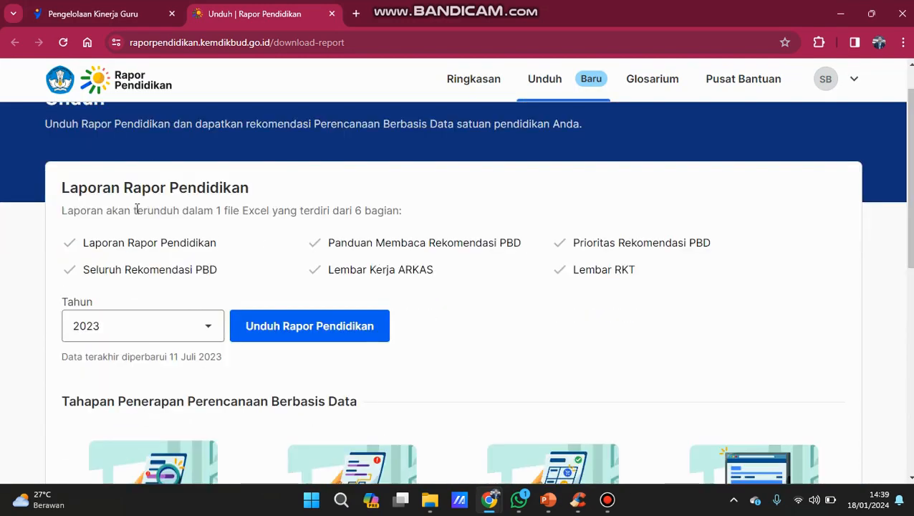
scroll(239, 276, down, 1)
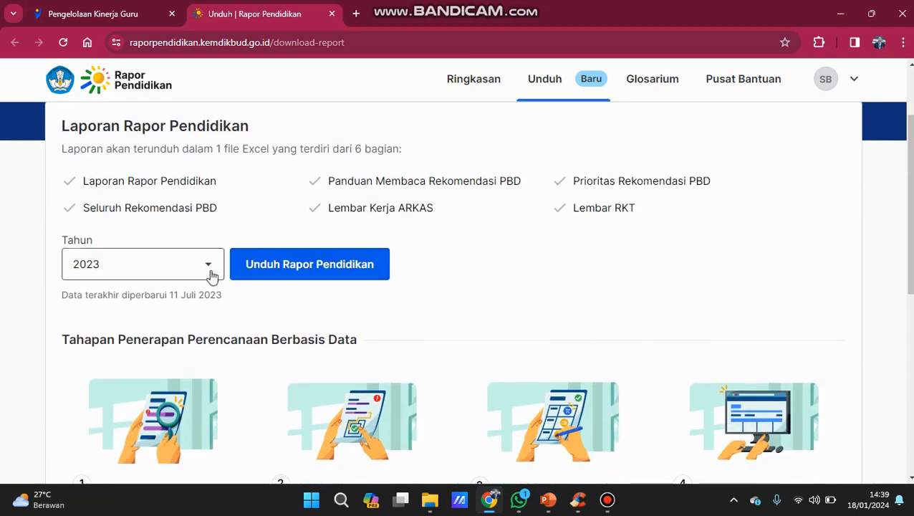
click(205, 269)
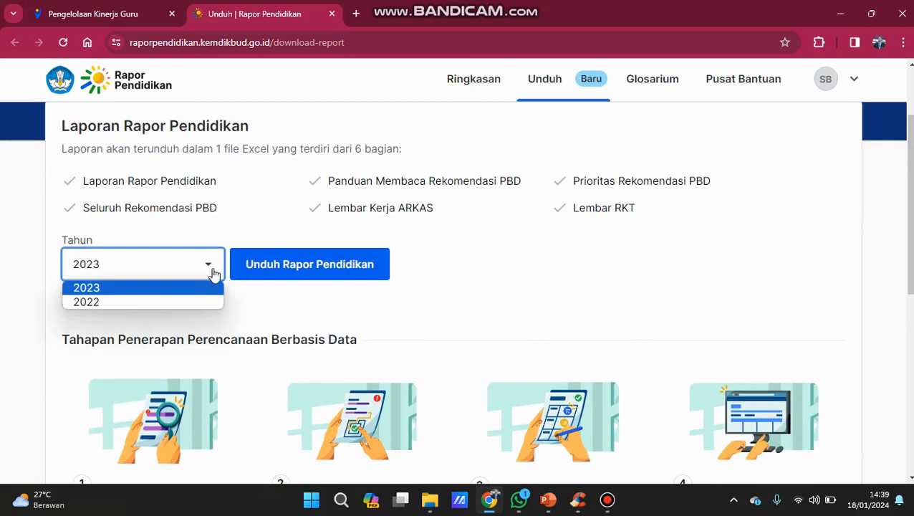
click(212, 272)
scroll(283, 320, down, 1)
scroll(283, 323, down, 1)
scroll(284, 324, up, 1)
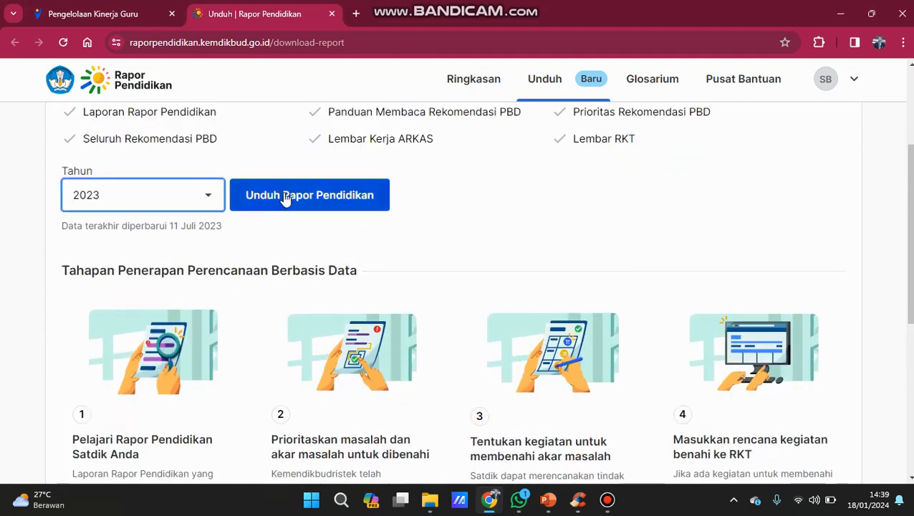
Download the Poster Rapor Pendidikan as a PDF and save it to the Desktop under its suggested file name.
scroll(265, 304, down, 5)
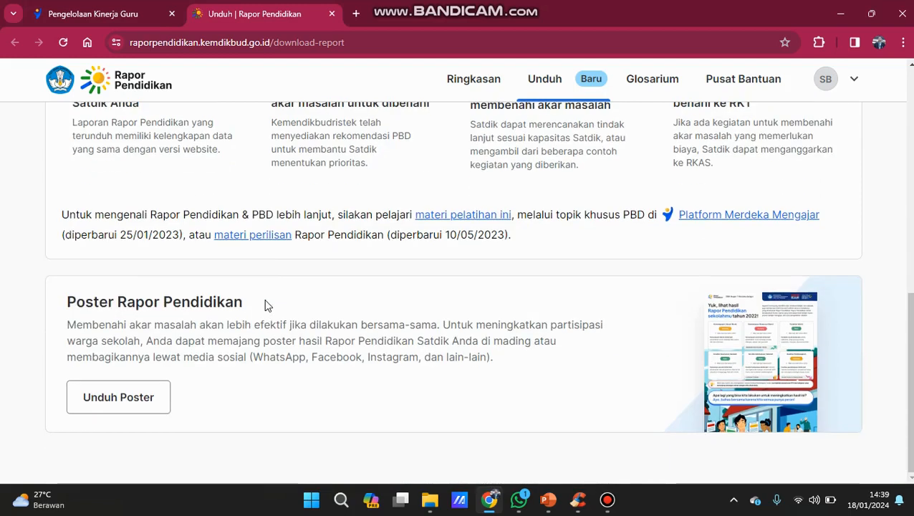
click(128, 410)
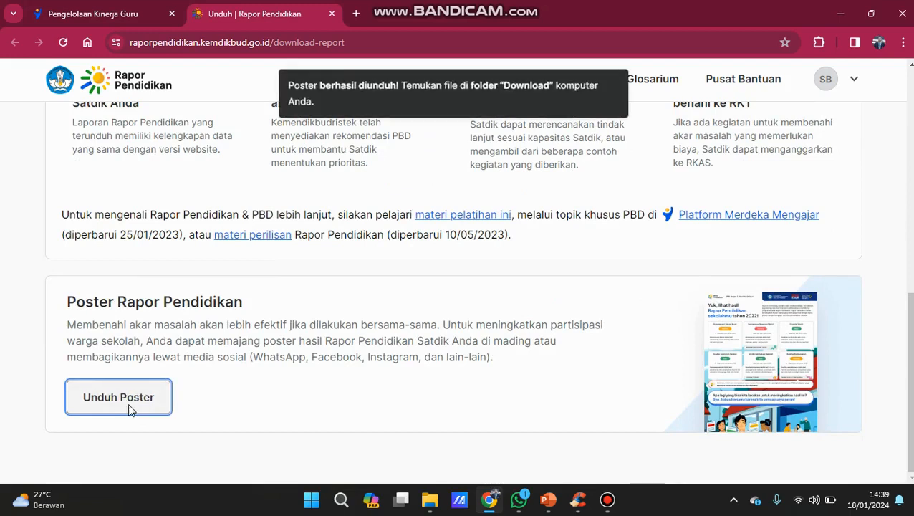
scroll(281, 215, down, 5)
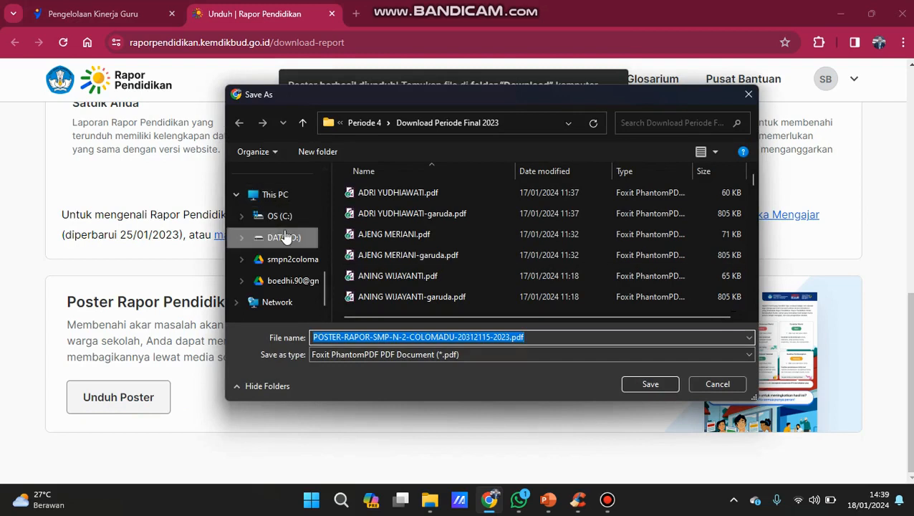
scroll(285, 236, up, 5)
click(280, 264)
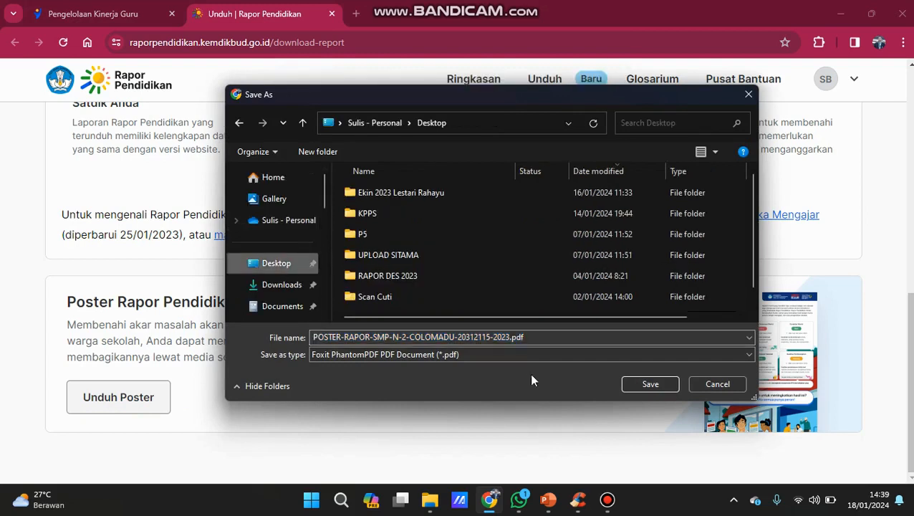
click(662, 386)
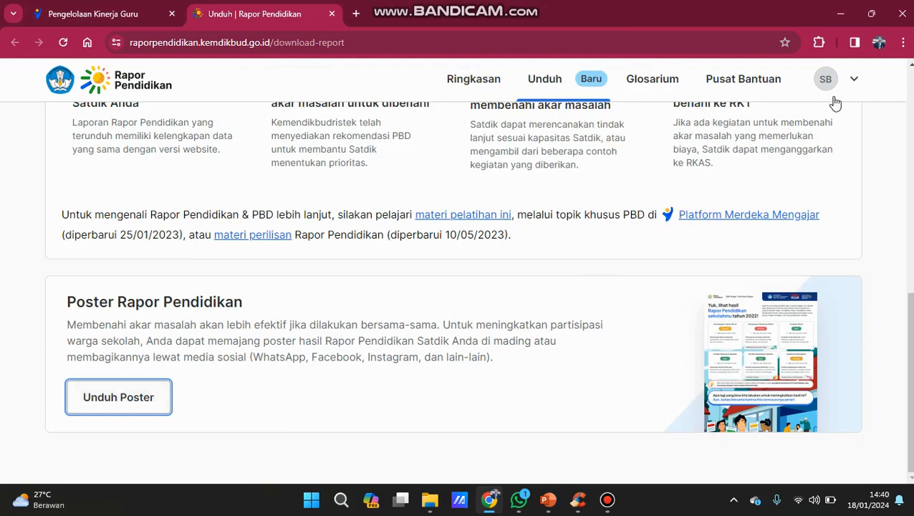
Open the downloaded Rapor Pendidikan poster PDF from the browser's recent downloads.
click(903, 43)
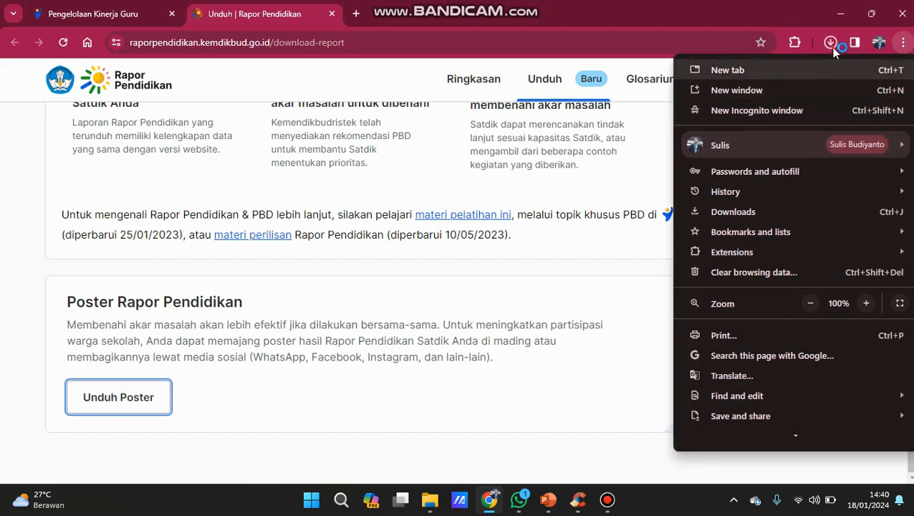
click(830, 46)
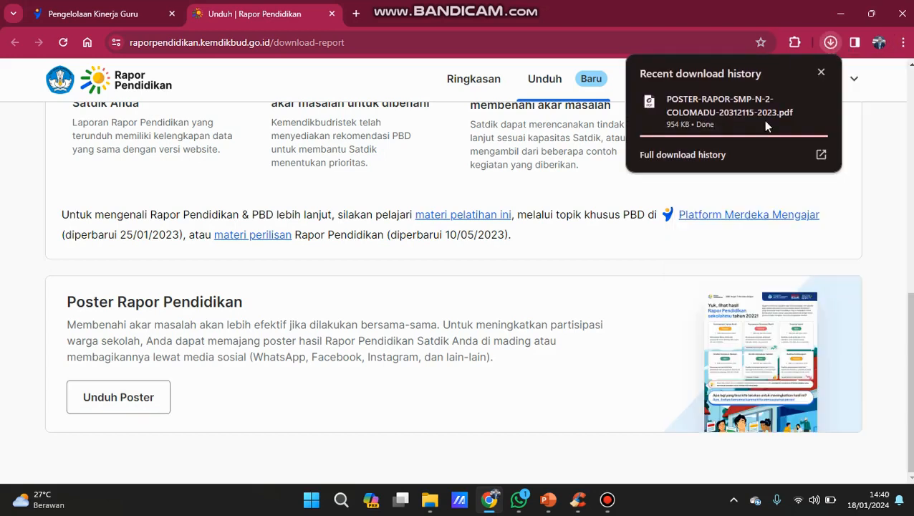
mouse_move(765, 121)
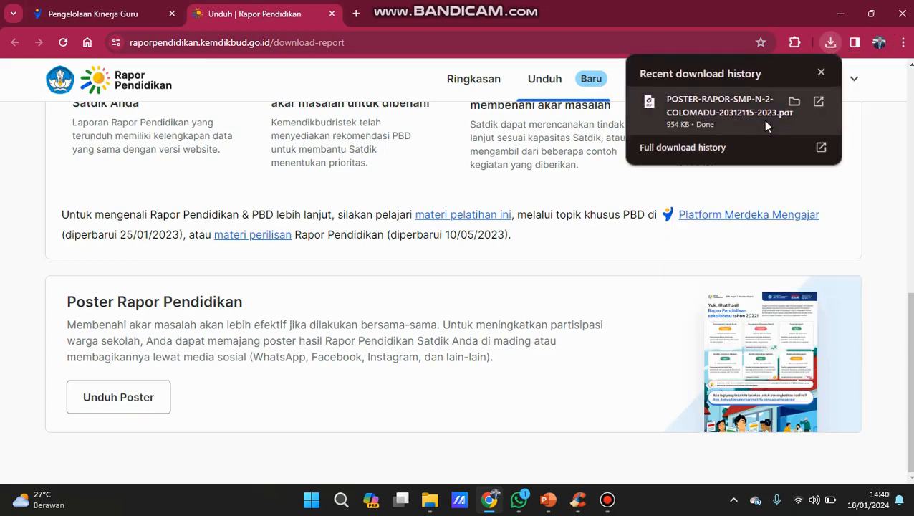
click(719, 115)
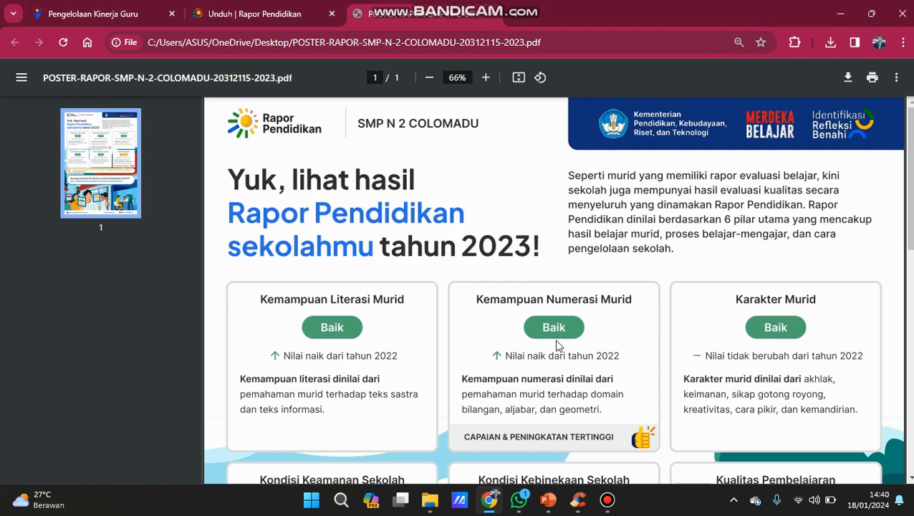
Review the 2023 poster's ratings for literacy, numeracy, character, safety, diversity and Kualitas Pembelajaran, including the area most needing improvement.
scroll(806, 313, down, 1)
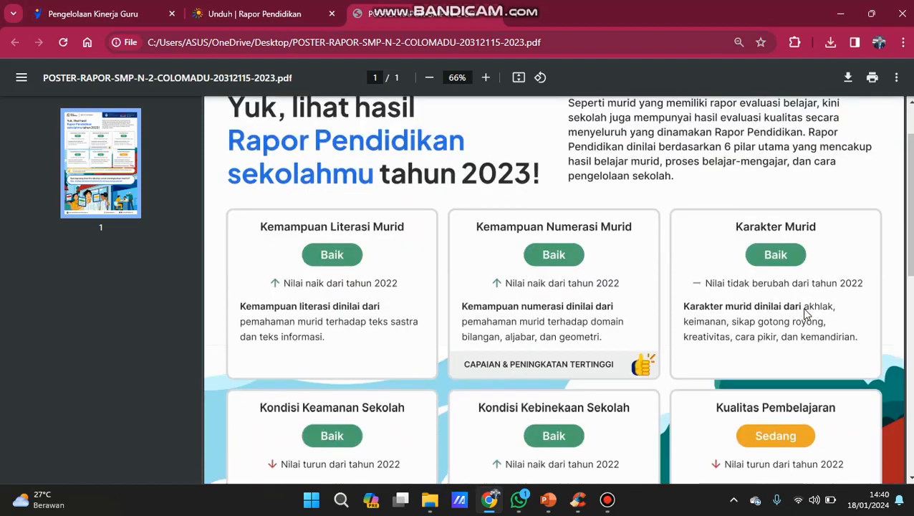
scroll(806, 313, down, 1)
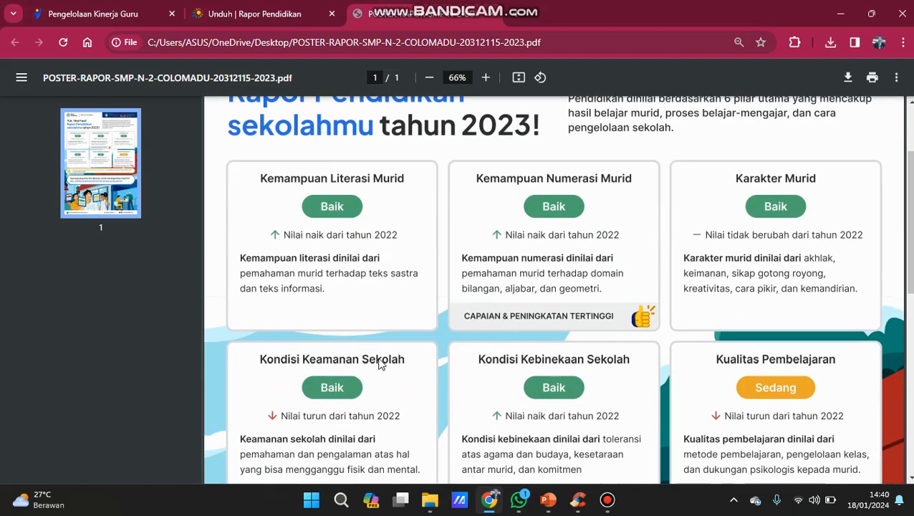
scroll(478, 410, down, 1)
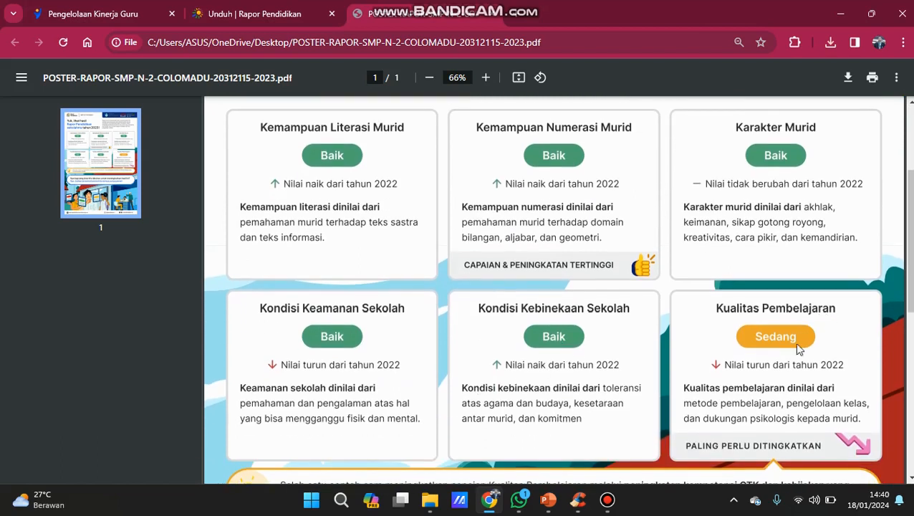
scroll(774, 343, down, 3)
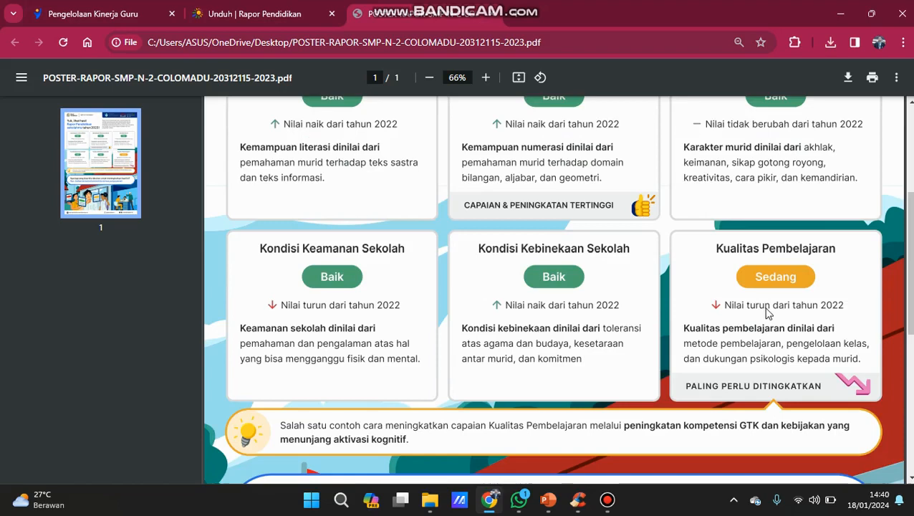
scroll(836, 311, down, 3)
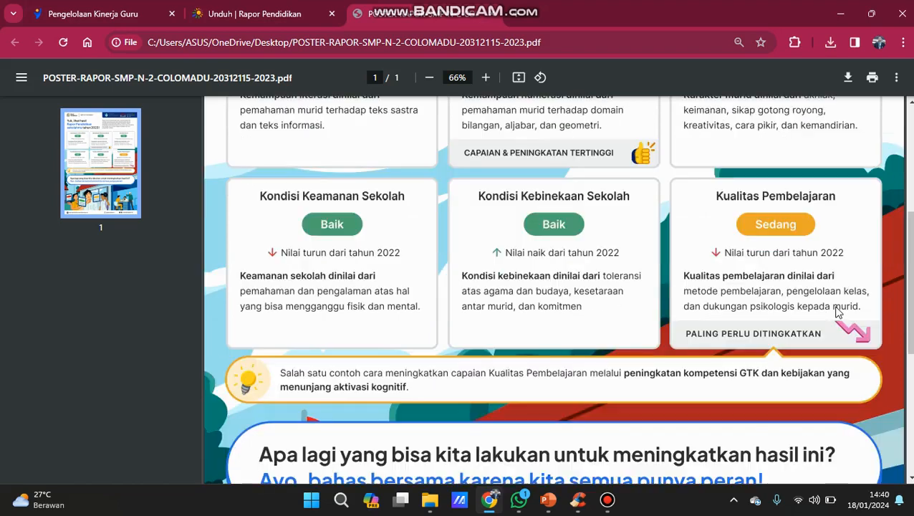
scroll(836, 311, up, 3)
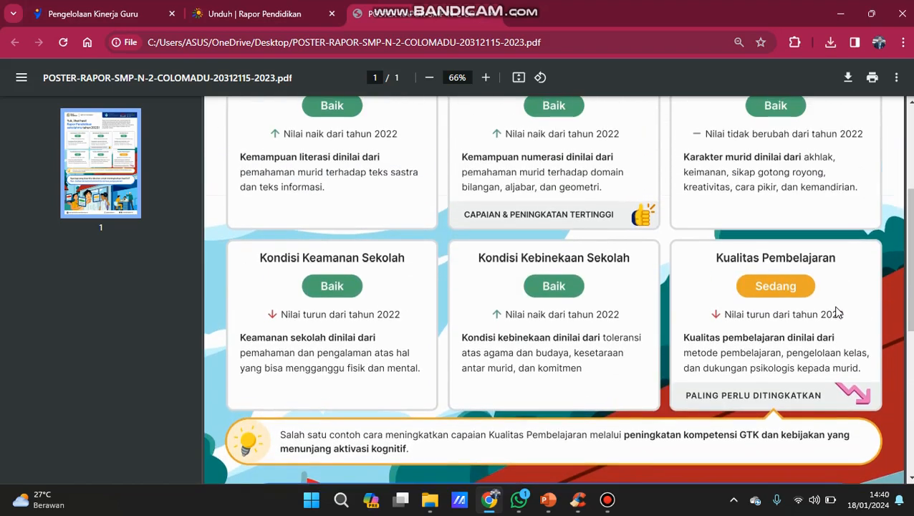
scroll(837, 312, down, 5)
scroll(837, 313, up, 3)
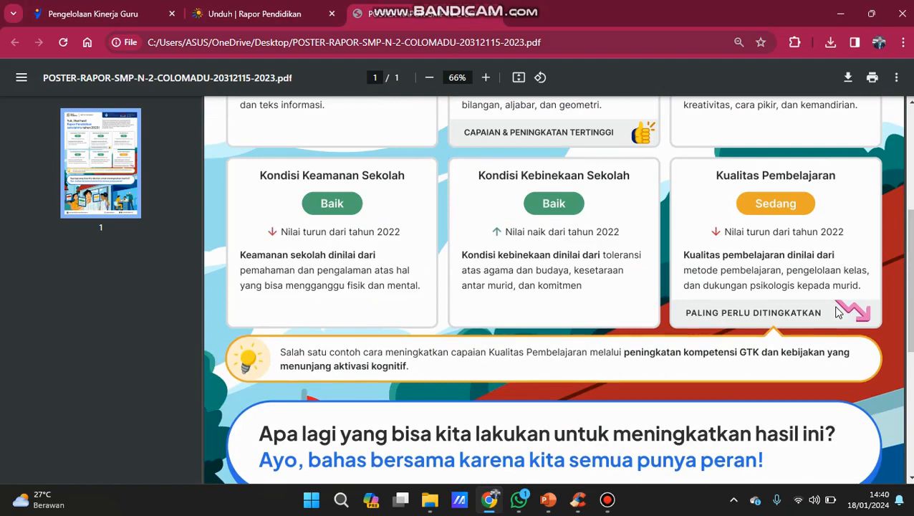
scroll(591, 163, up, 7)
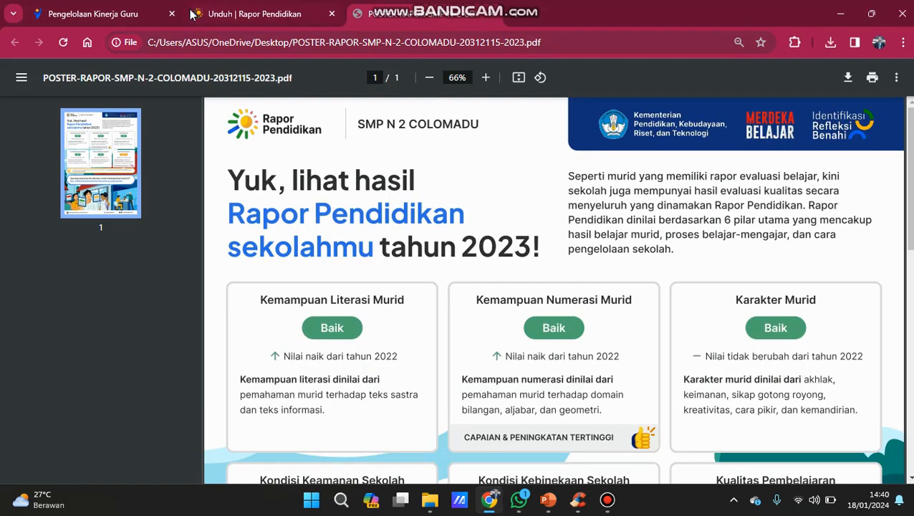
Return to Pengelolaan Kinerja Guru, check the Kualitas Pembelajaran dimensions and dismiss the Rapor Pendidikan summary.
click(112, 15)
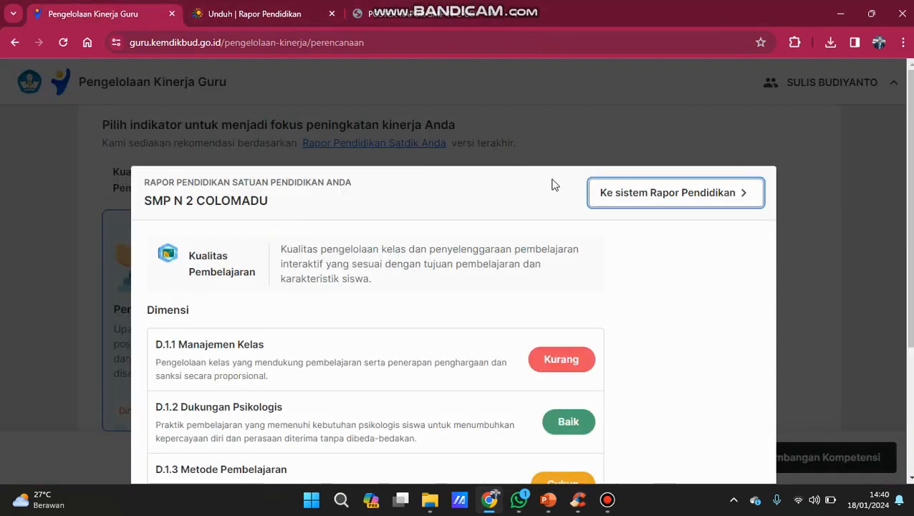
scroll(605, 358, down, 3)
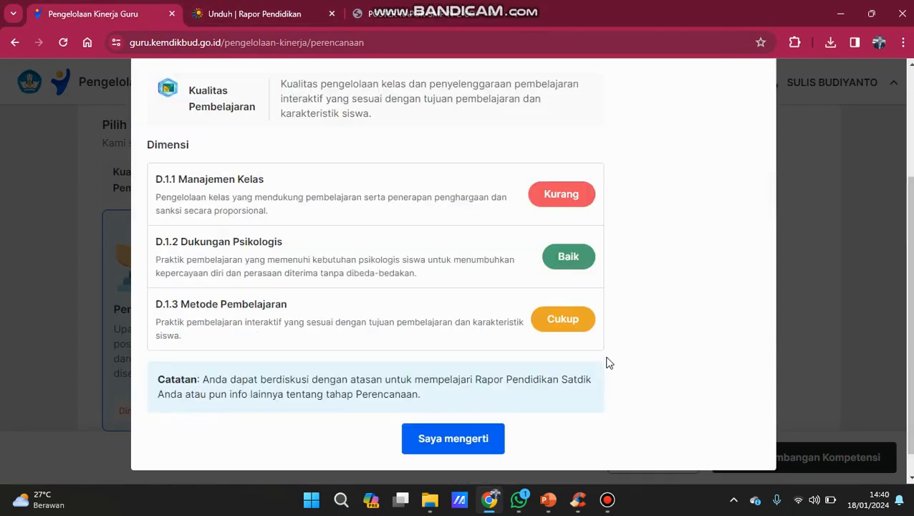
click(467, 438)
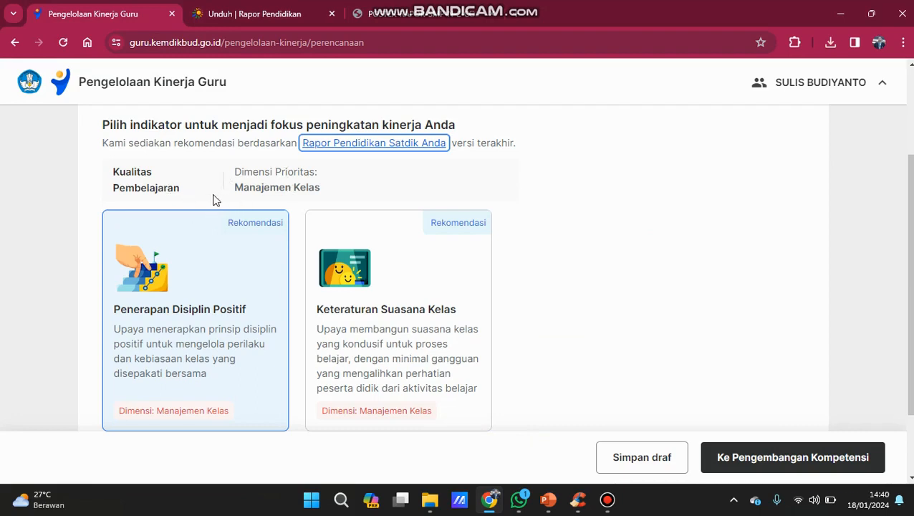
Show the other indicators and review them alongside the recommended ones, noting the dimension each belongs to.
scroll(233, 206, down, 1)
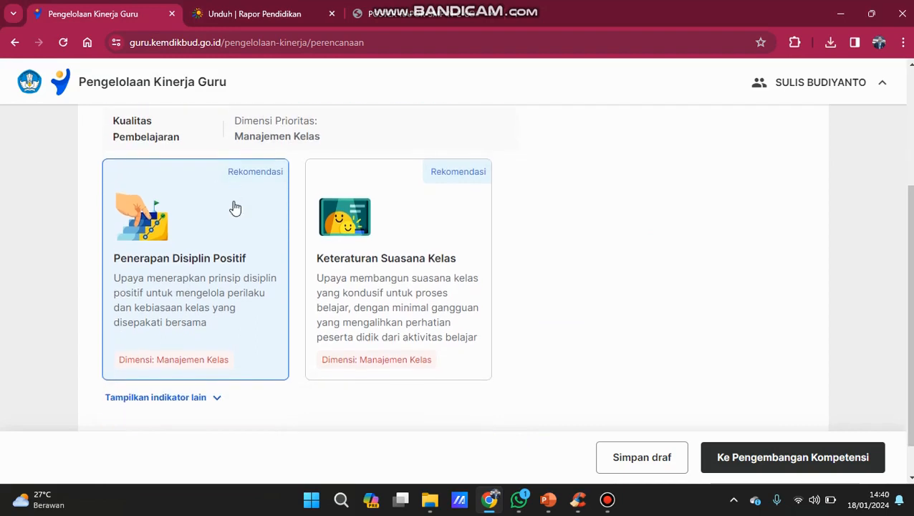
scroll(214, 359, down, 1)
click(210, 358)
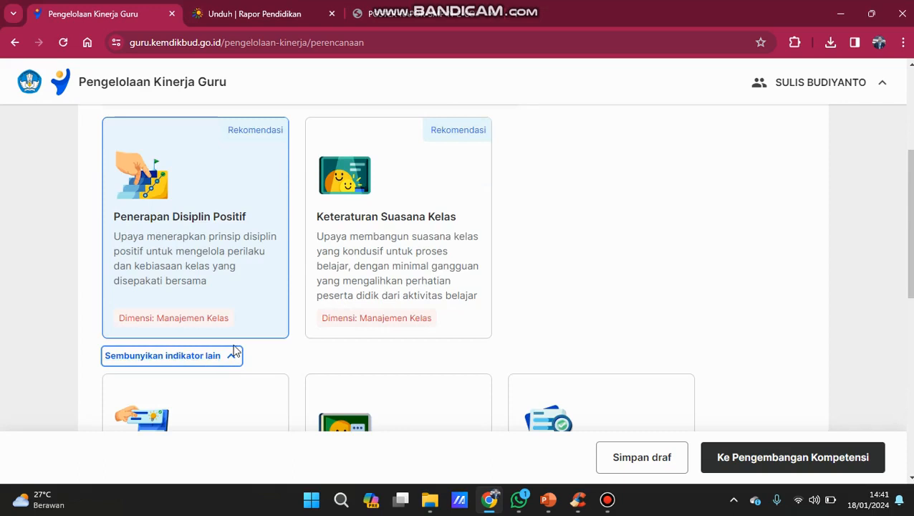
scroll(234, 352, down, 4)
scroll(235, 352, down, 1)
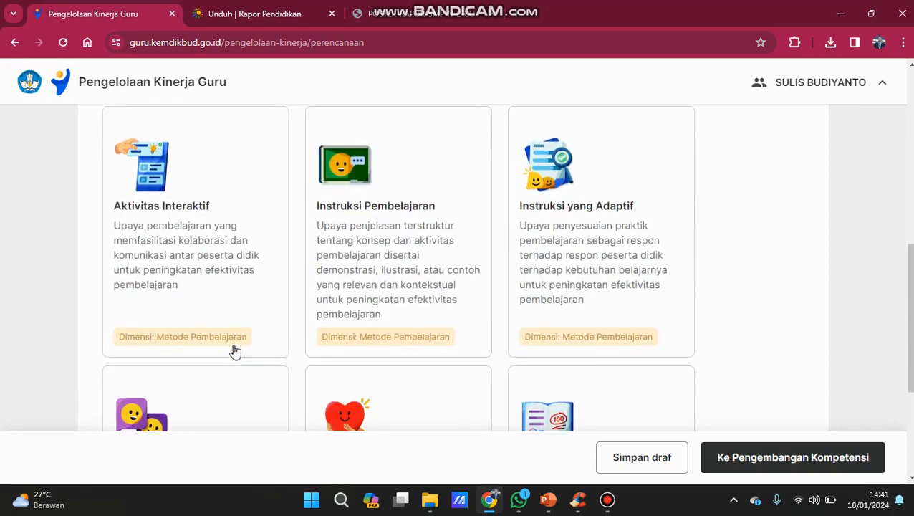
scroll(380, 234, down, 4)
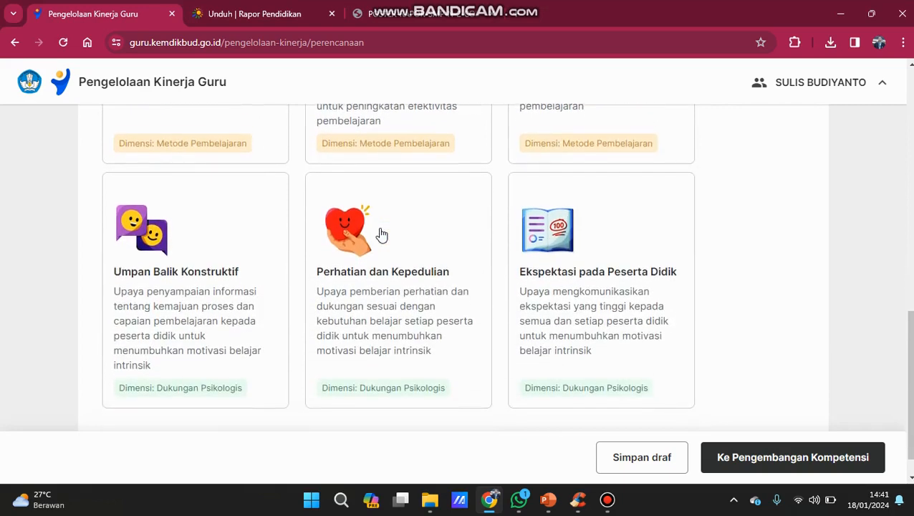
scroll(381, 235, down, 1)
scroll(380, 235, up, 5)
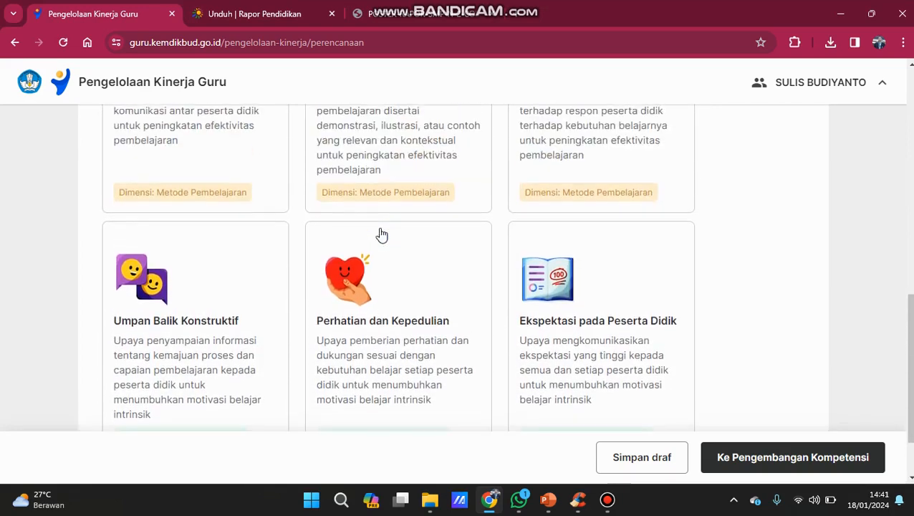
scroll(379, 234, up, 6)
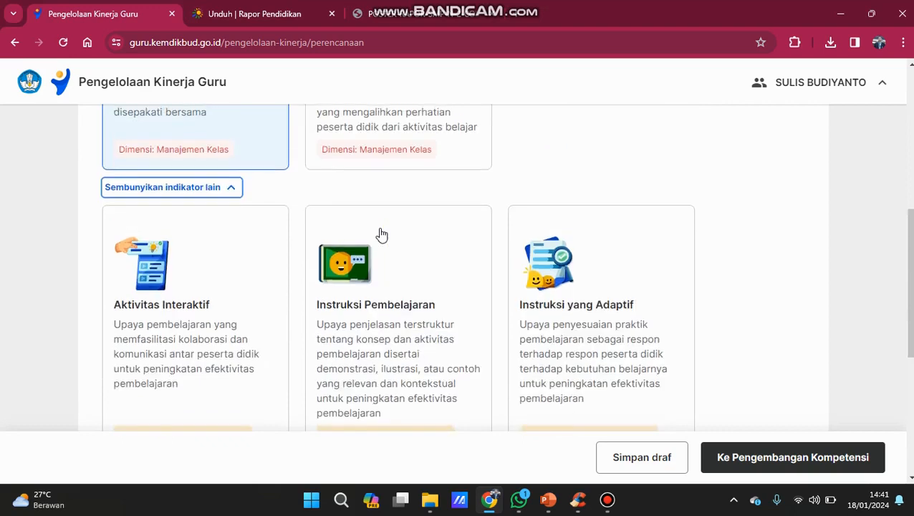
scroll(381, 234, up, 1)
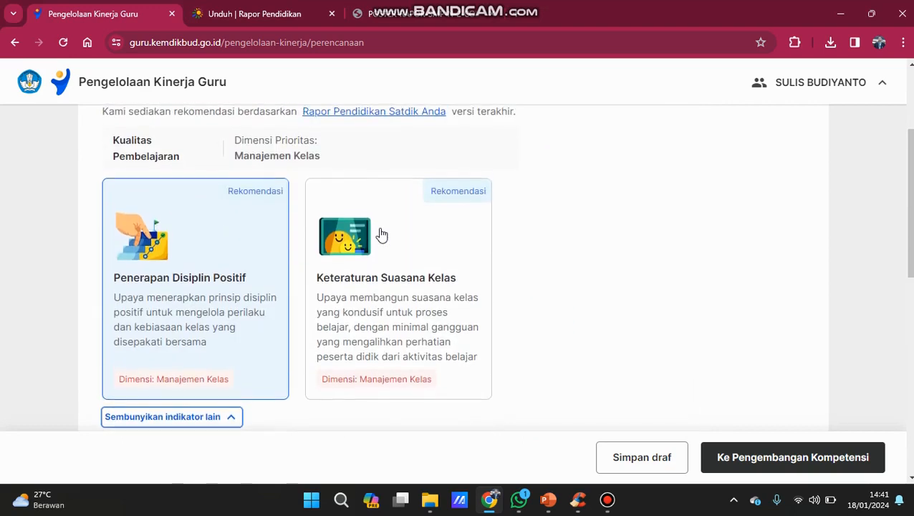
scroll(381, 235, up, 1)
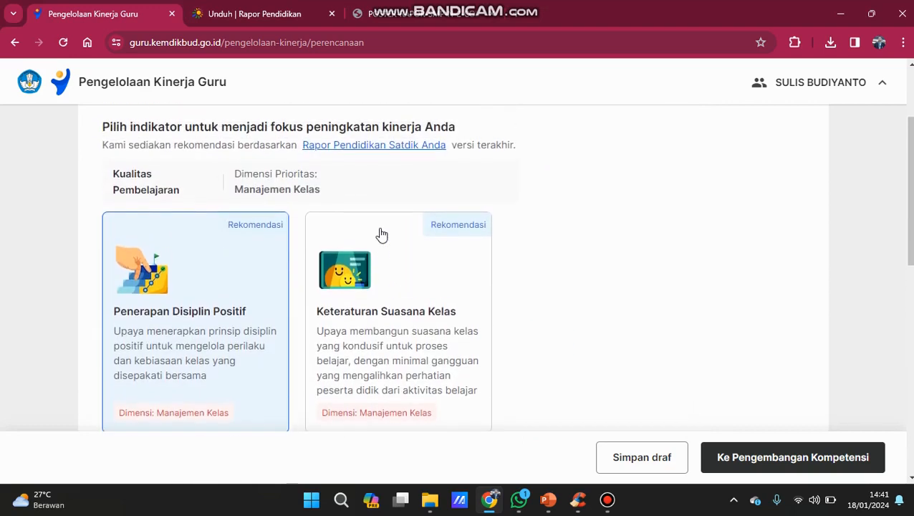
Choose Penerapan Disiplin Positif over Keteraturan Suasana Kelas as the focus indicator and proceed to Pengembangan Kompetensi.
scroll(381, 235, down, 2)
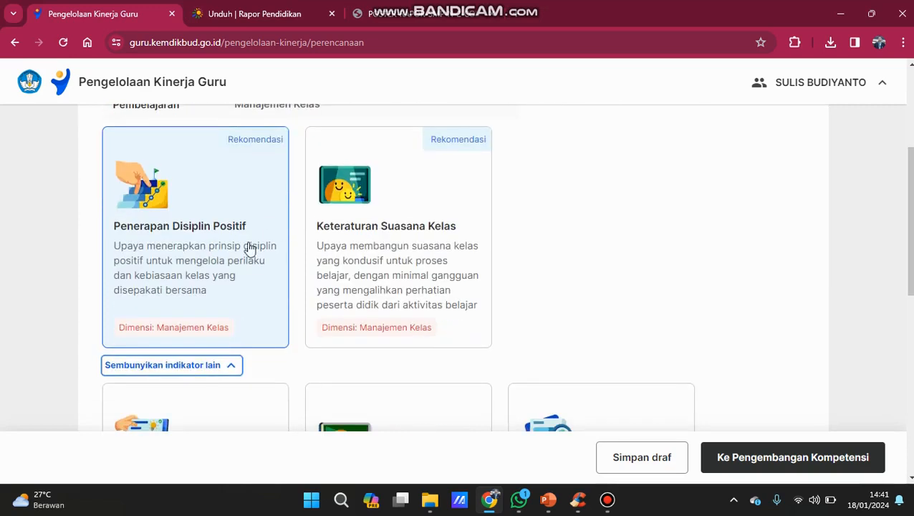
click(335, 252)
click(231, 245)
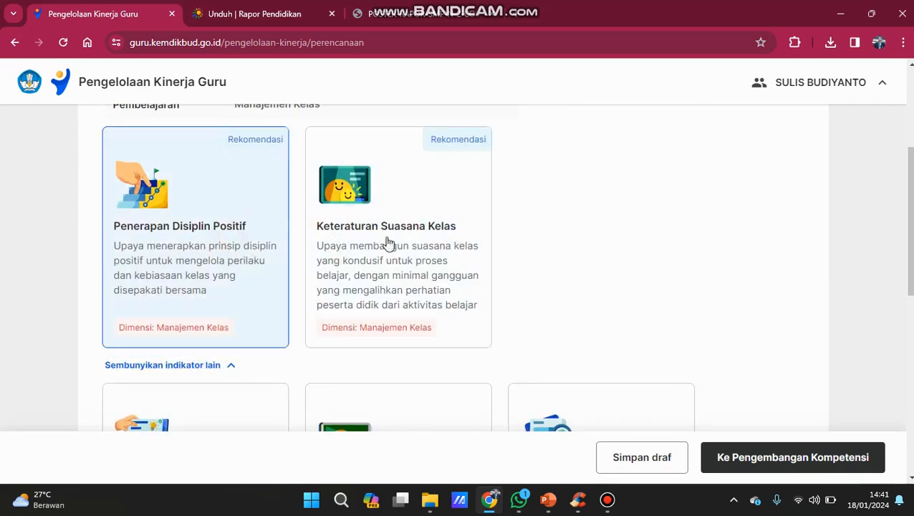
click(423, 245)
click(208, 244)
click(760, 458)
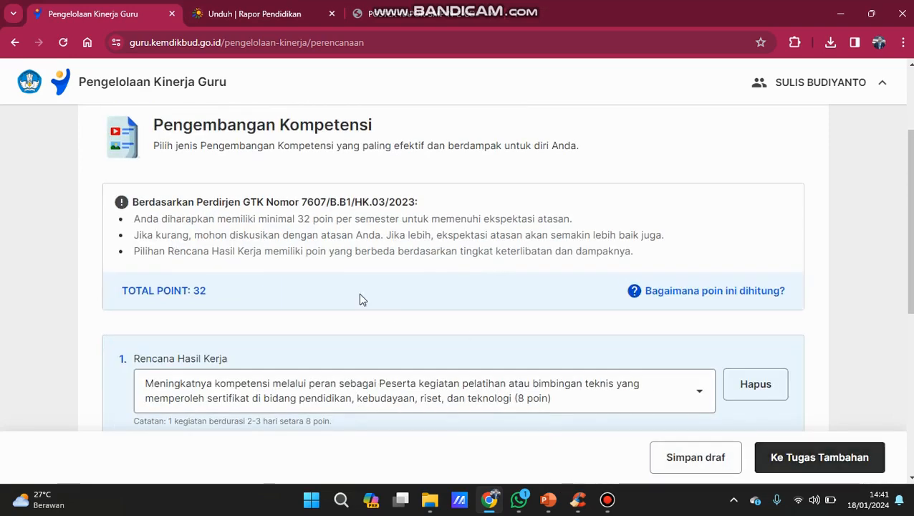
Review the Pengembangan Kompetensi point requirements and the two existing Rencana Hasil Kerja entries with their target quantities and points.
scroll(338, 290, down, 1)
scroll(337, 290, up, 1)
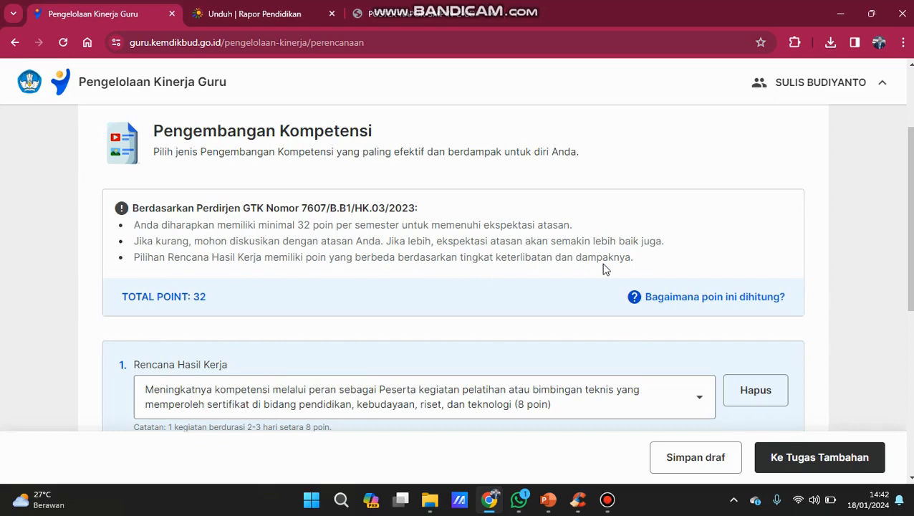
scroll(604, 265, down, 1)
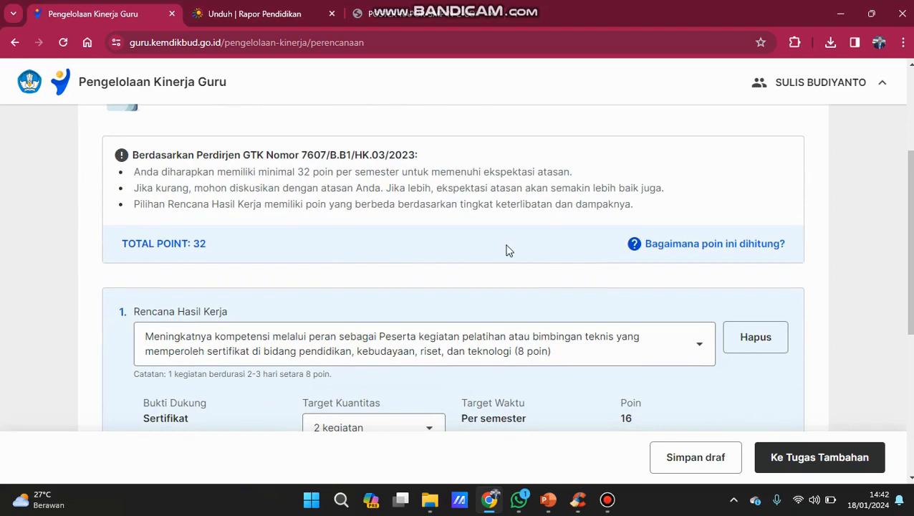
scroll(517, 260, down, 1)
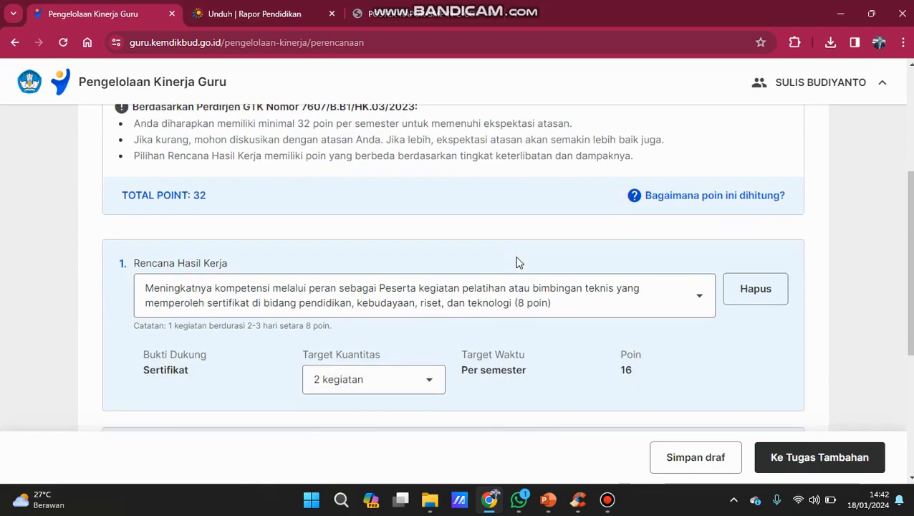
scroll(517, 262, down, 2)
scroll(517, 262, up, 1)
scroll(518, 264, down, 3)
scroll(518, 264, down, 1)
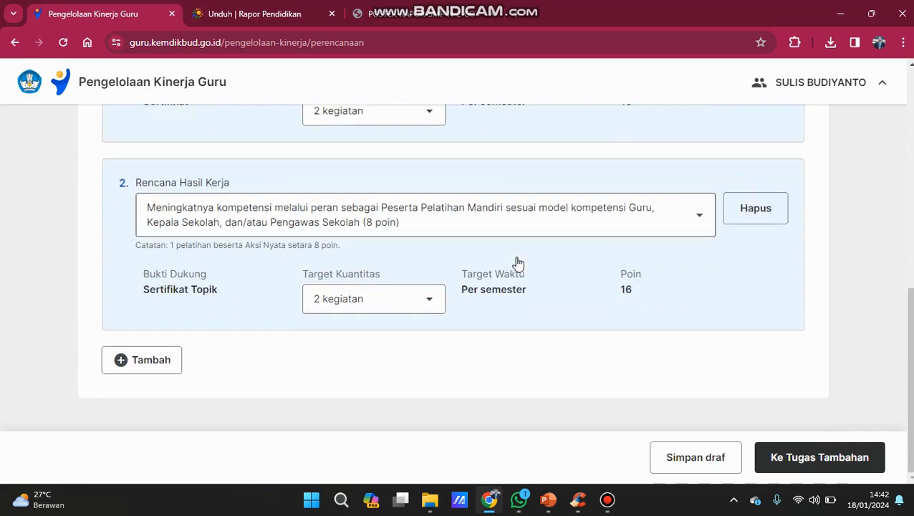
Delete both existing Rencana Hasil Kerja entries from Pengembangan Kompetensi.
scroll(518, 263, up, 3)
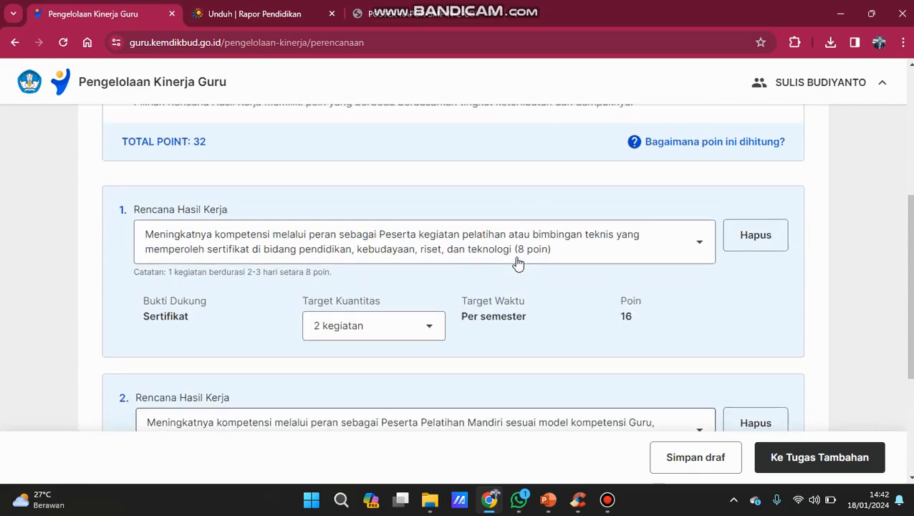
click(764, 242)
click(747, 242)
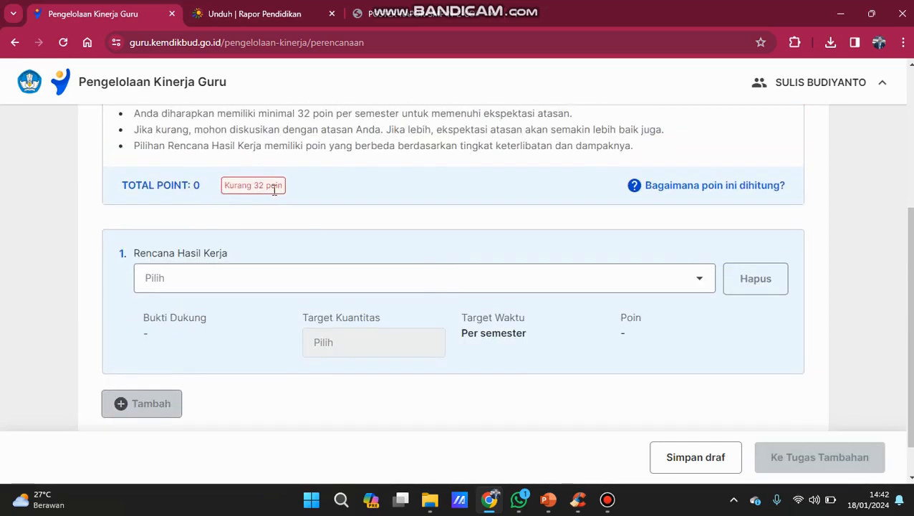
Examine all the Rencana Hasil Kerja options for the first entry and the points each one is worth.
click(700, 284)
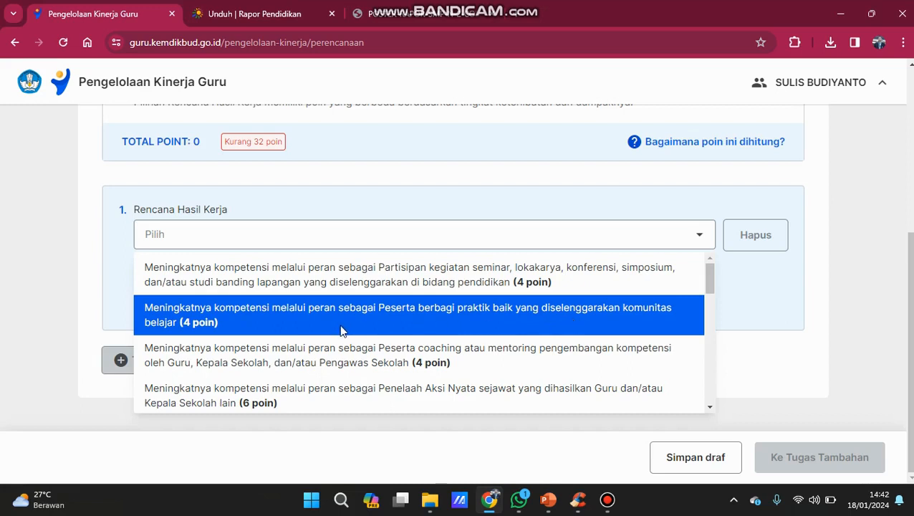
scroll(342, 329, down, 1)
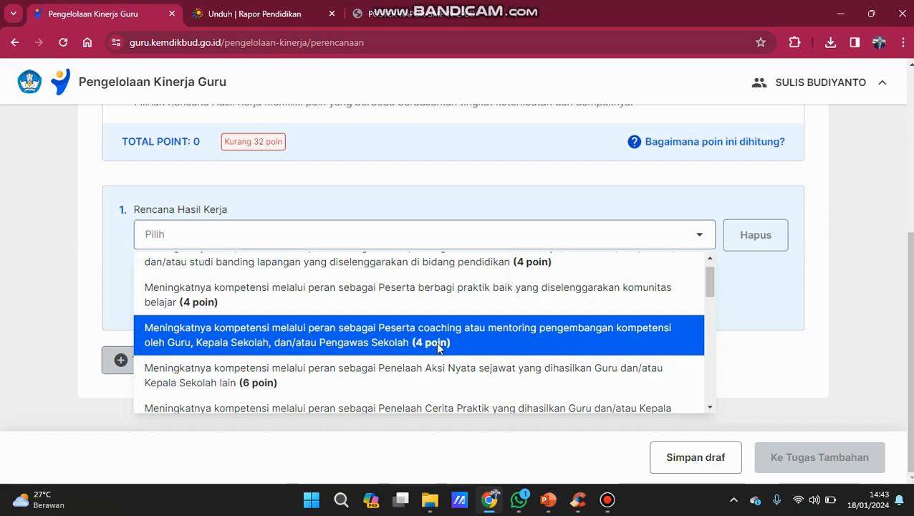
scroll(438, 347, down, 1)
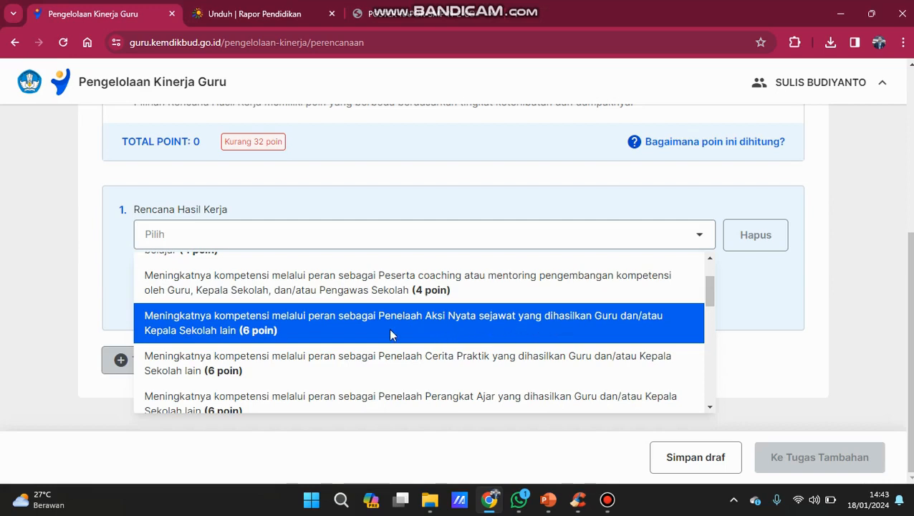
scroll(308, 337, down, 1)
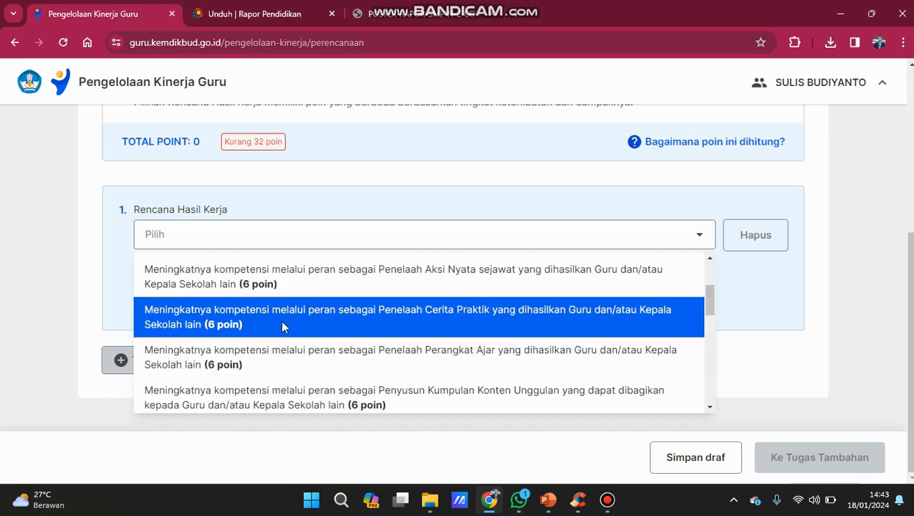
scroll(255, 375, down, 1)
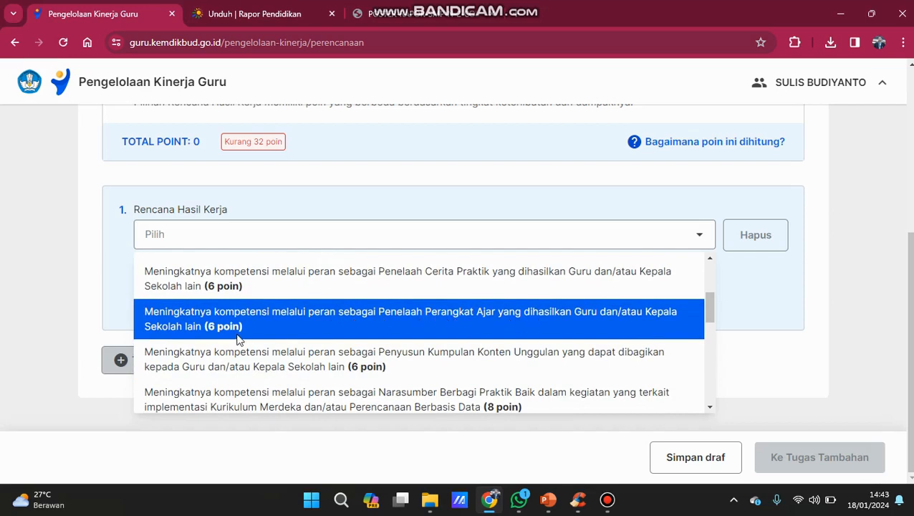
scroll(238, 340, down, 1)
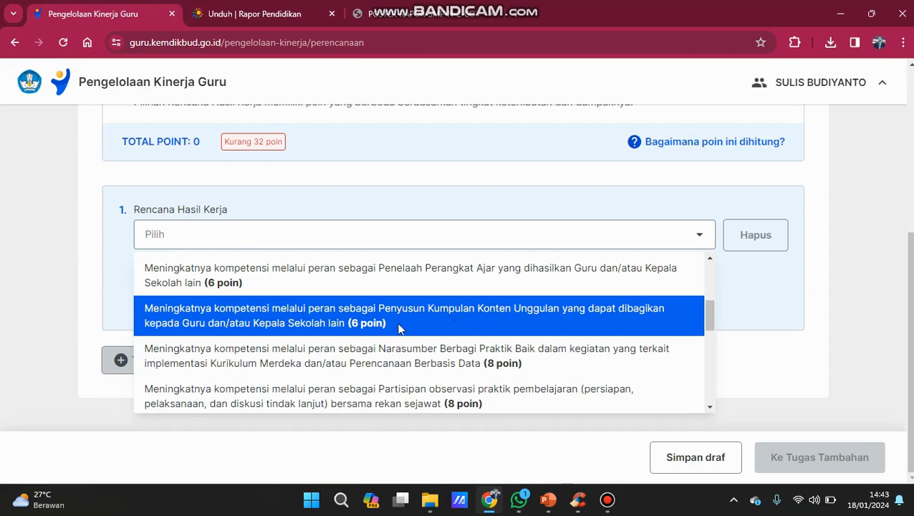
scroll(399, 328, down, 1)
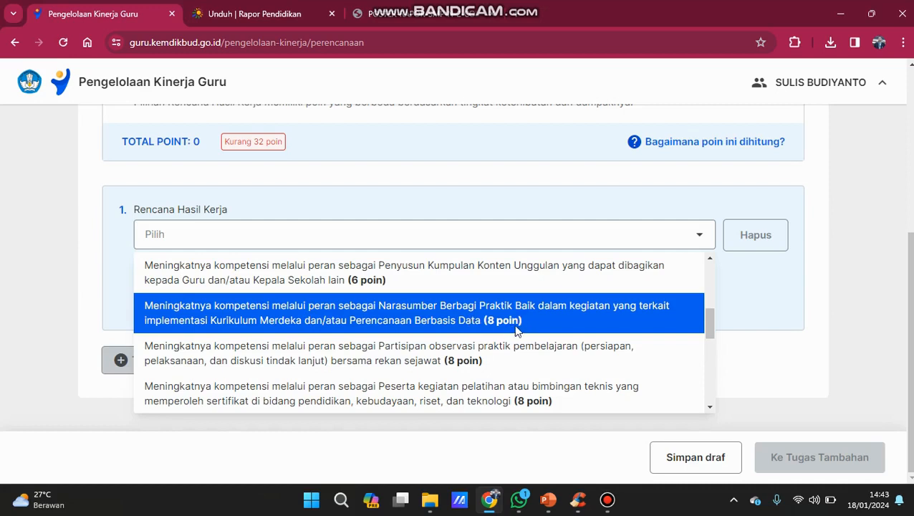
scroll(518, 329, down, 1)
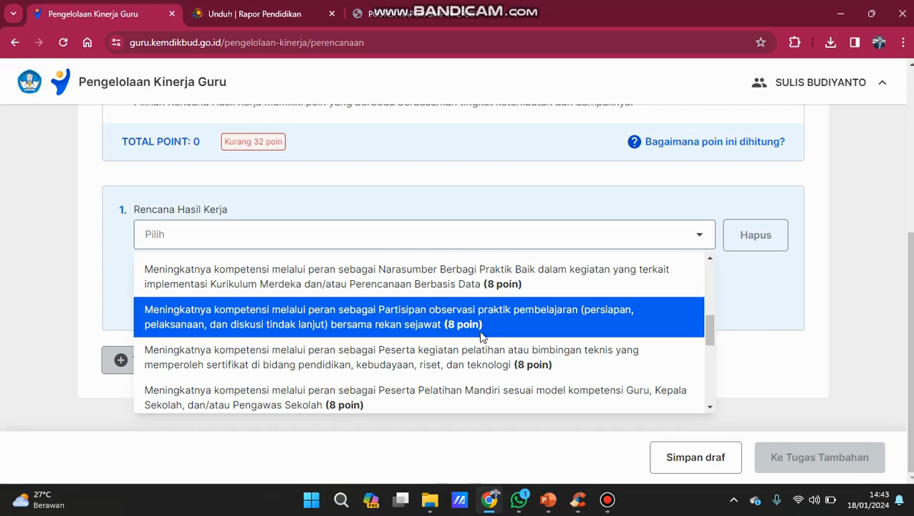
scroll(481, 337, down, 1)
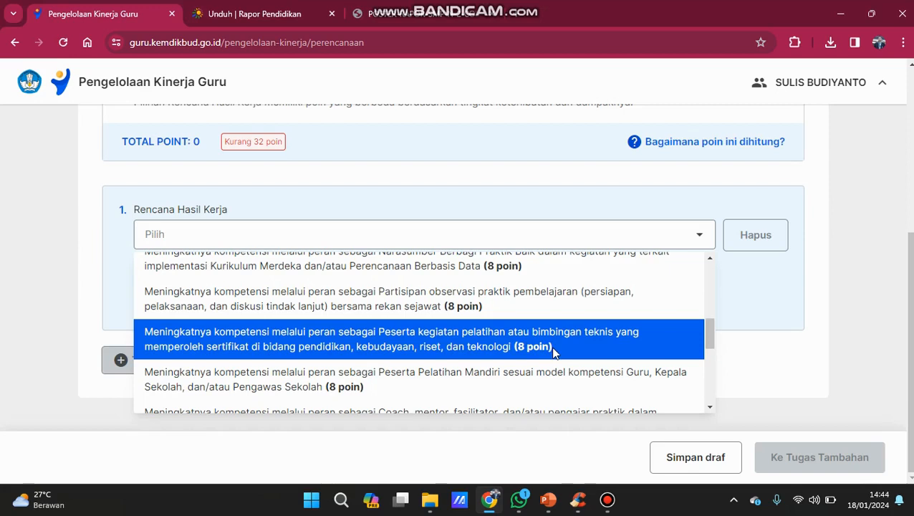
scroll(553, 351, down, 1)
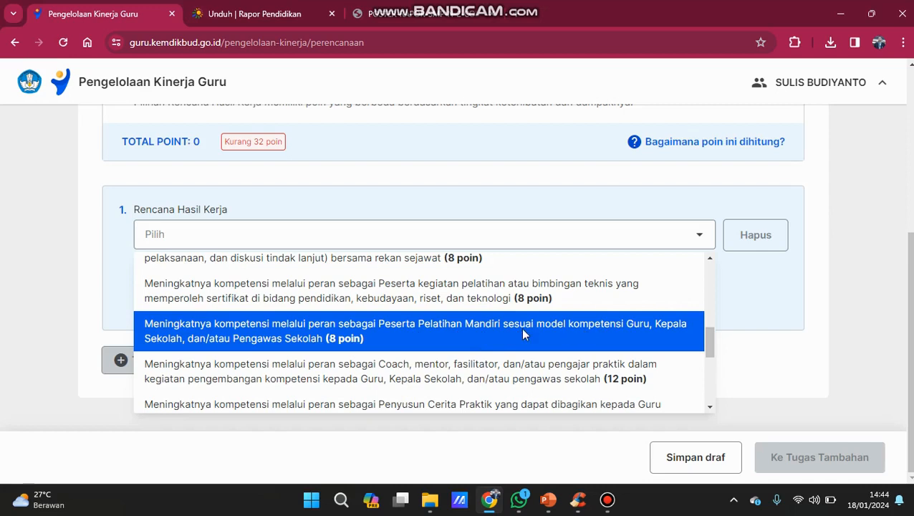
scroll(421, 341, down, 1)
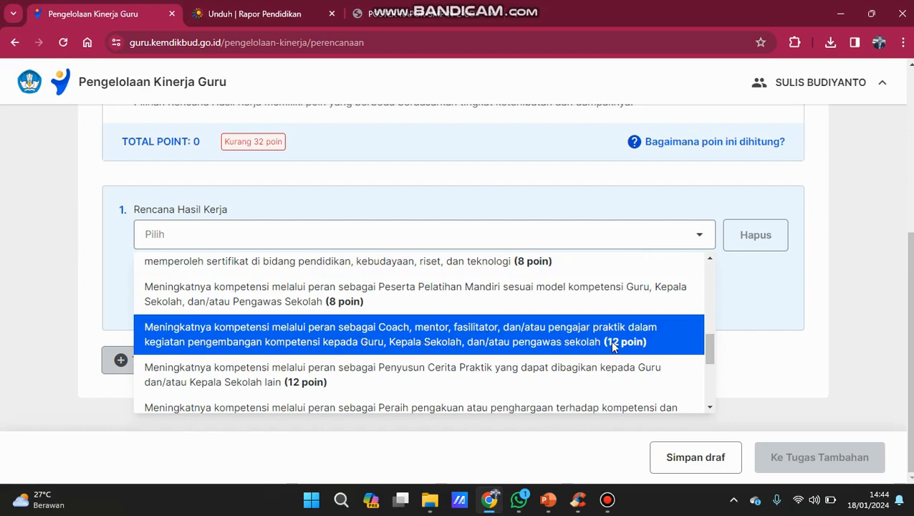
scroll(613, 347, down, 1)
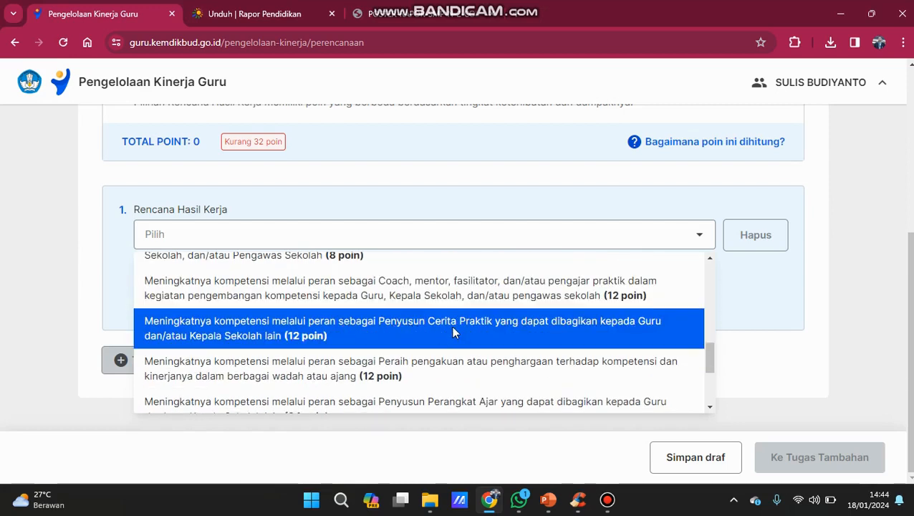
scroll(356, 327, down, 1)
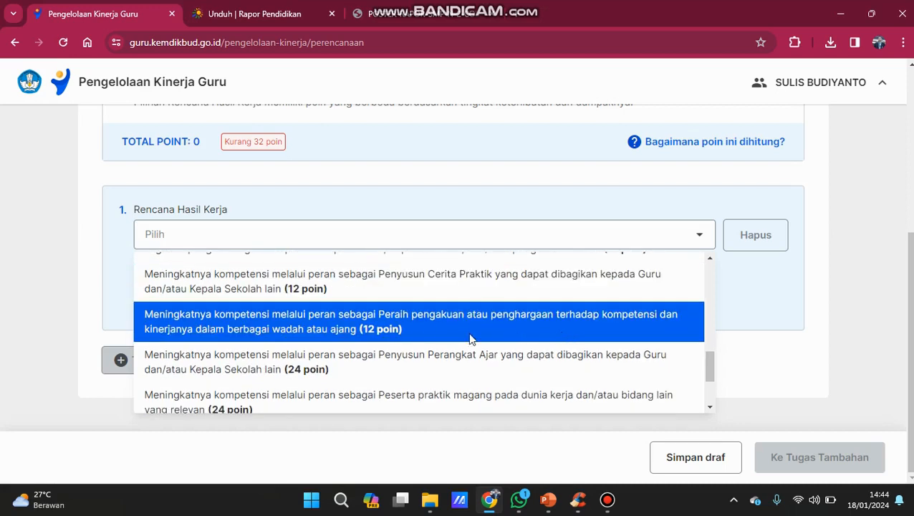
scroll(403, 335, down, 1)
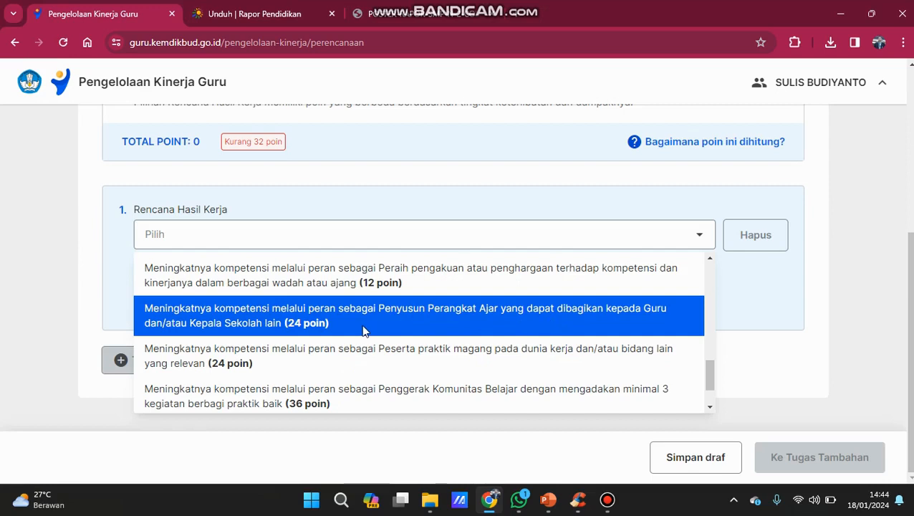
scroll(364, 331, down, 1)
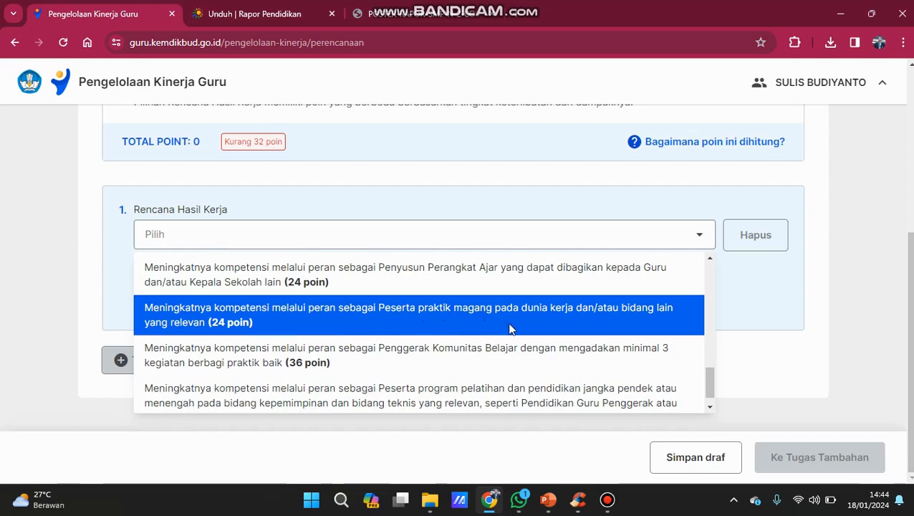
scroll(317, 320, down, 1)
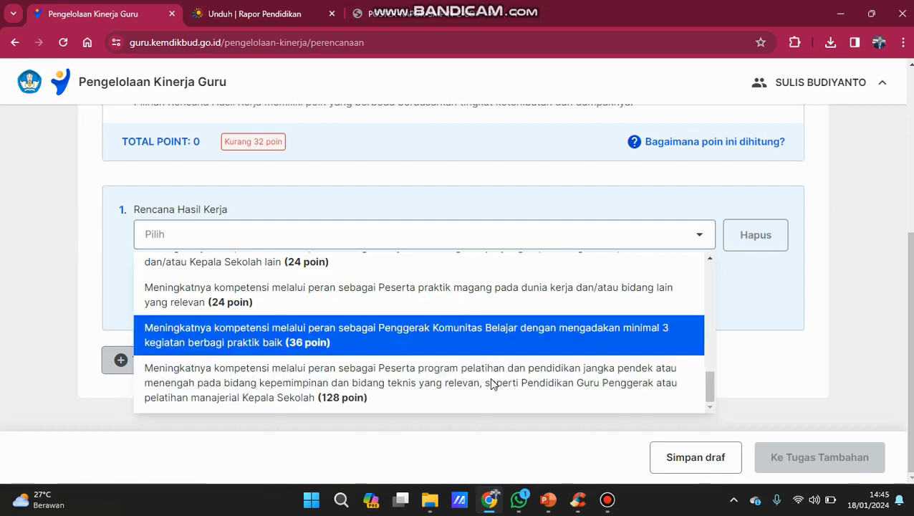
Choose the 8-point Peserta Pelatihan Mandiri plan for the first Rencana Hasil Kerja and set its target quantity to 2 kegiatan.
scroll(492, 384, up, 3)
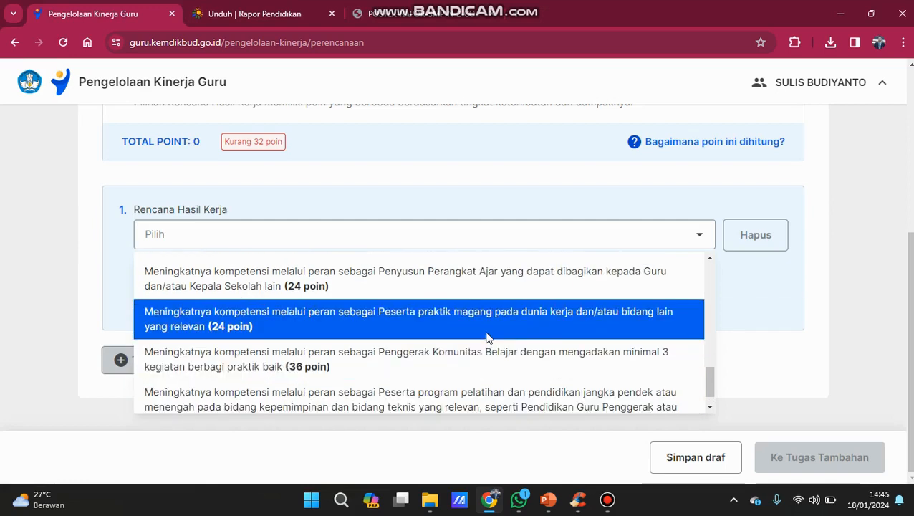
scroll(486, 337, up, 1)
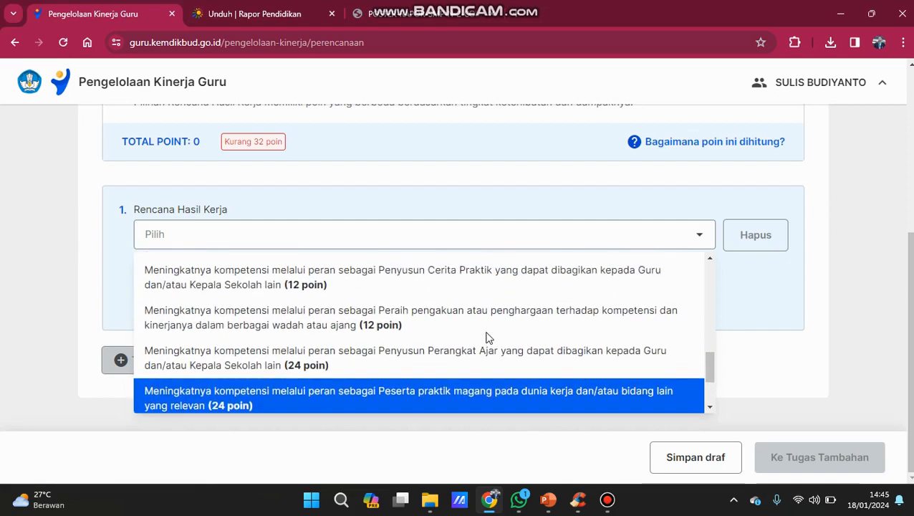
scroll(486, 337, up, 3)
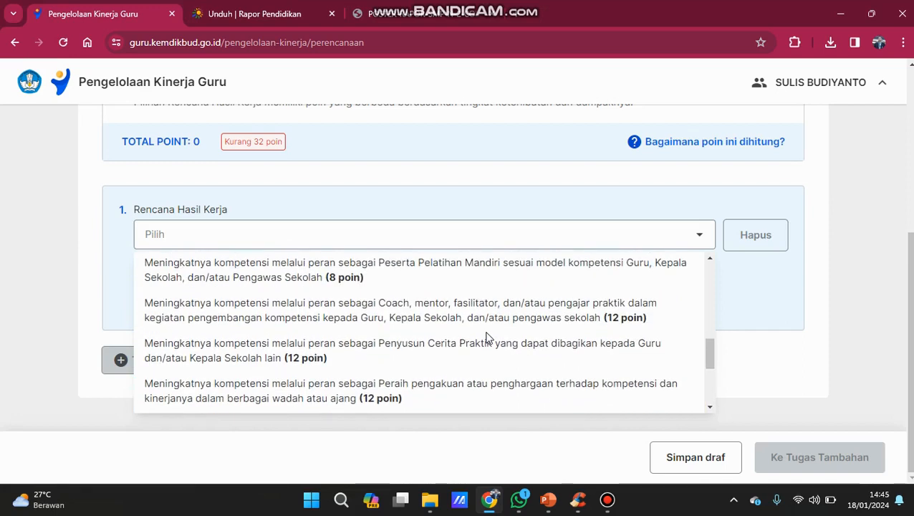
scroll(487, 337, up, 1)
scroll(486, 337, up, 1)
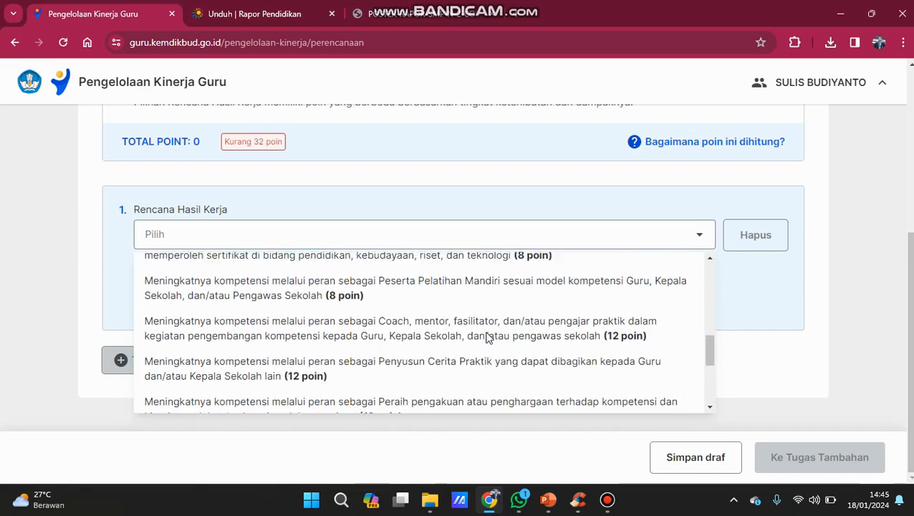
scroll(486, 338, up, 1)
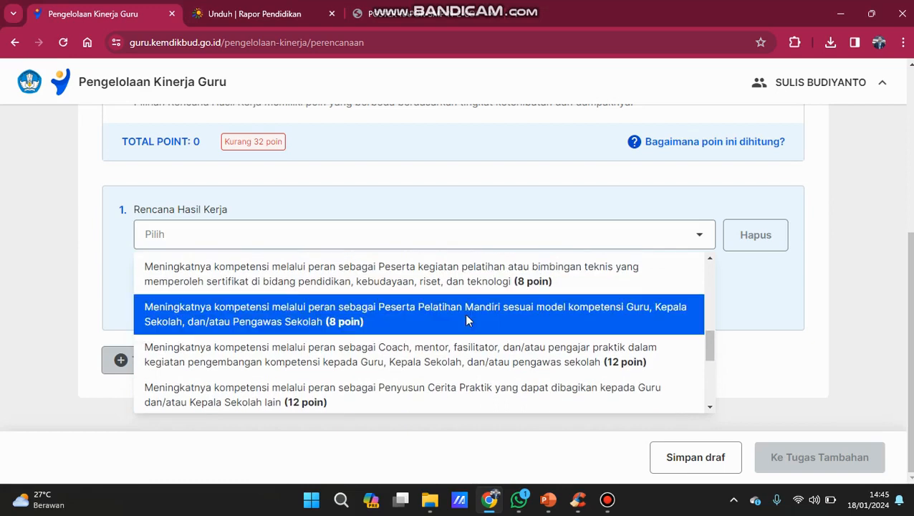
click(466, 319)
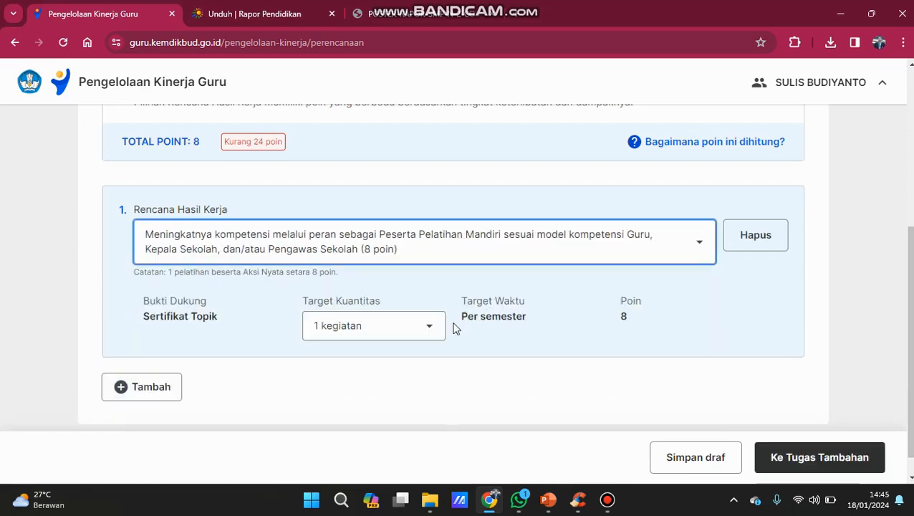
click(434, 337)
click(358, 381)
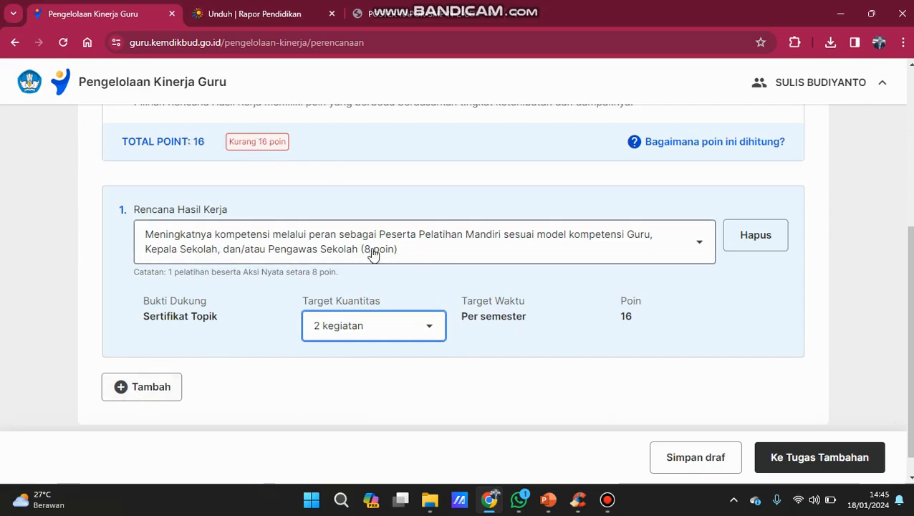
Add a second Rencana Hasil Kerja for Peserta kegiatan pelatihan atau bimbingan teknis (8 poin) with a target quantity of 2 kegiatan.
click(151, 387)
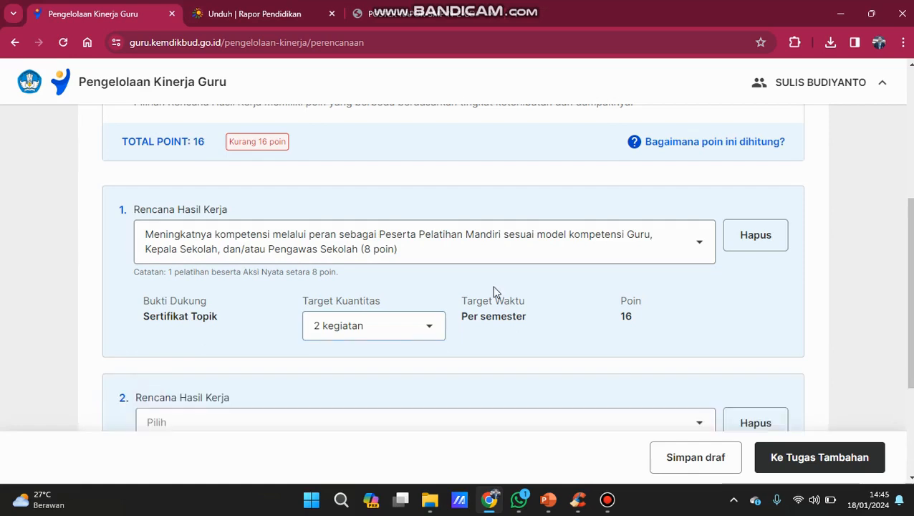
scroll(494, 291, down, 2)
scroll(602, 291, down, 1)
click(701, 313)
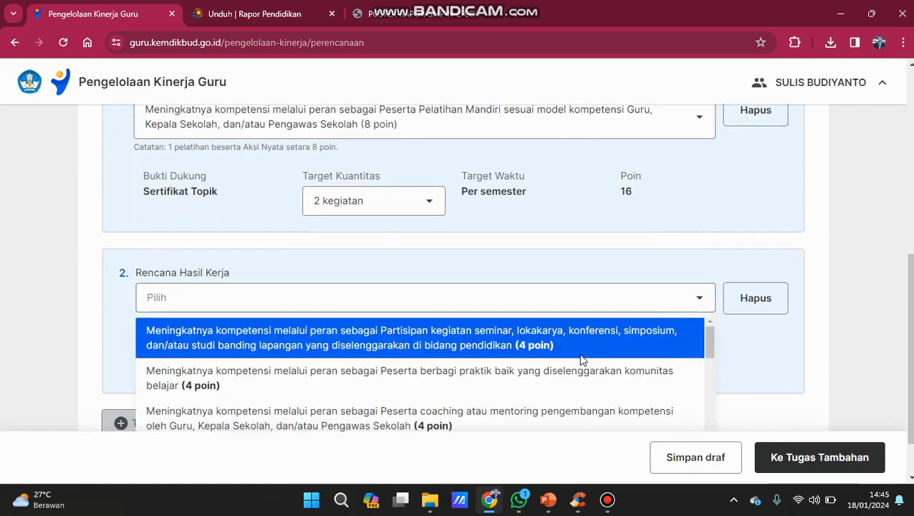
scroll(580, 360, down, 4)
scroll(580, 359, down, 3)
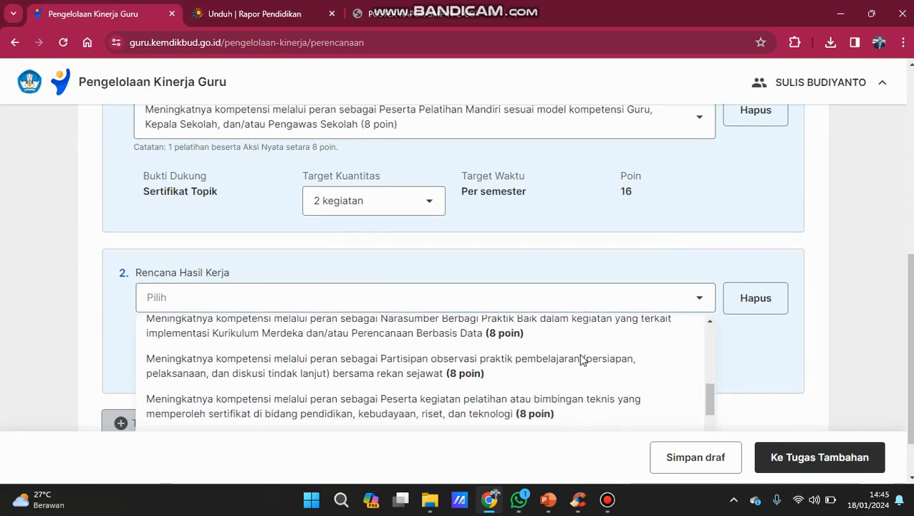
scroll(580, 359, down, 2)
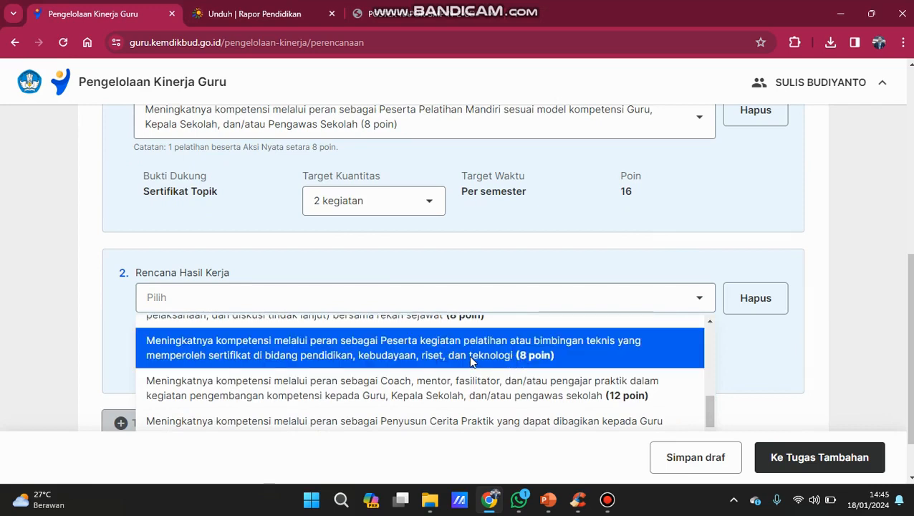
click(470, 358)
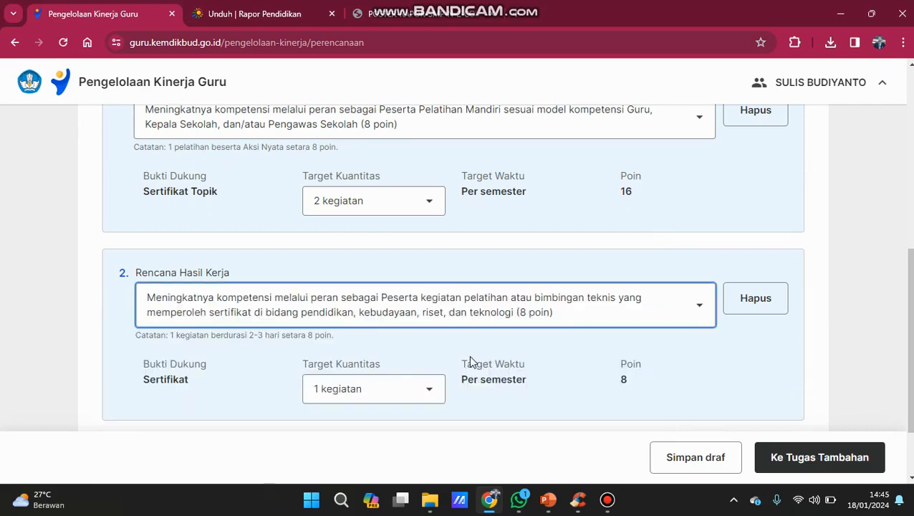
click(428, 401)
scroll(415, 415, down, 1)
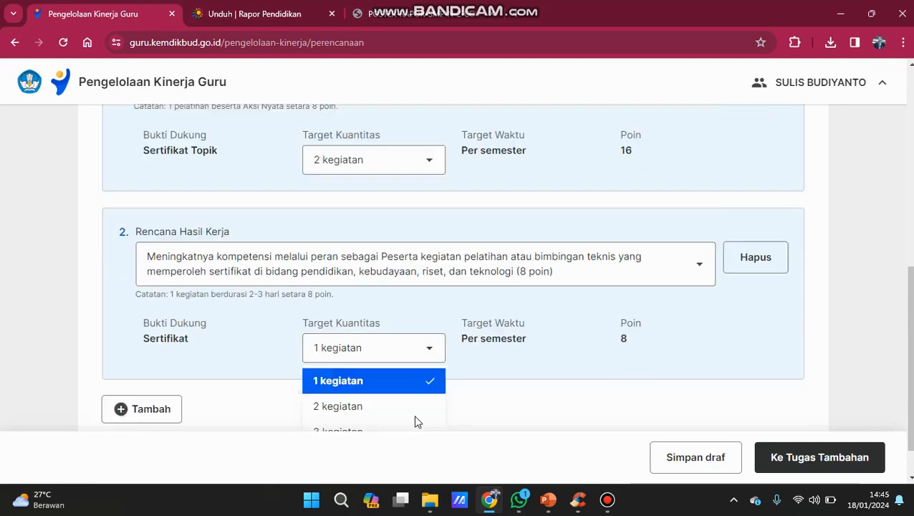
click(401, 390)
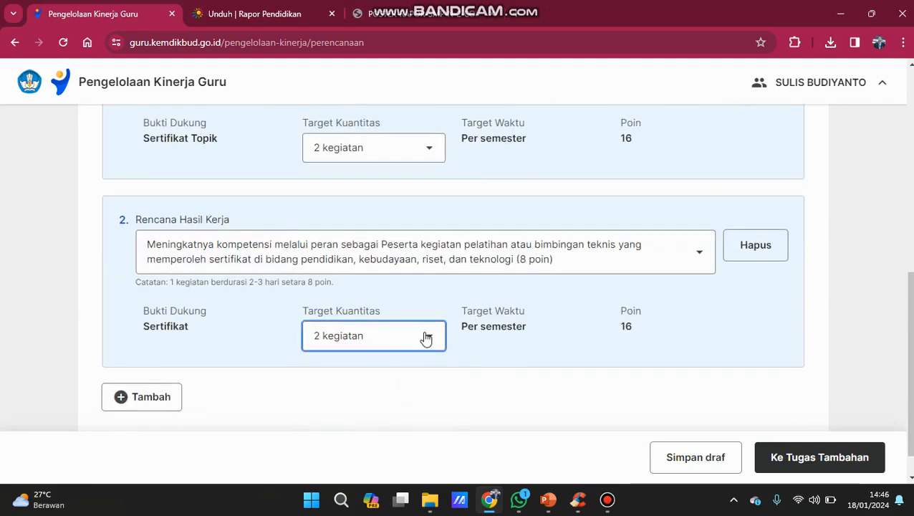
Check the total points and both Pengembangan Kompetensi entries, and proceed to Tugas Tambahan.
scroll(620, 324, up, 1)
scroll(620, 324, up, 2)
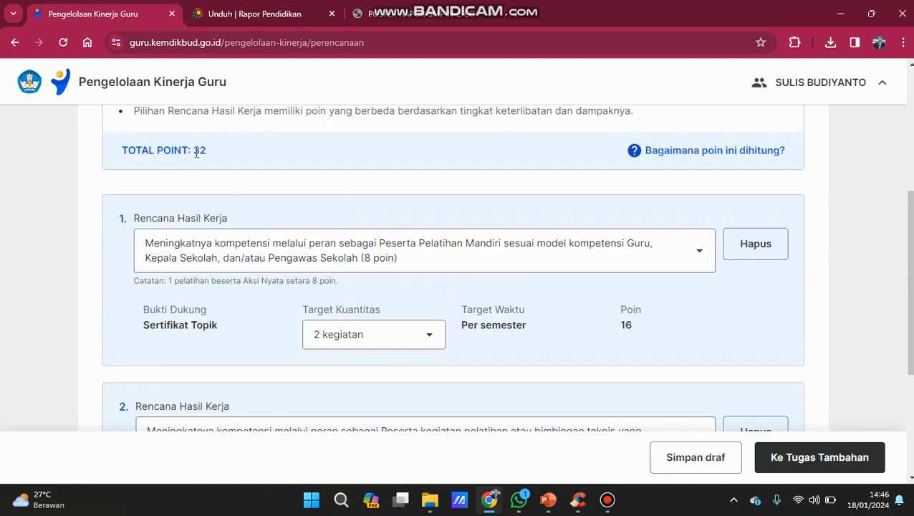
scroll(392, 152, down, 3)
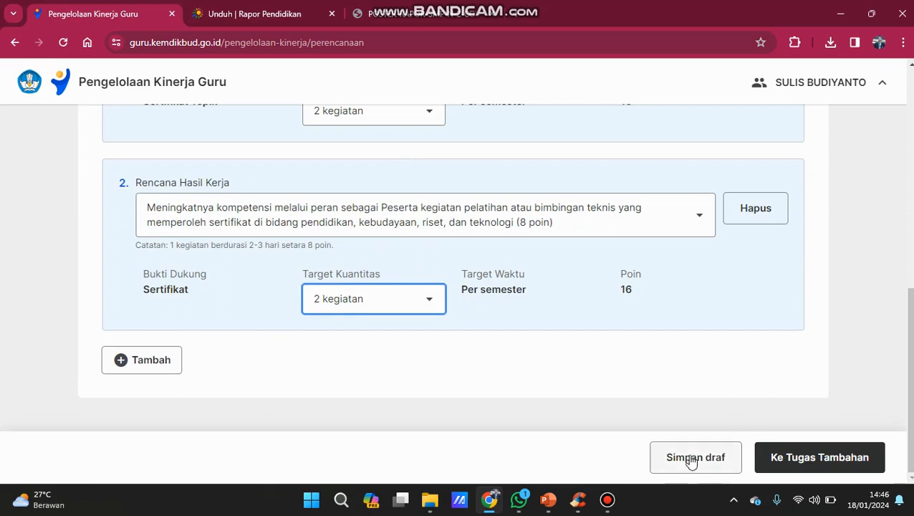
scroll(742, 331, up, 10)
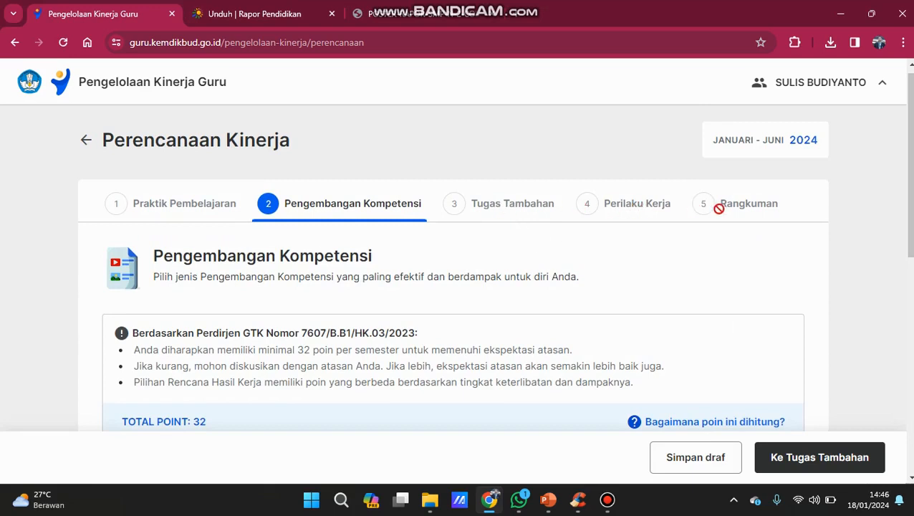
scroll(740, 215, down, 10)
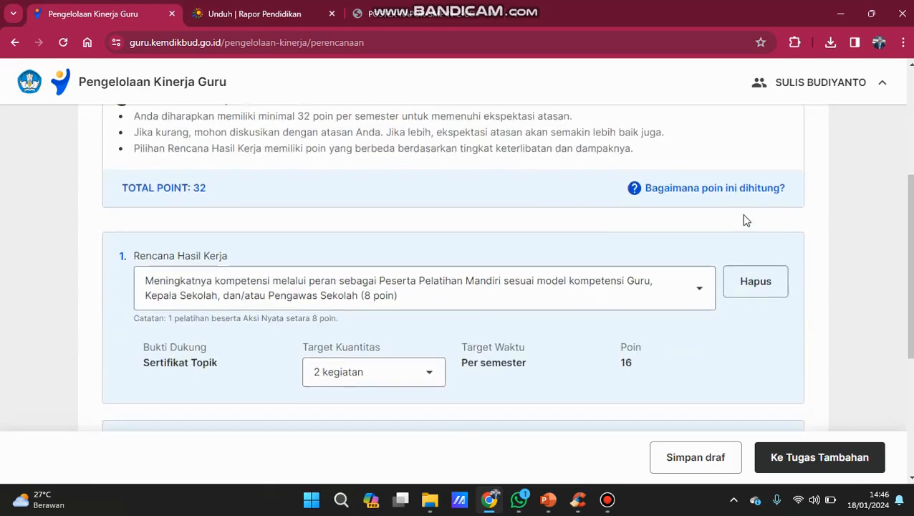
click(829, 466)
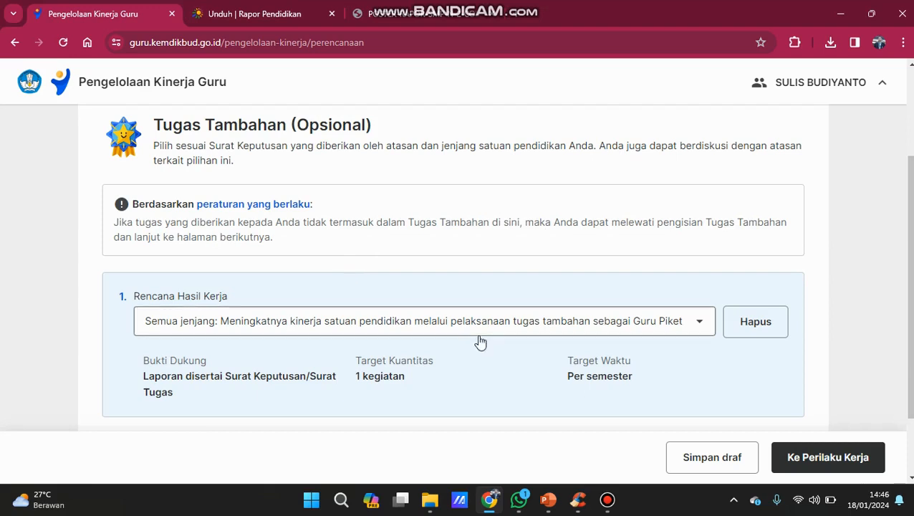
Examine all the additional-task options and their school levels offered for the first Rencana Hasil Kerja in Tugas Tambahan.
click(630, 325)
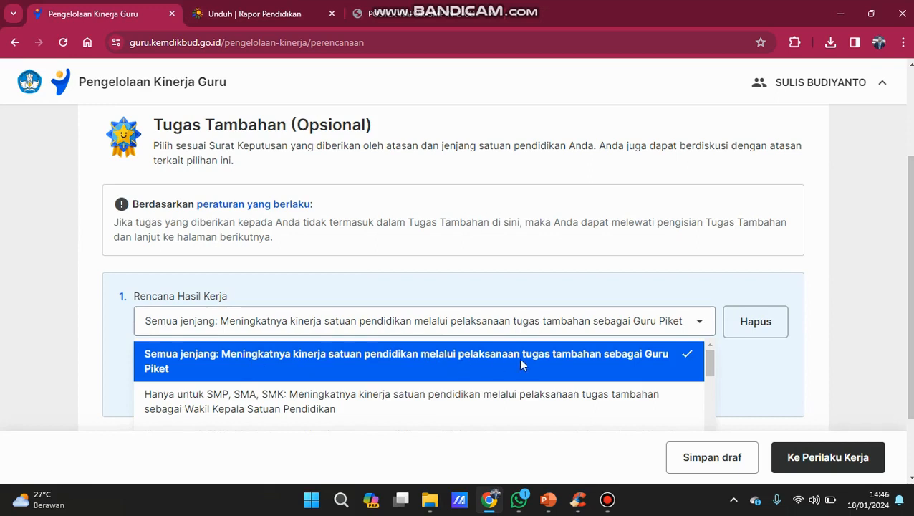
scroll(534, 366, down, 1)
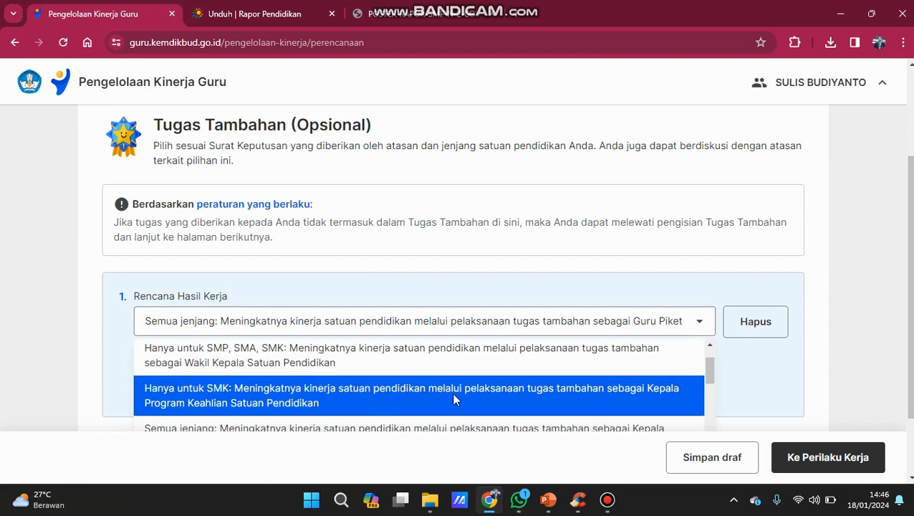
scroll(452, 399, down, 1)
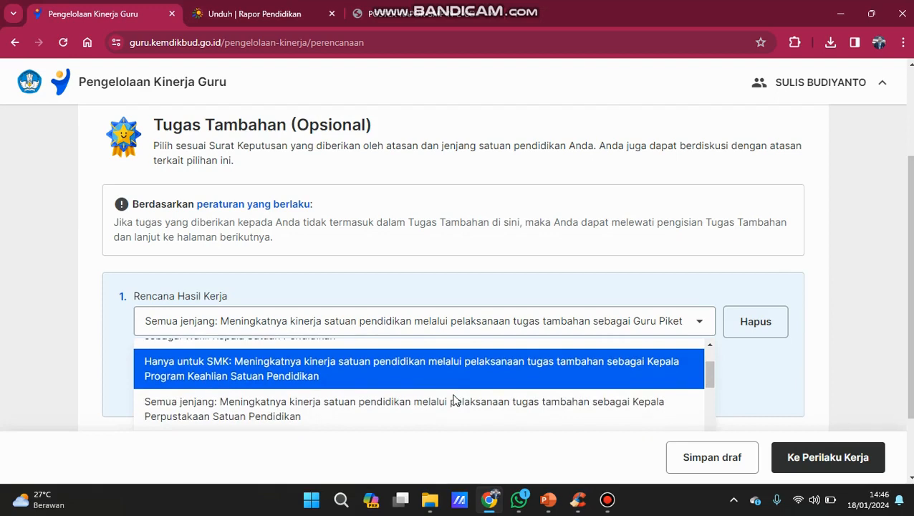
scroll(452, 399, down, 1)
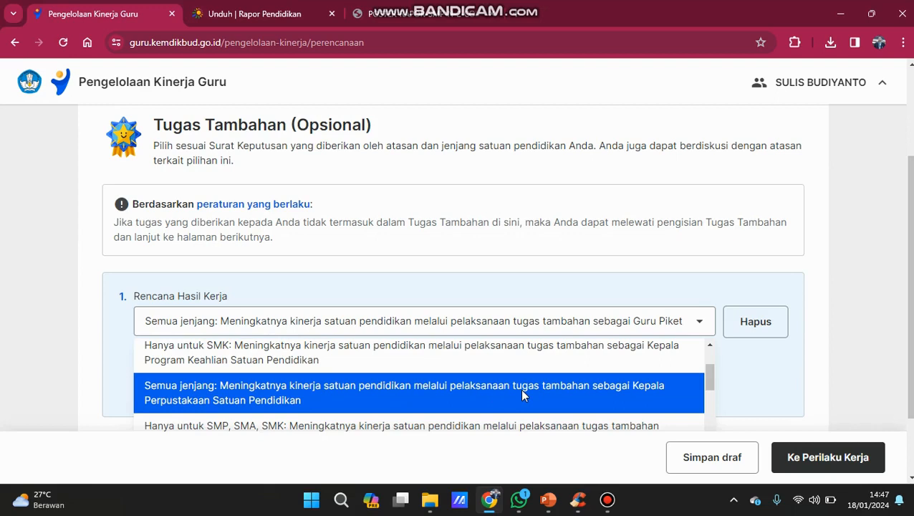
scroll(522, 391, down, 1)
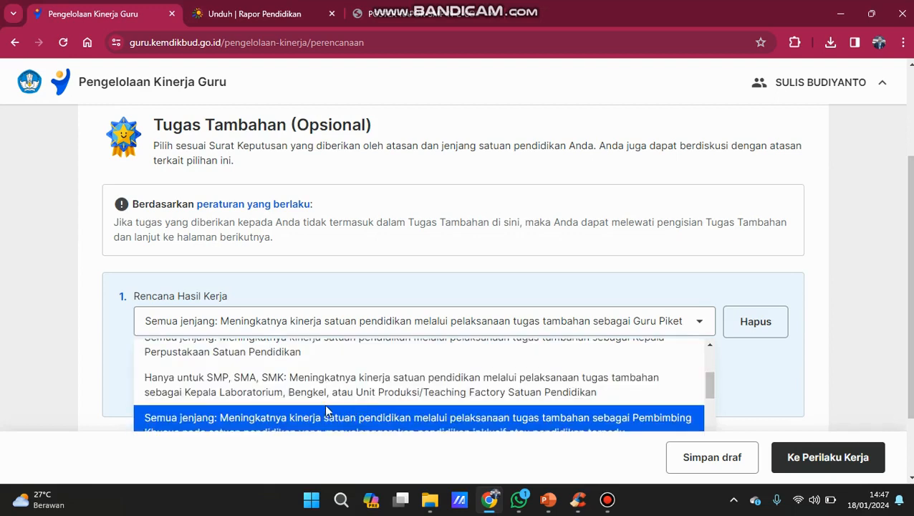
scroll(450, 401, down, 1)
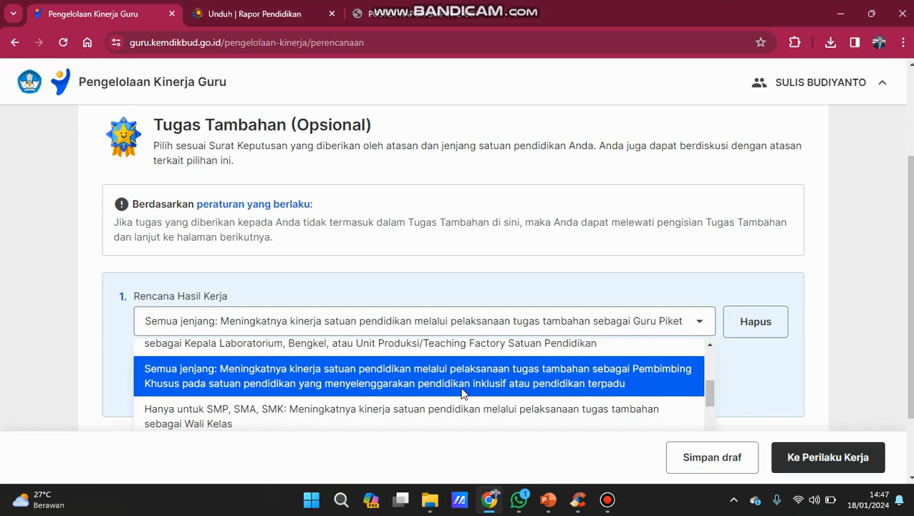
scroll(462, 394, down, 1)
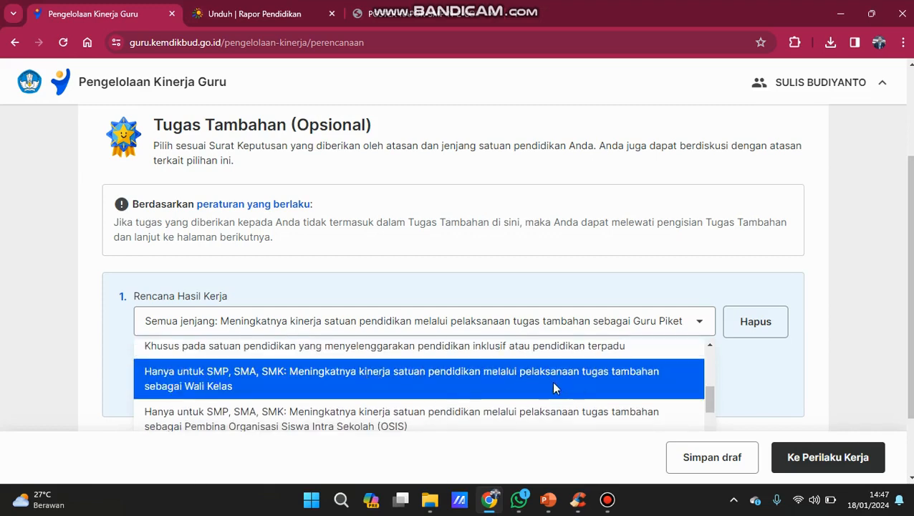
scroll(394, 392, down, 1)
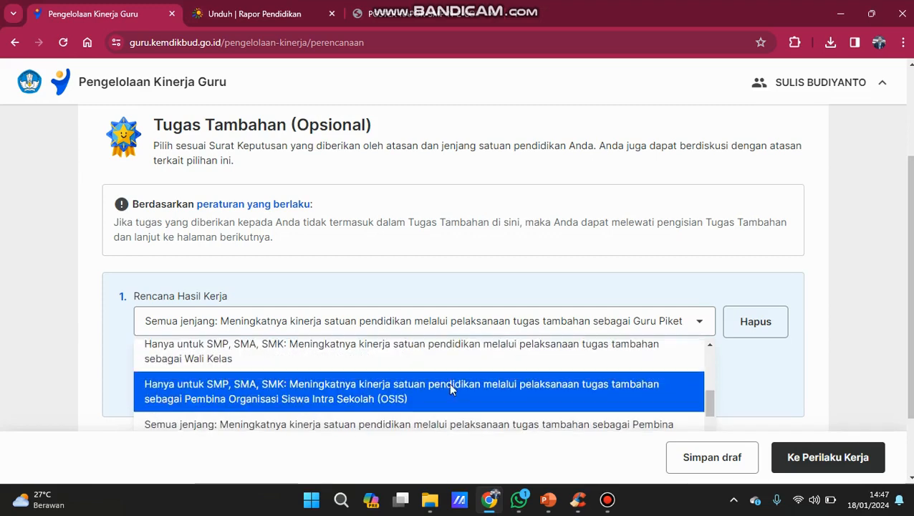
scroll(330, 396, down, 1)
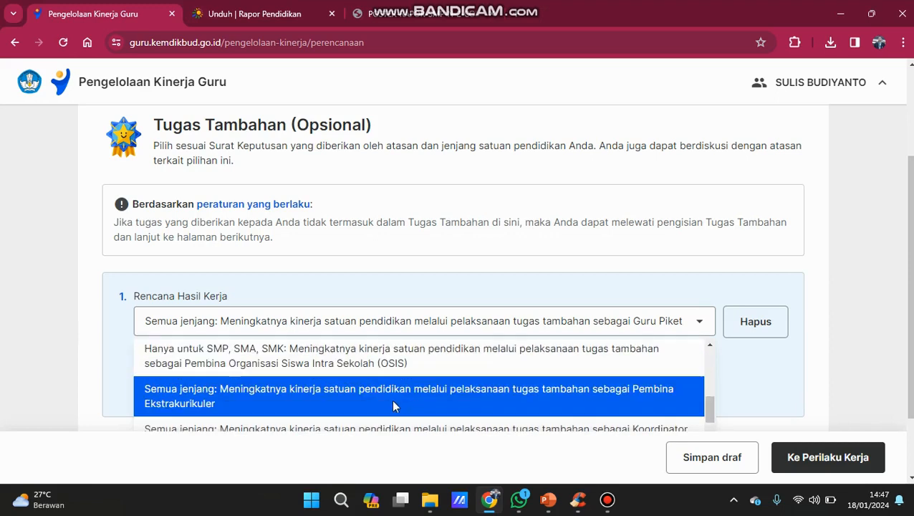
scroll(392, 403, down, 1)
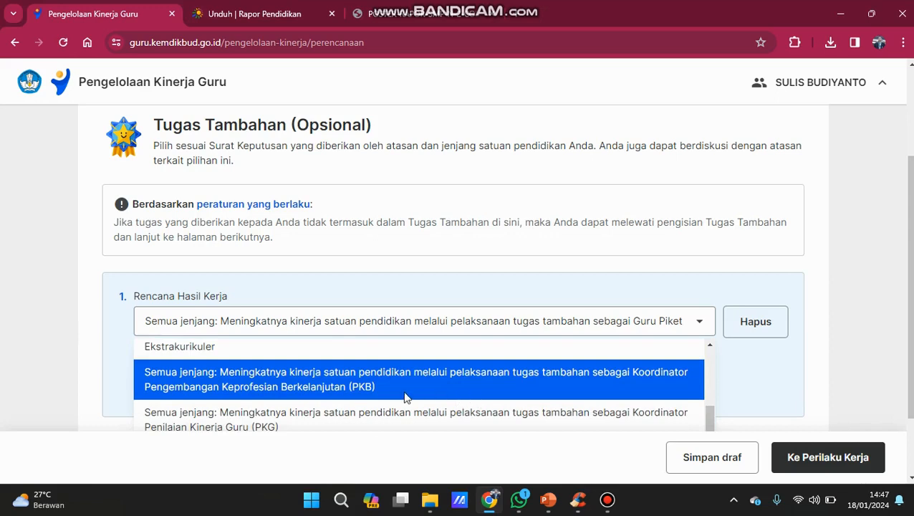
scroll(393, 398, down, 1)
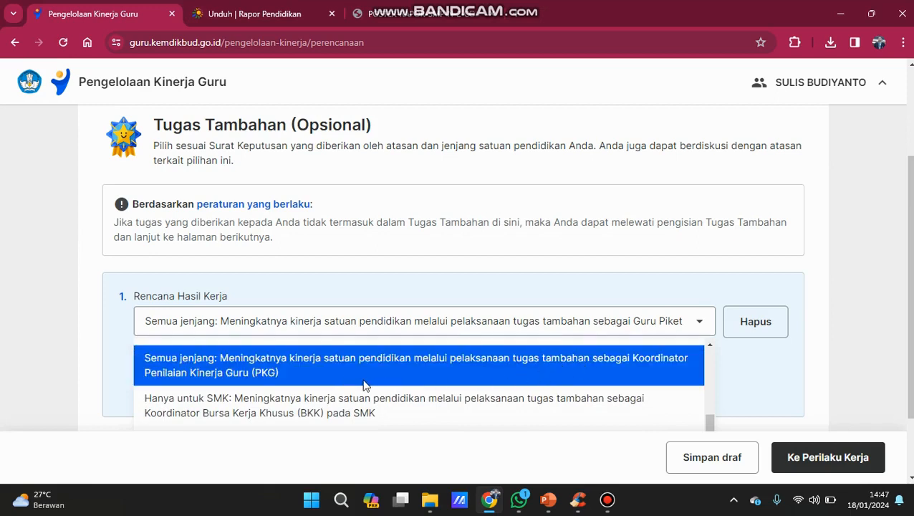
scroll(331, 382, down, 1)
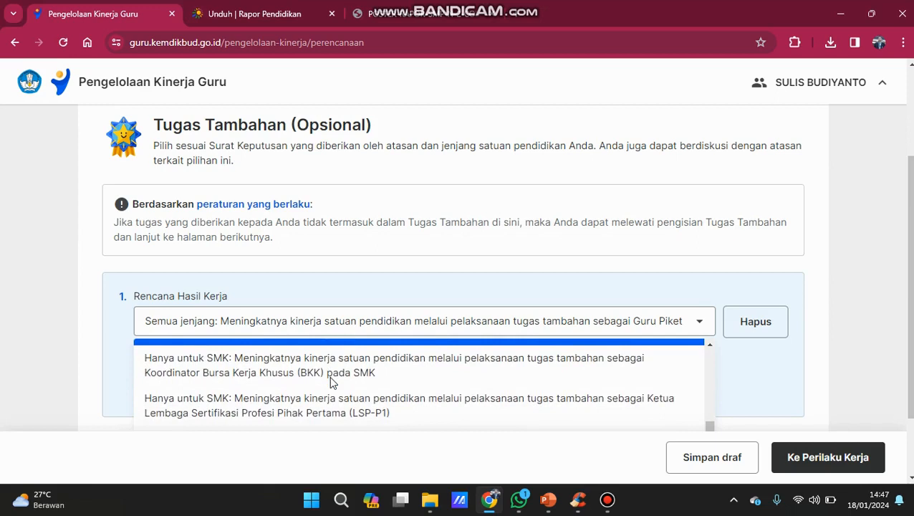
scroll(330, 382, down, 2)
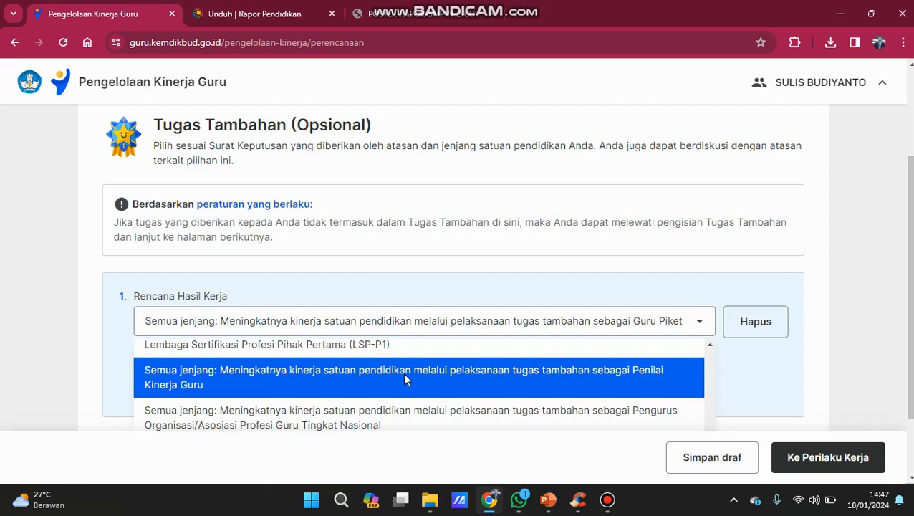
scroll(404, 378, down, 1)
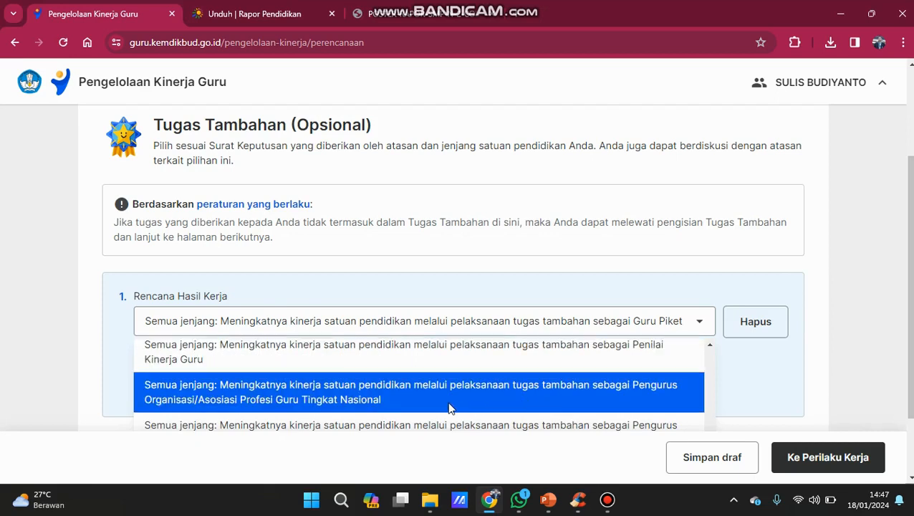
scroll(449, 406, down, 1)
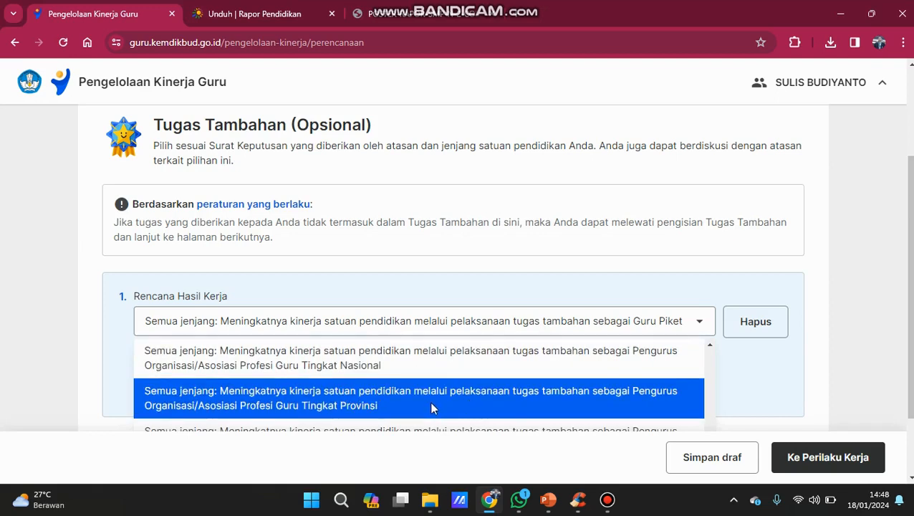
scroll(432, 408, down, 2)
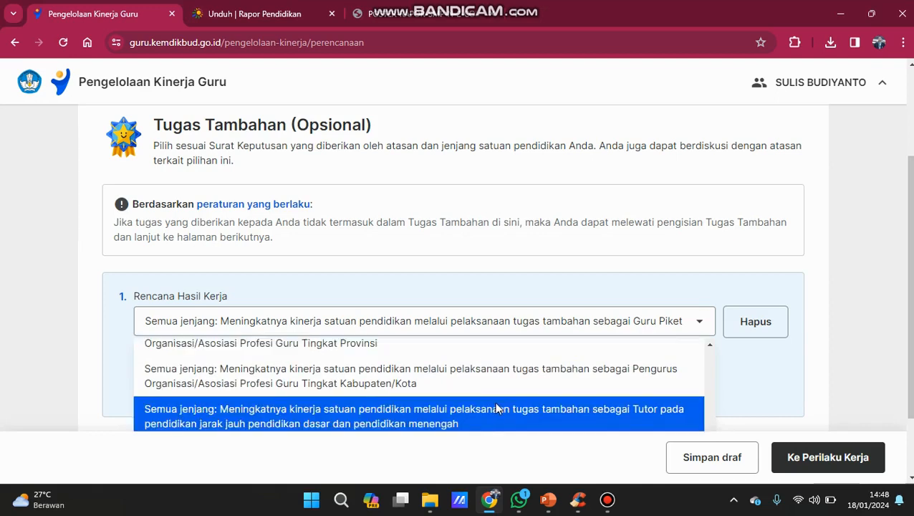
scroll(496, 408, down, 2)
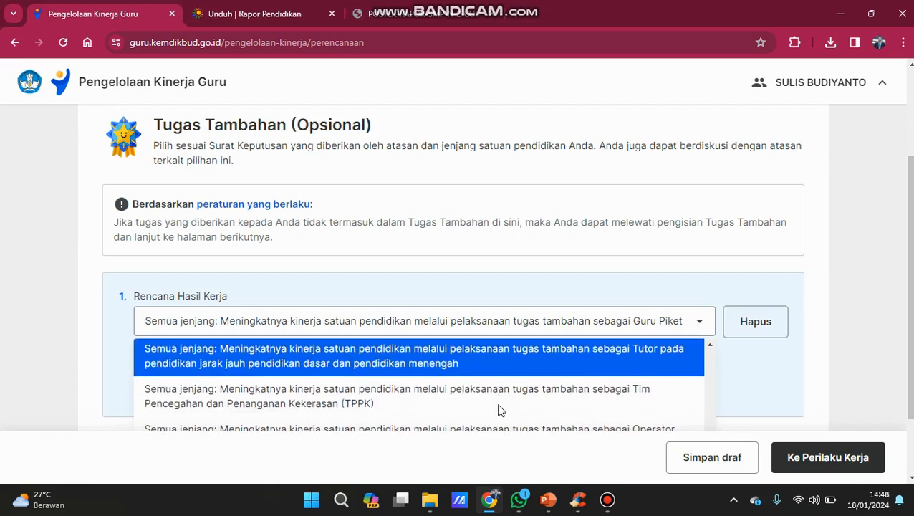
scroll(499, 410, down, 1)
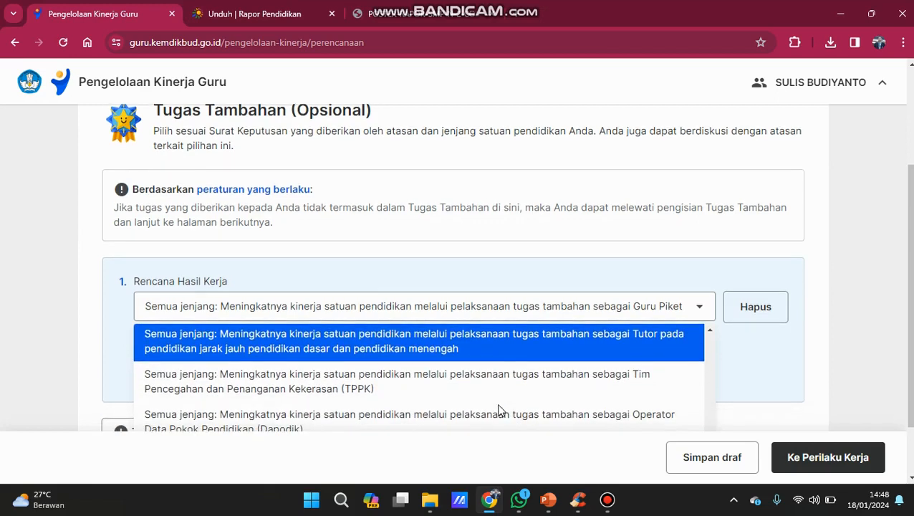
scroll(499, 409, down, 2)
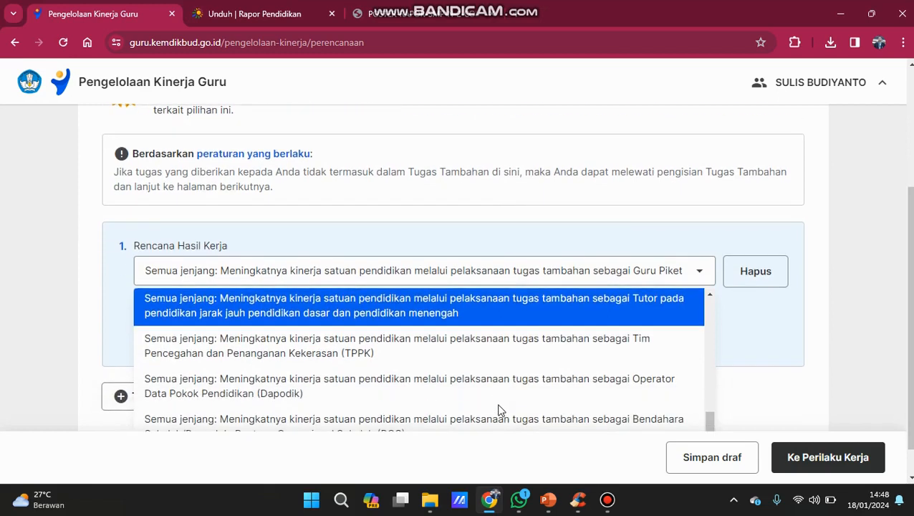
scroll(526, 399, down, 2)
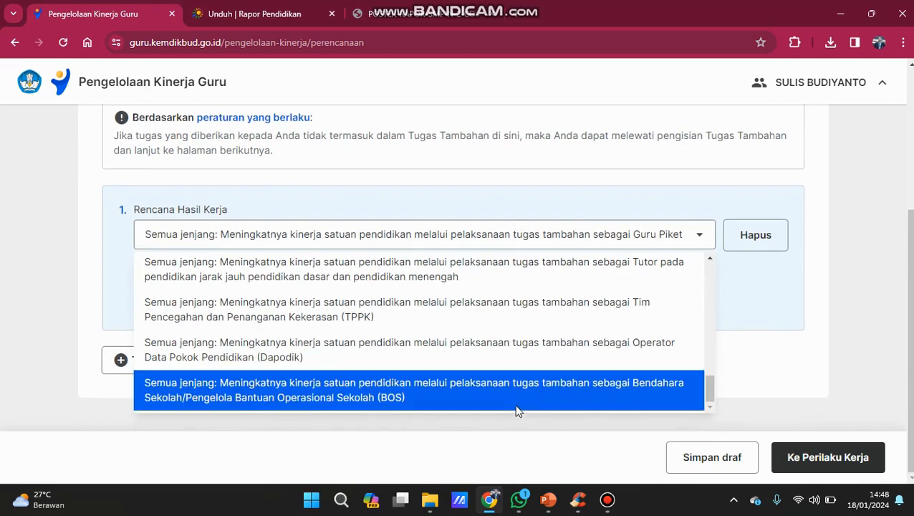
scroll(545, 289, up, 5)
scroll(545, 289, up, 5)
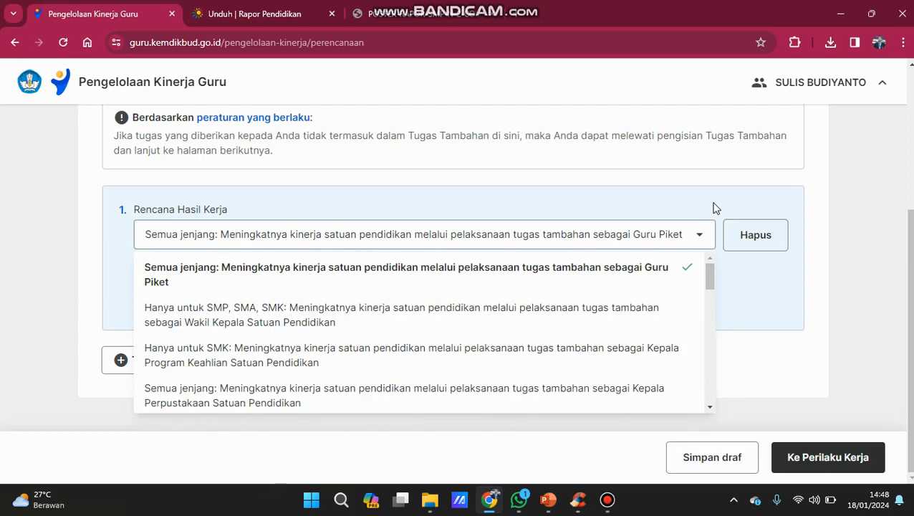
scroll(712, 208, up, 2)
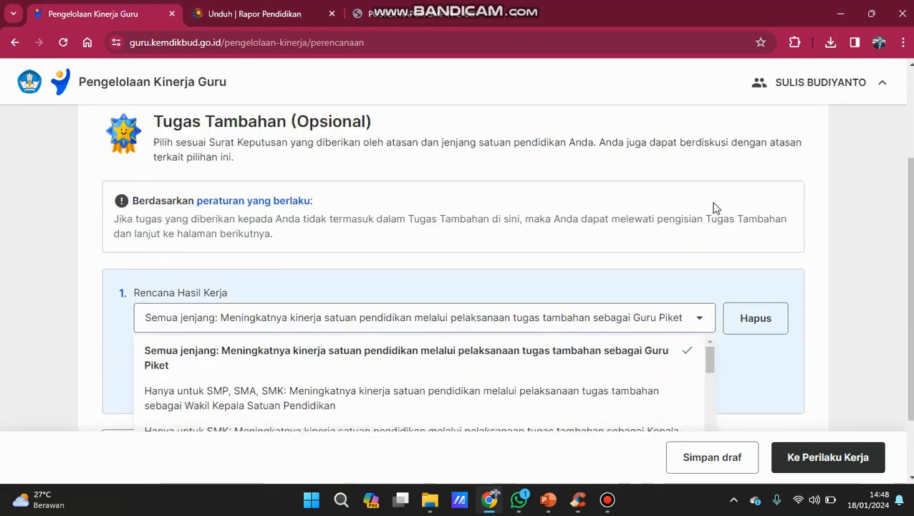
scroll(712, 207, up, 1)
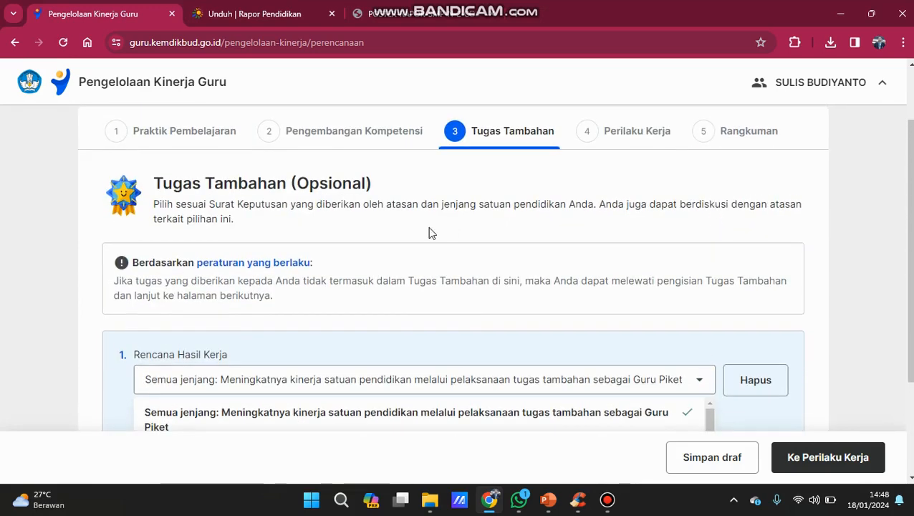
scroll(476, 282, down, 1)
scroll(475, 283, down, 2)
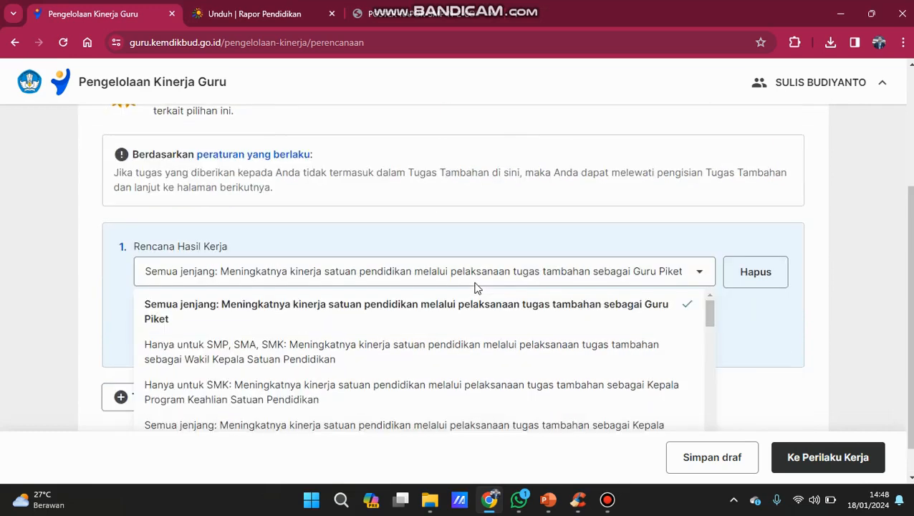
scroll(475, 285, down, 1)
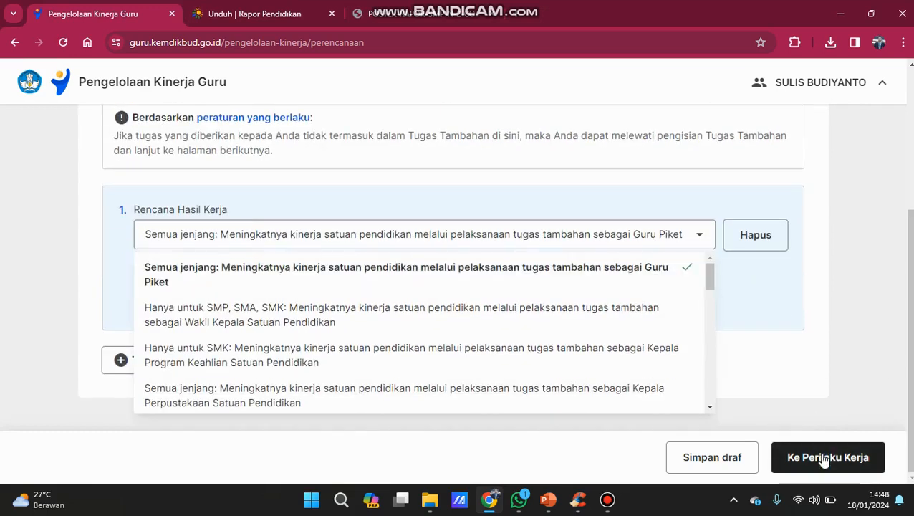
Remove the Guru Piket task from the first Rencana Hasil Kerja in Tugas Tambahan.
scroll(767, 337, up, 1)
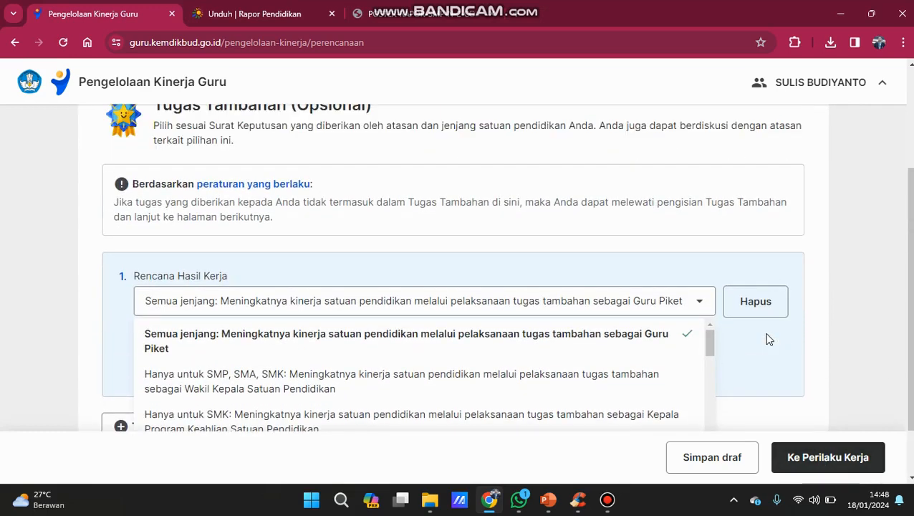
click(825, 290)
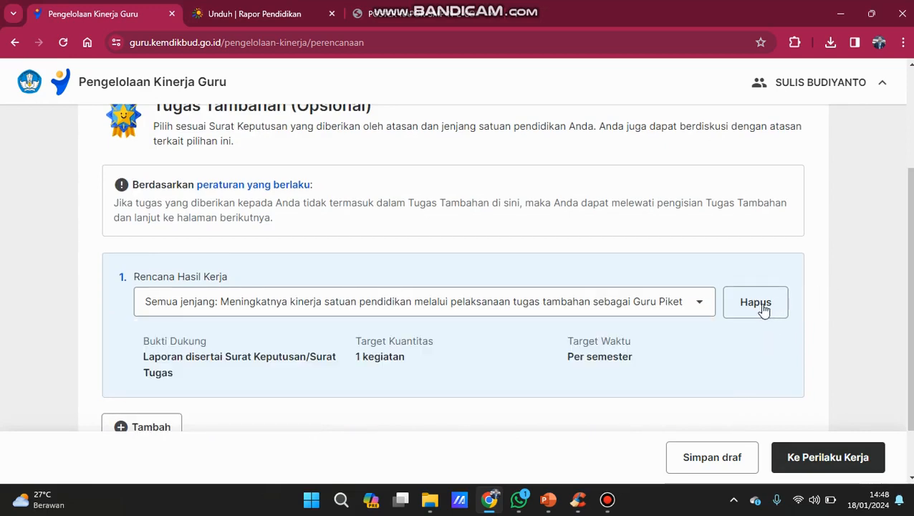
click(756, 302)
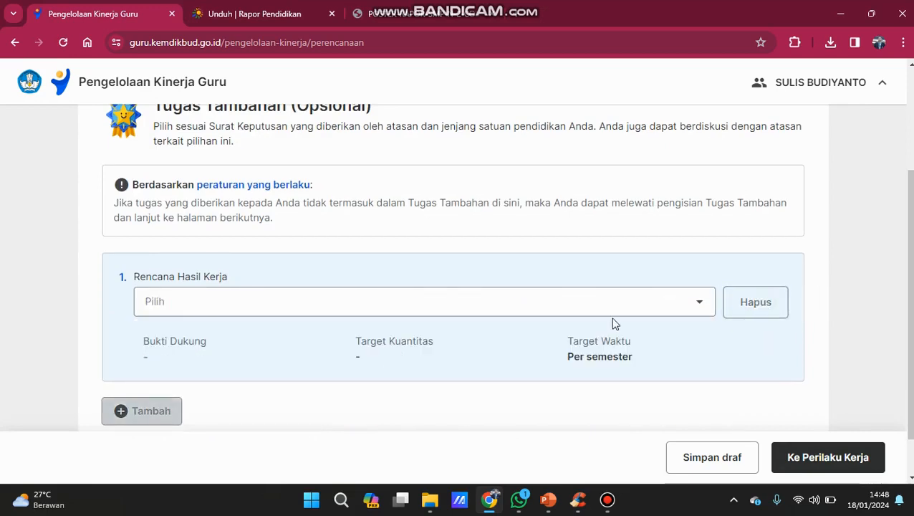
scroll(691, 334, down, 1)
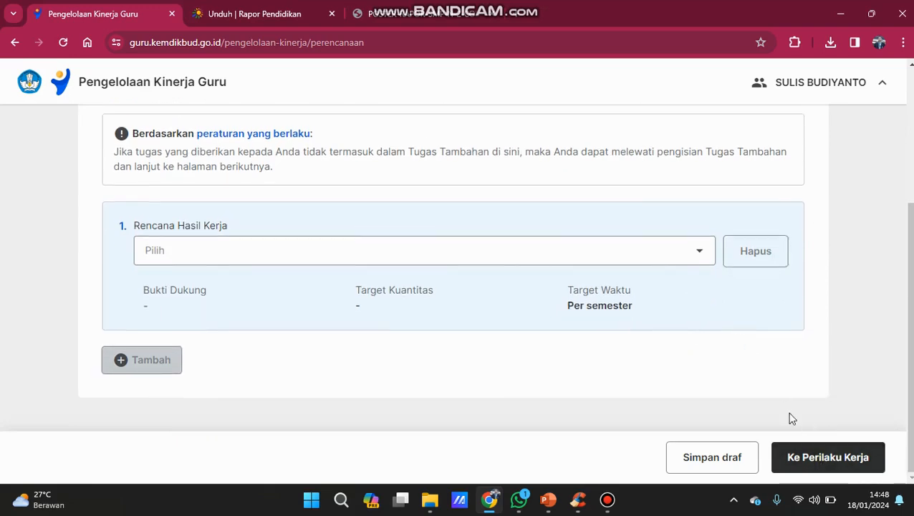
Set the first Rencana Hasil Kerja to the Semua jenjang Guru Piket additional task and proceed to Perilaku Kerja.
click(706, 264)
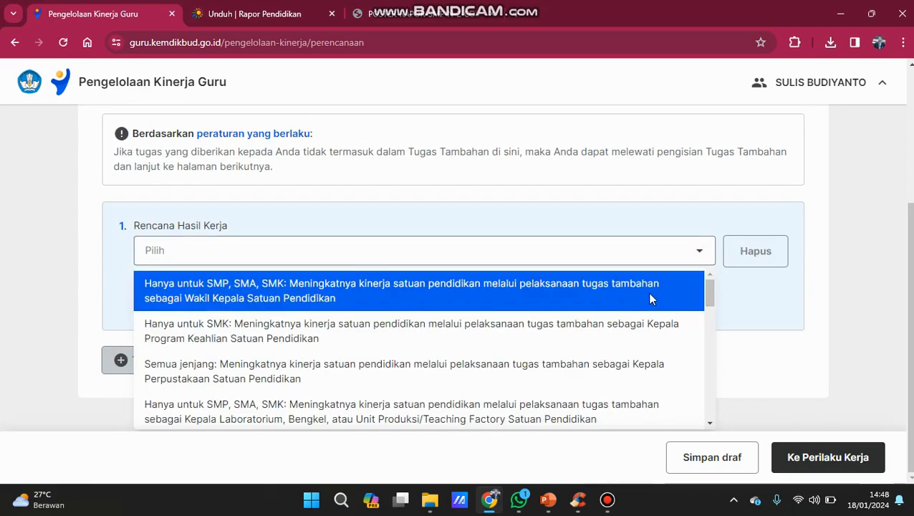
scroll(646, 292, up, 1)
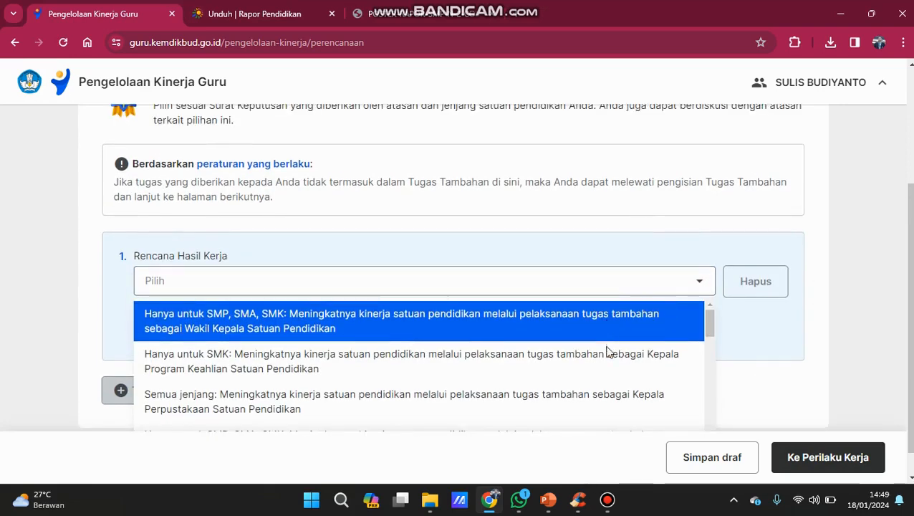
scroll(607, 351, down, 1)
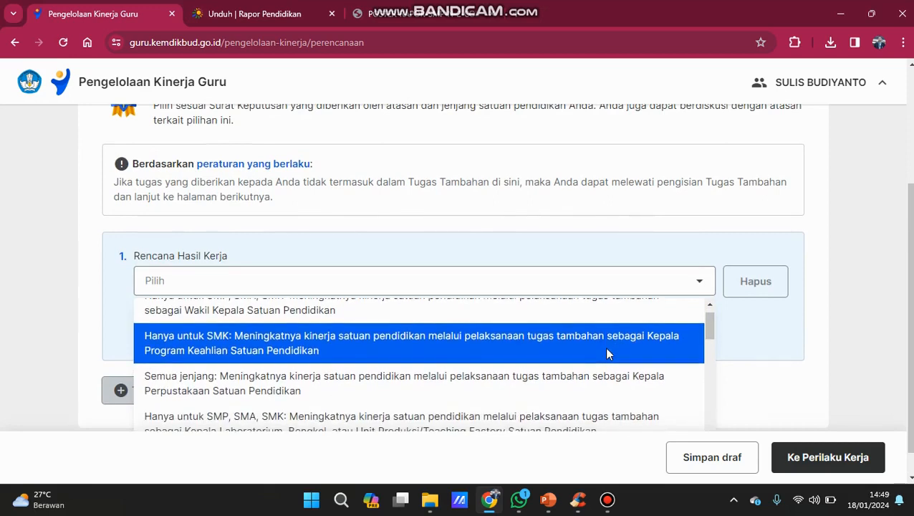
scroll(606, 353, down, 1)
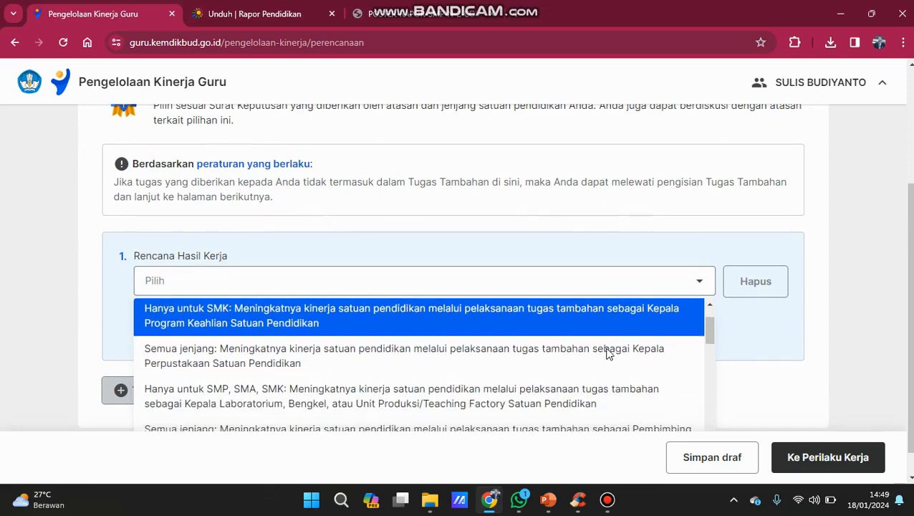
scroll(606, 353, down, 2)
scroll(606, 352, down, 5)
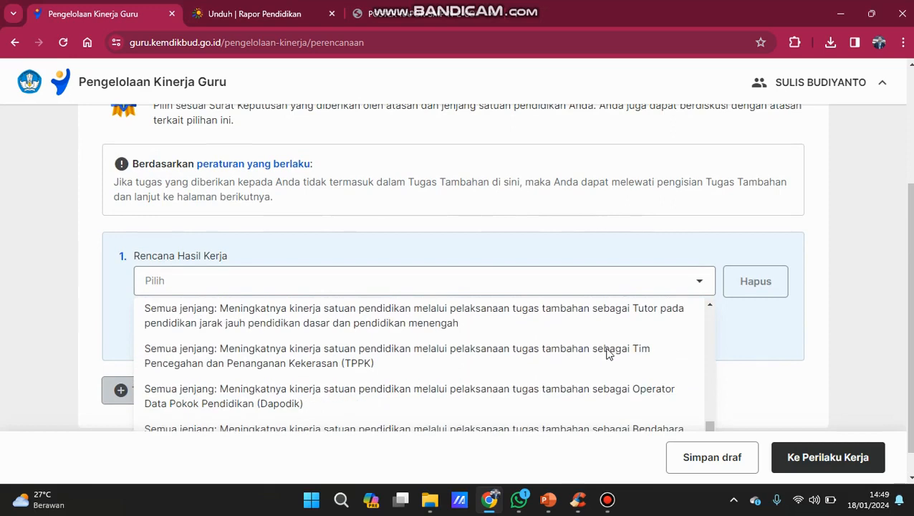
scroll(606, 352, down, 1)
scroll(607, 353, up, 2)
scroll(607, 353, up, 5)
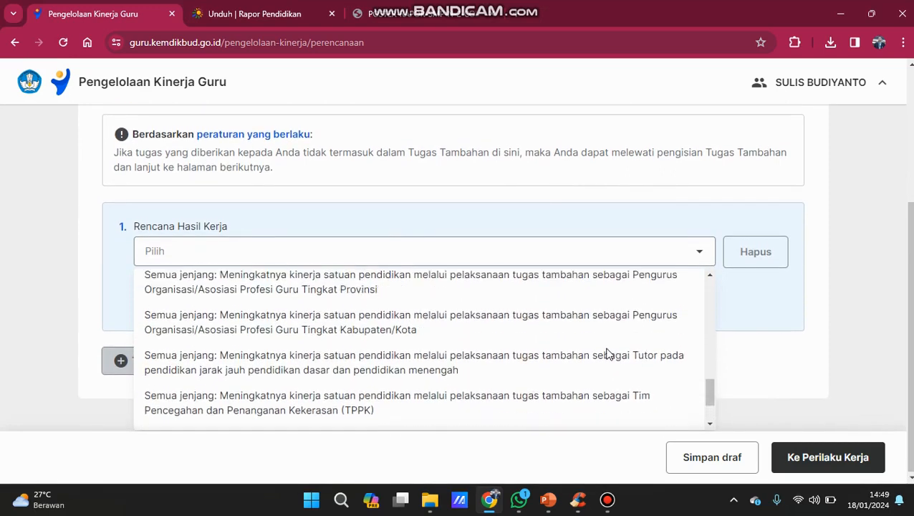
scroll(607, 353, up, 4)
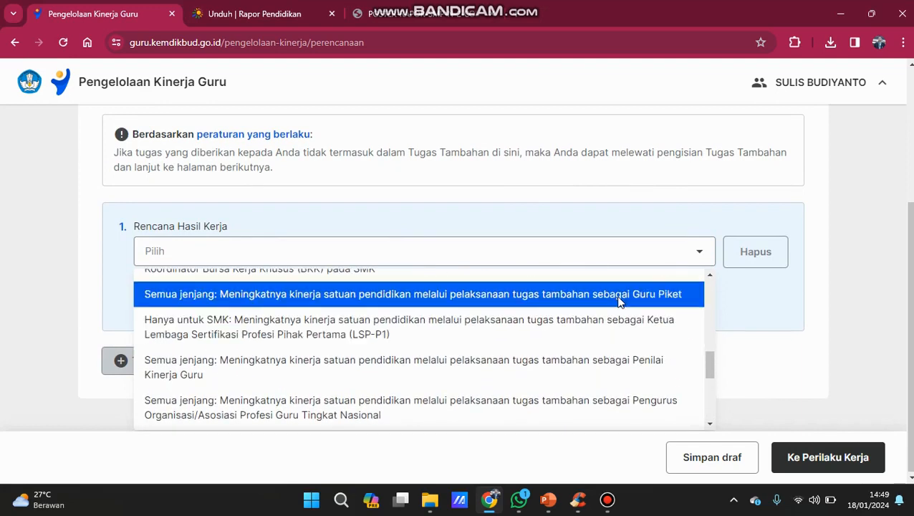
click(617, 295)
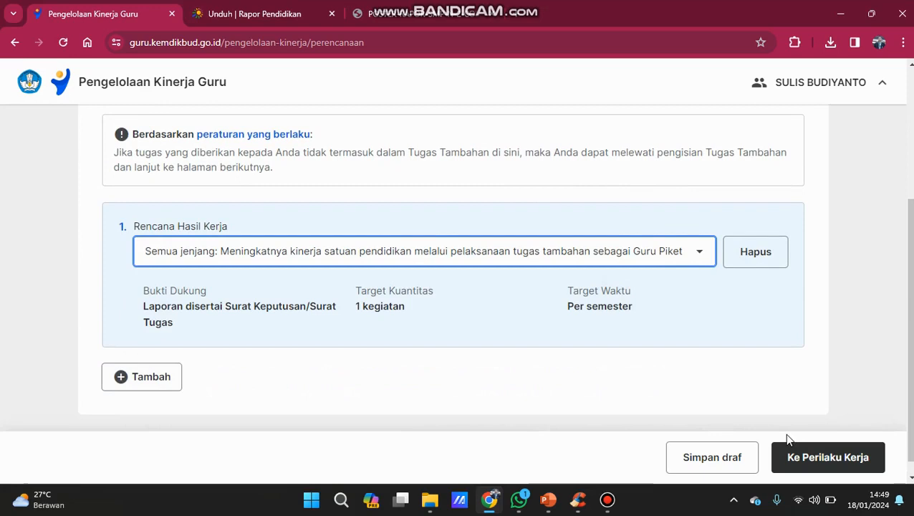
click(809, 456)
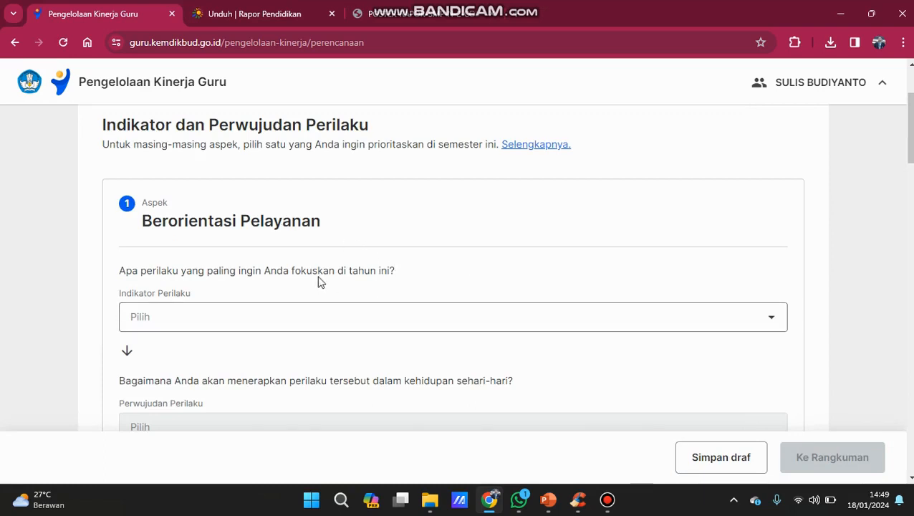
For Berorientasi Pelayanan, set Indikator to "Memahami kebutuhan peserta didik dan berusaha memenuhinya" and Perwujudan to "Melayani peserta didik sesuai hasil asesmen awal peserta didik".
click(400, 324)
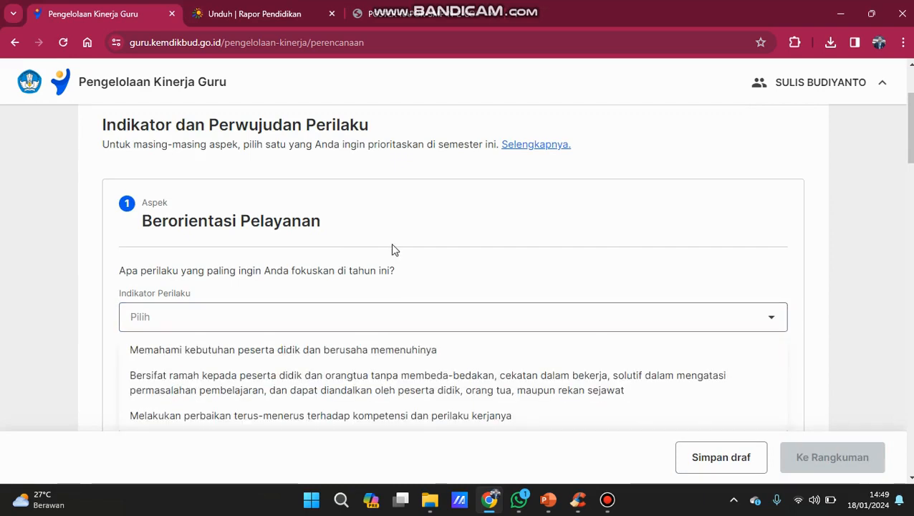
scroll(397, 329, down, 2)
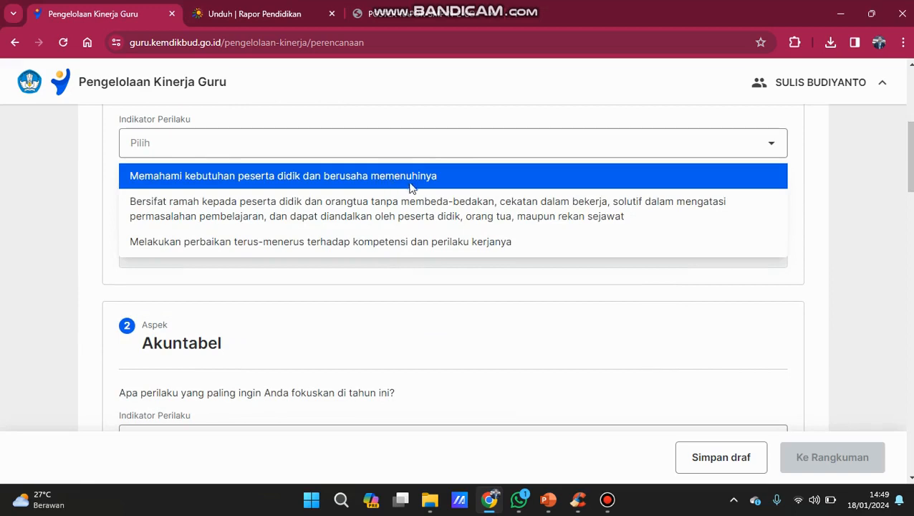
click(387, 185)
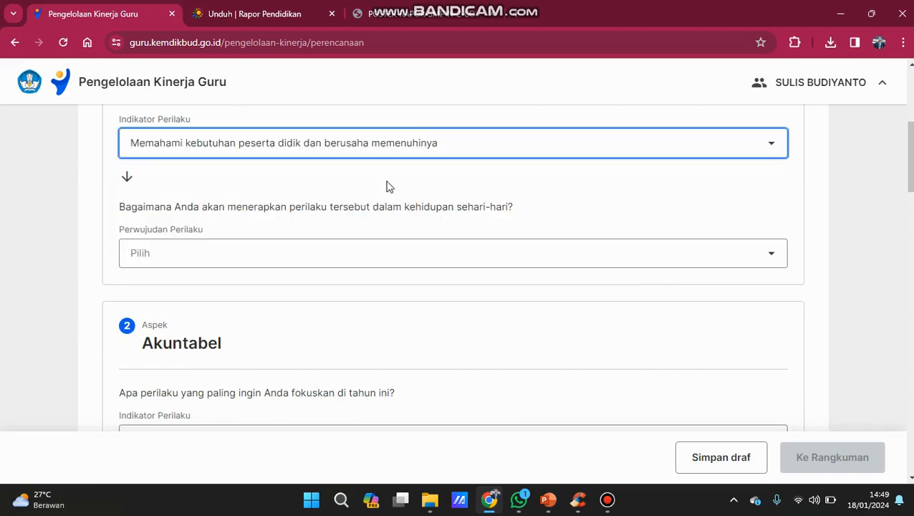
click(409, 247)
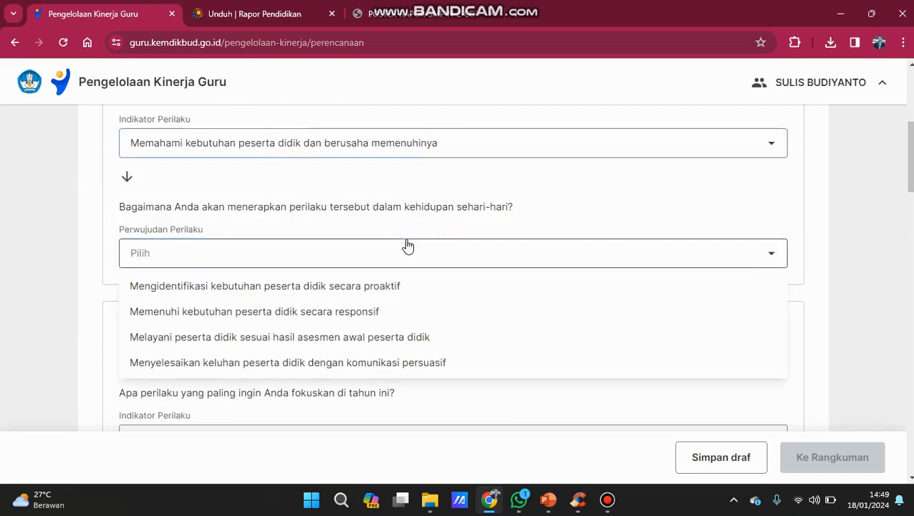
click(434, 333)
For Akuntabel, choose "Memanfaatkan sumber daya satuan pendidikan dengan bertanggung jawab, efektif, dan efisien" as Indikator and "Memanfaatkan fasilitas pembelajaran sesuai dengan peruntukannya" as Perwujudan.
scroll(435, 333, down, 1)
scroll(435, 338, down, 2)
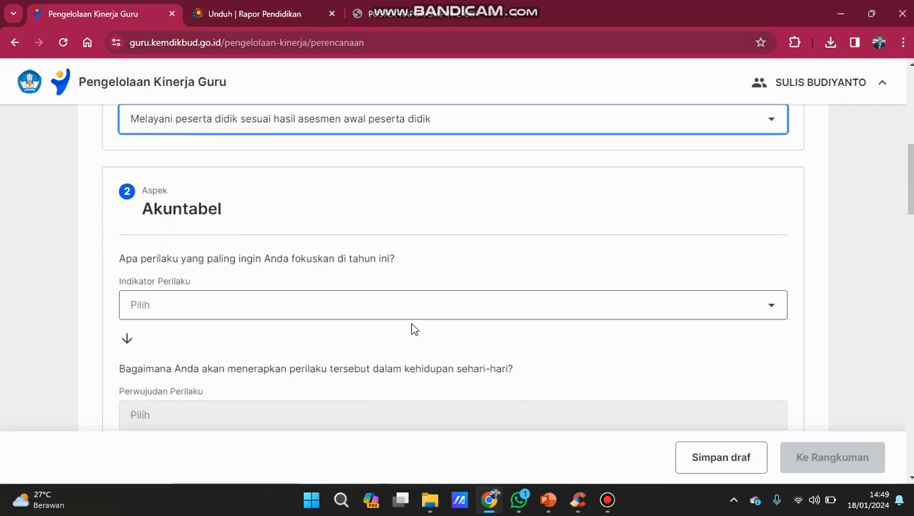
click(397, 316)
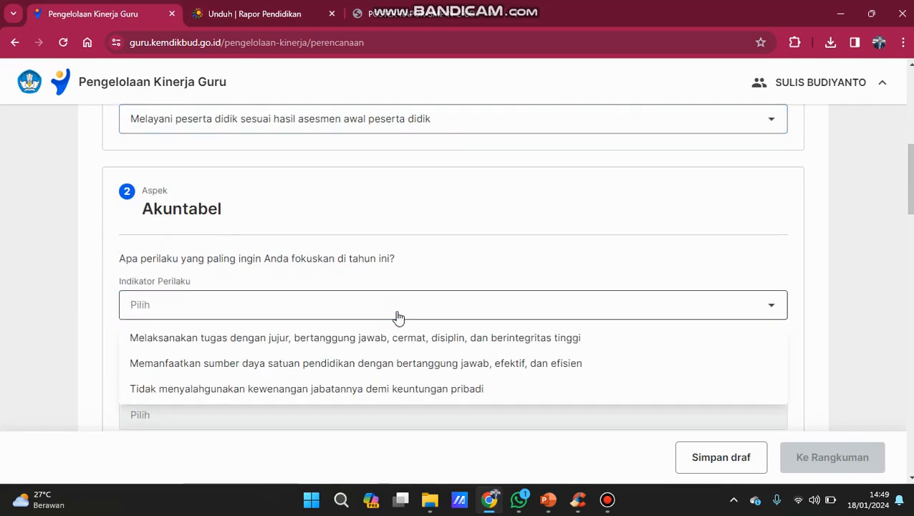
scroll(398, 317, down, 1)
scroll(399, 317, down, 1)
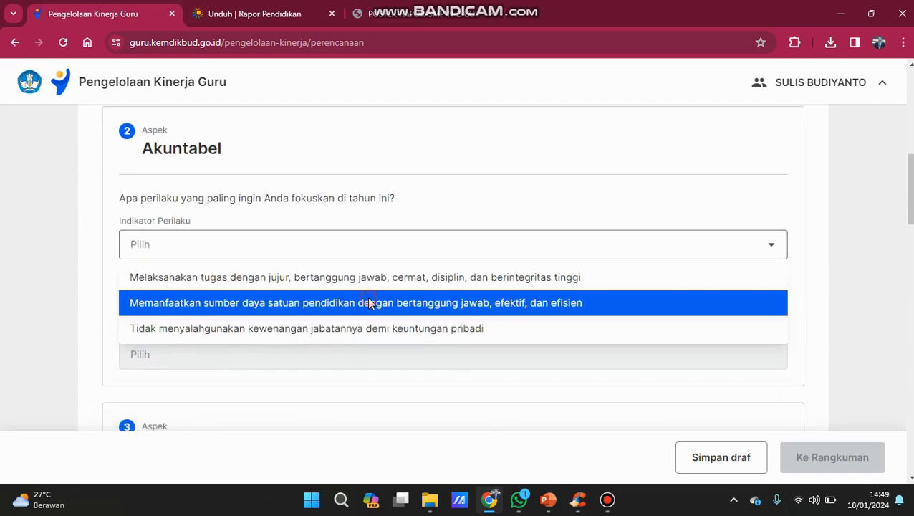
click(370, 303)
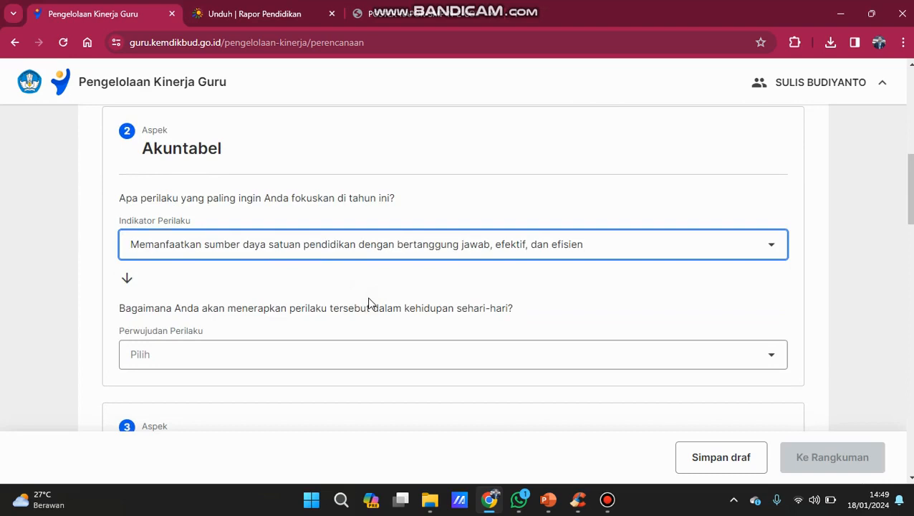
click(381, 358)
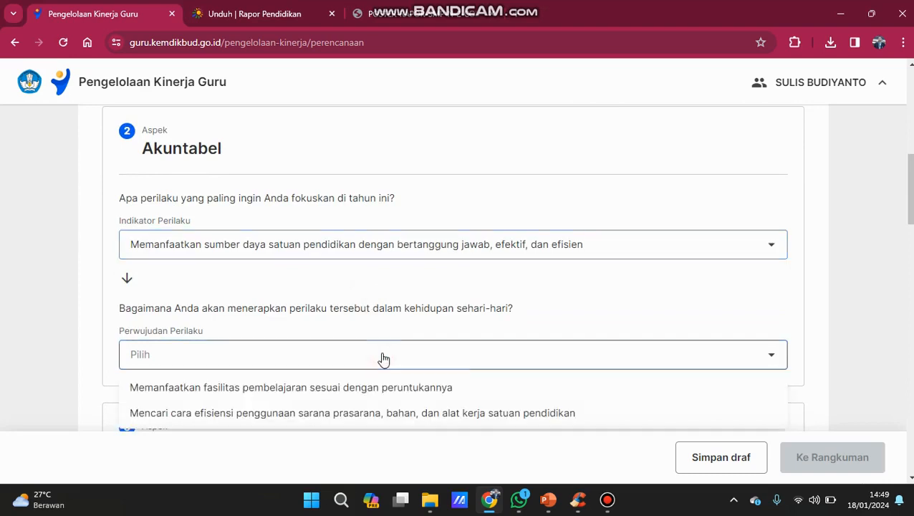
scroll(382, 355, down, 1)
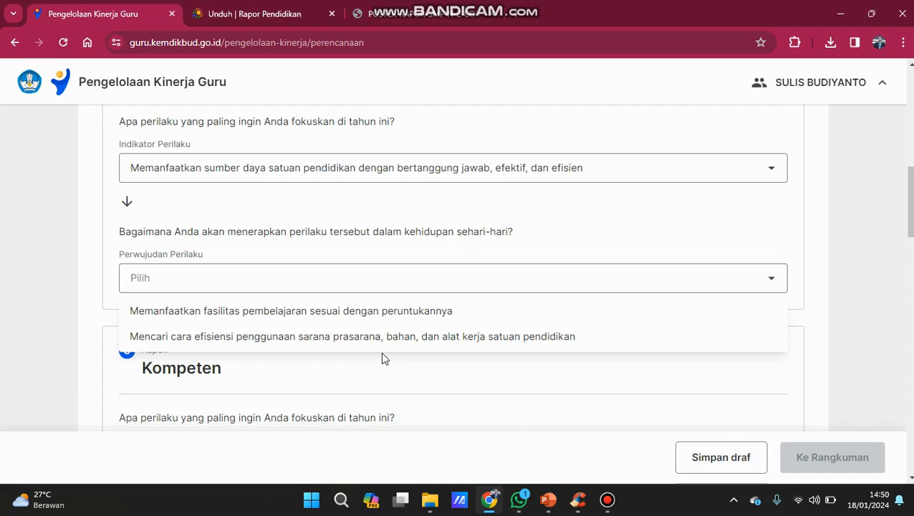
click(369, 320)
For Kompeten, set Indikator to "Melaksanakan tugas dengan kualitas terbaik" and Perwujudan to "Melaksanakan rencana kerja dan/atau anggaran sesuai target yang ditetapkan".
scroll(370, 327, down, 3)
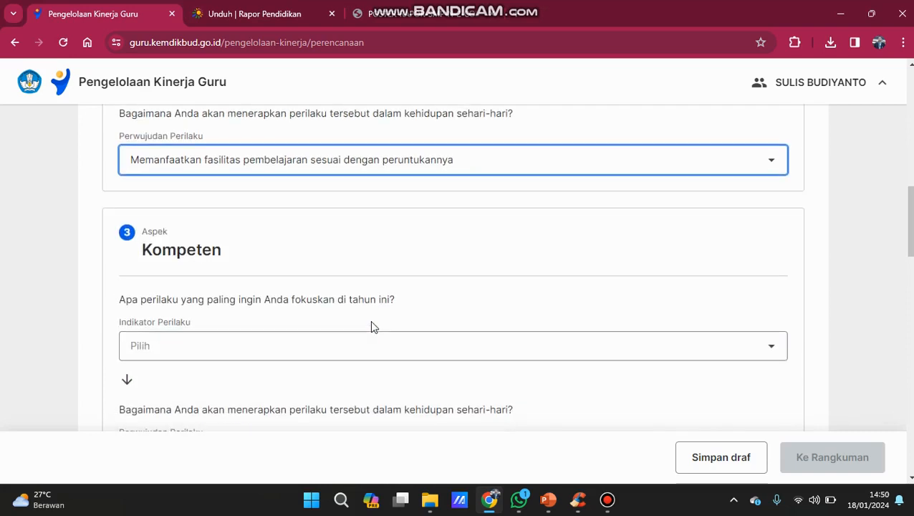
click(344, 285)
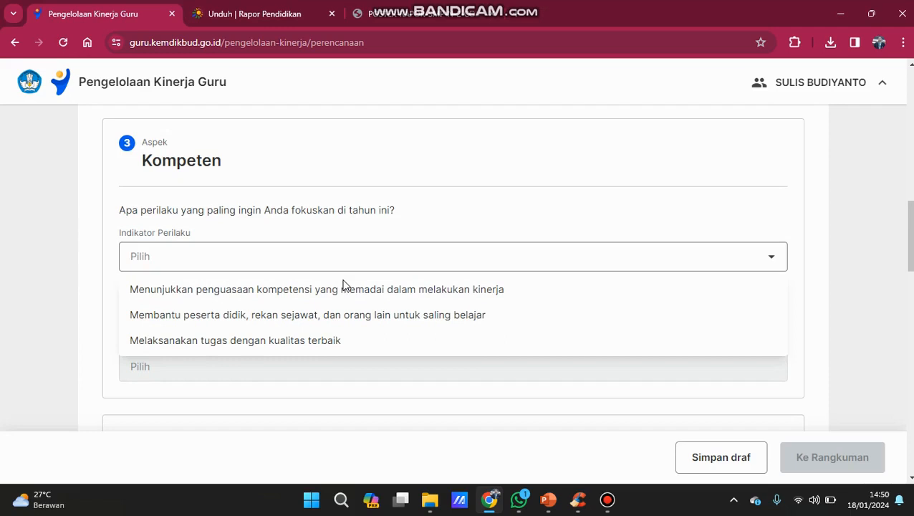
click(347, 341)
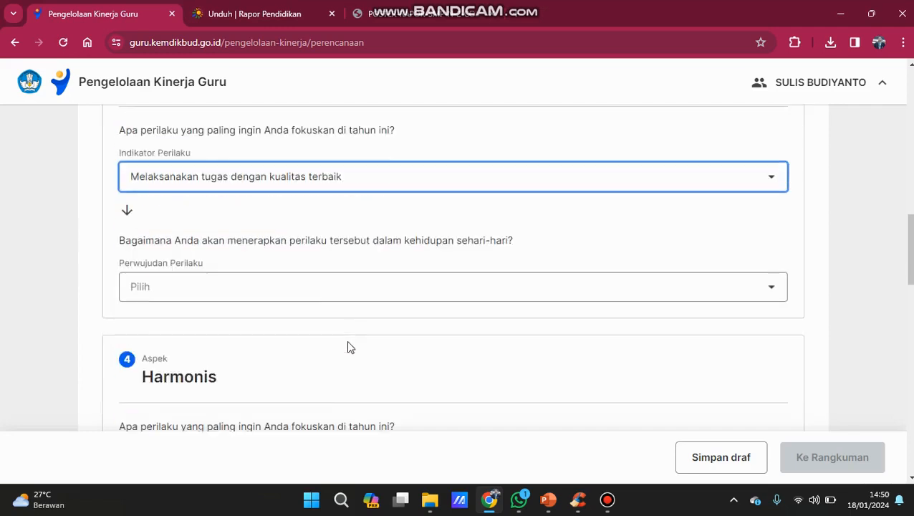
click(322, 298)
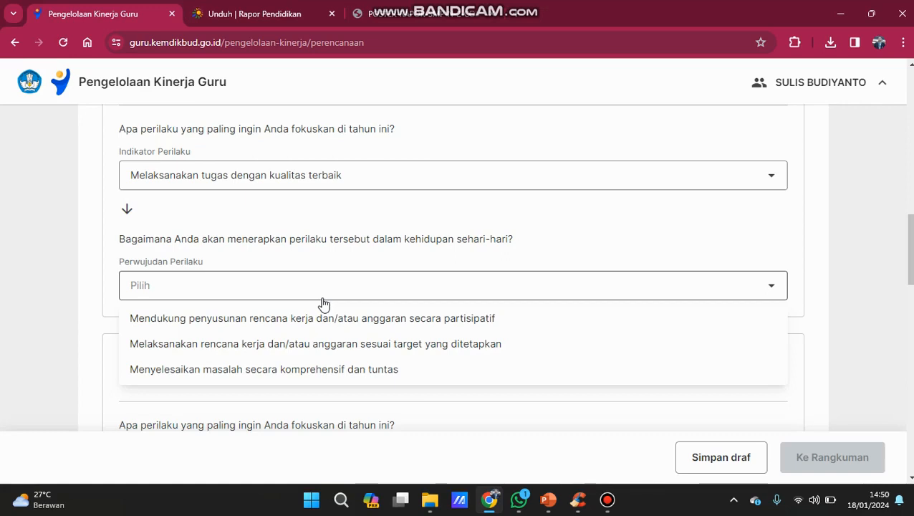
click(343, 343)
For Harmonis, choose "Menghargai setiap warga satuan pendidikan apapun latar belakangnya" and "Menjaga hubungan yang baik dengan rekan kerja, atasan, peserta didik, dan masyarakat atau dunia kerja".
scroll(343, 358, down, 3)
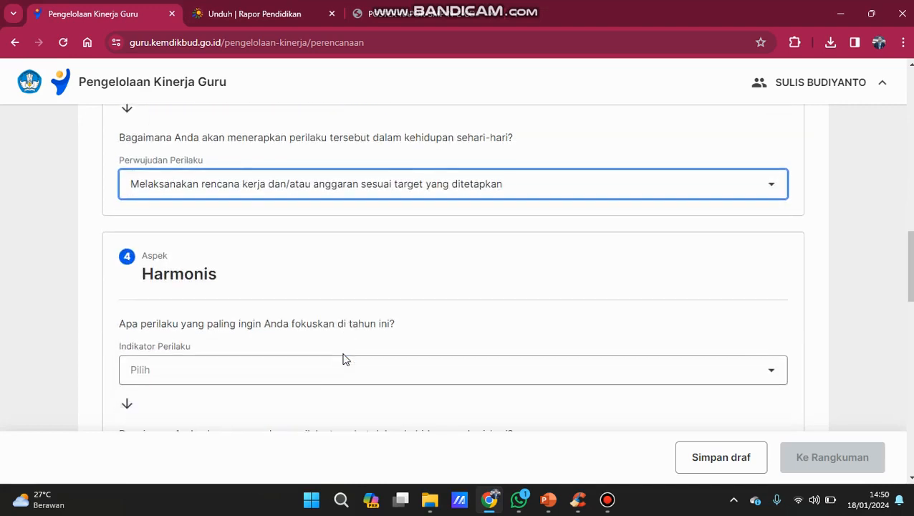
click(316, 321)
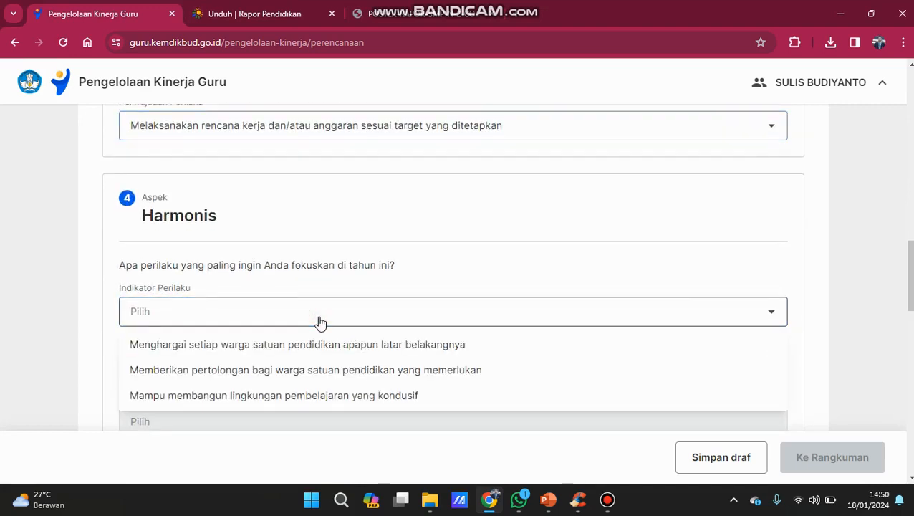
scroll(320, 324, down, 1)
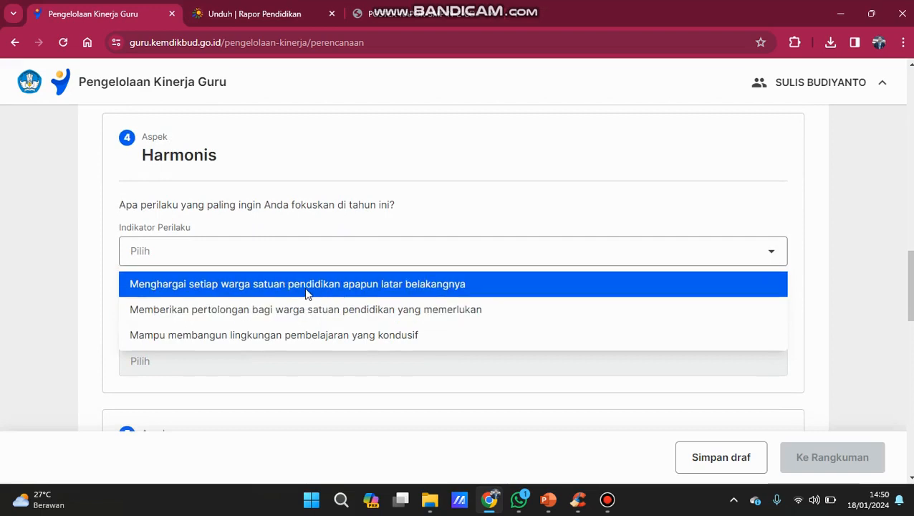
click(305, 289)
scroll(308, 287, down, 2)
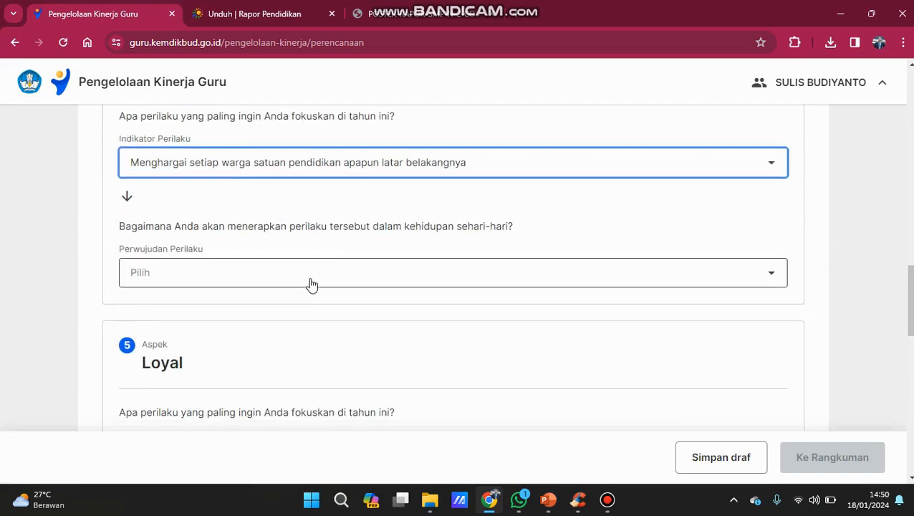
click(311, 272)
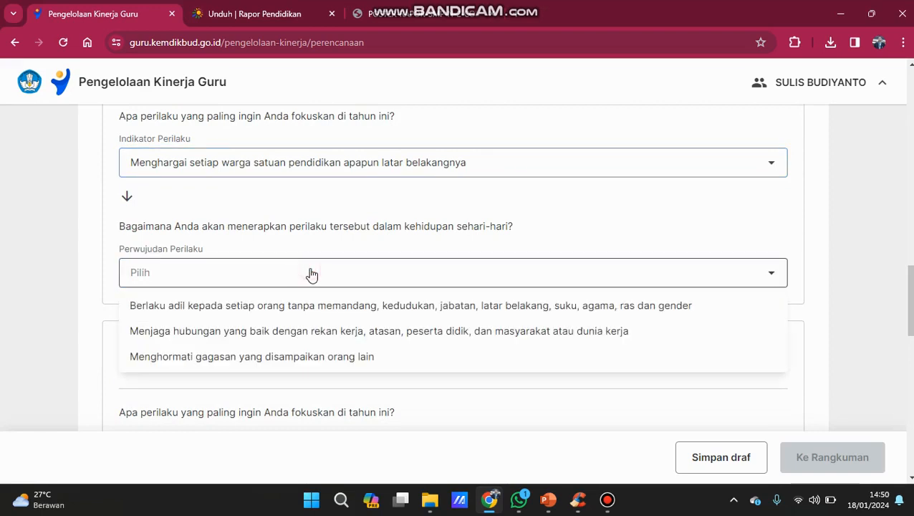
click(336, 334)
For Loyal, choose the "Menjaga nama baik satuan pendidikan" option as Indikator Perilaku and the "Melaksanakan arahan kepala satuan pendidikan" option as Perwujudan Perilaku.
scroll(338, 338, down, 1)
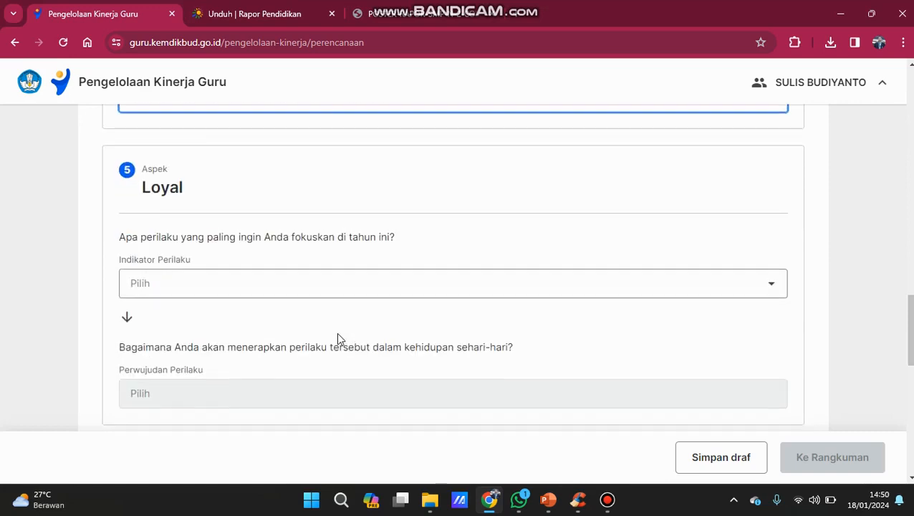
click(308, 290)
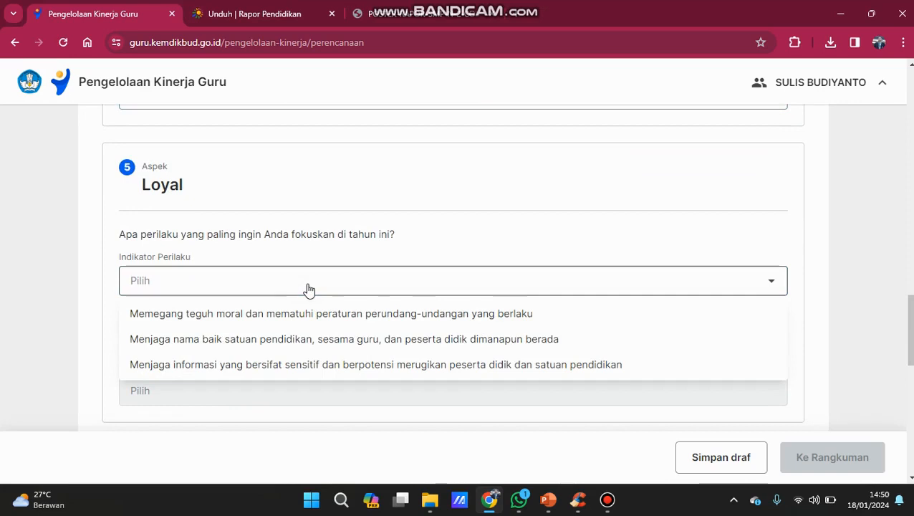
click(320, 340)
scroll(320, 341, down, 1)
click(298, 335)
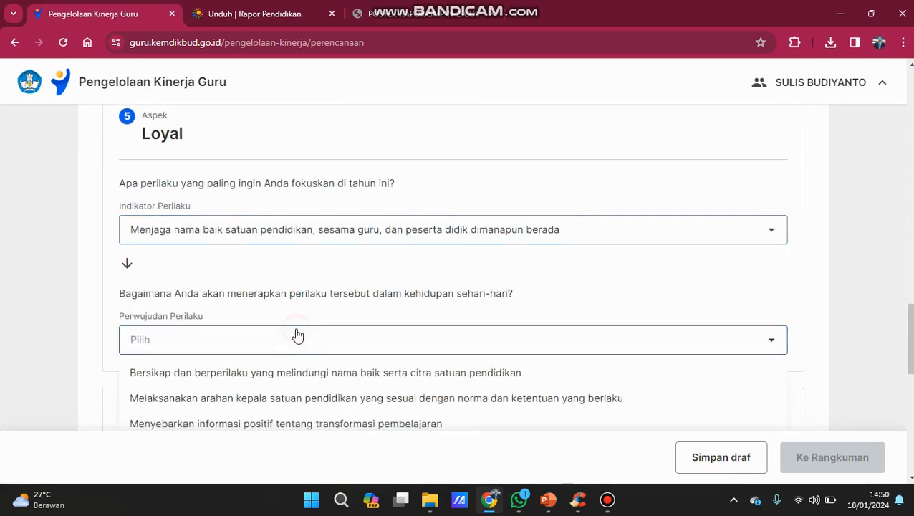
scroll(297, 335, down, 1)
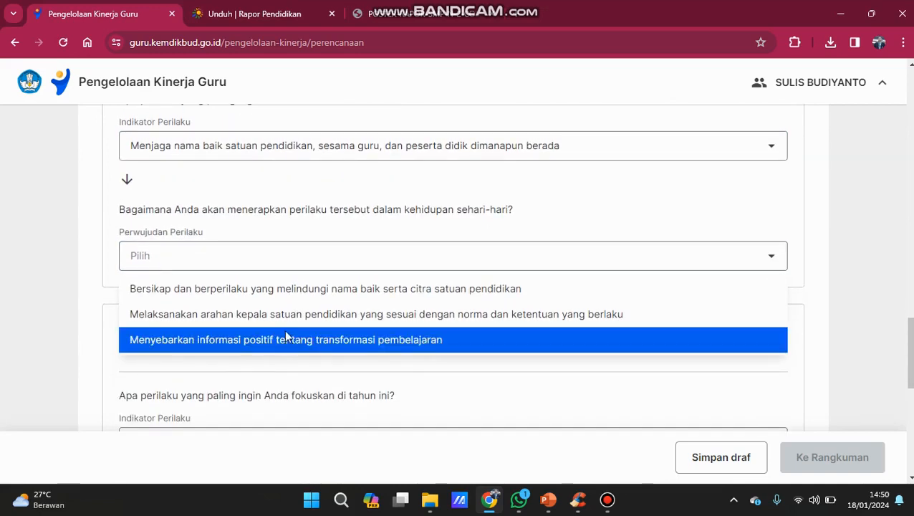
click(298, 319)
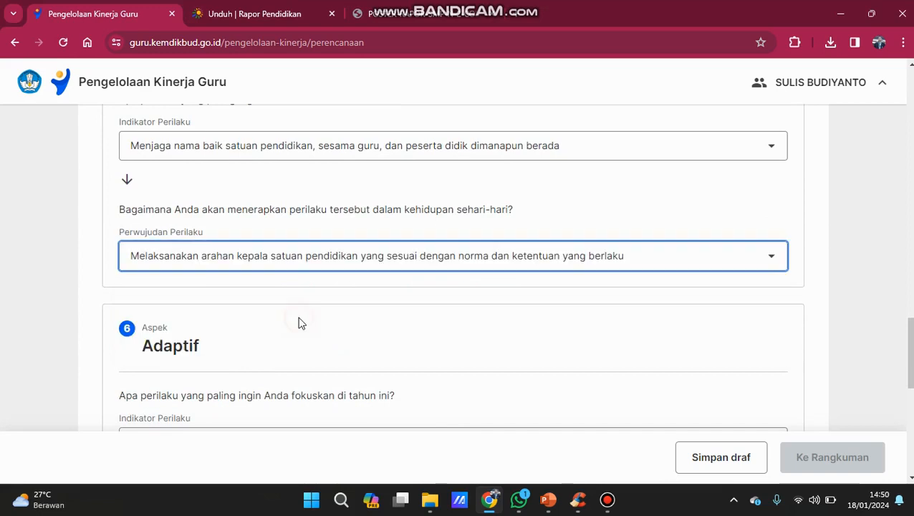
For Adaptif, choose "Menyesuaikan diri secara cepat dalam menghadapi dinamika pembelajaran di kelas" as Indikator and "Menyesuaikan diri di berbagai lingkungan kerja" as Perwujudan.
scroll(301, 322, down, 1)
click(247, 346)
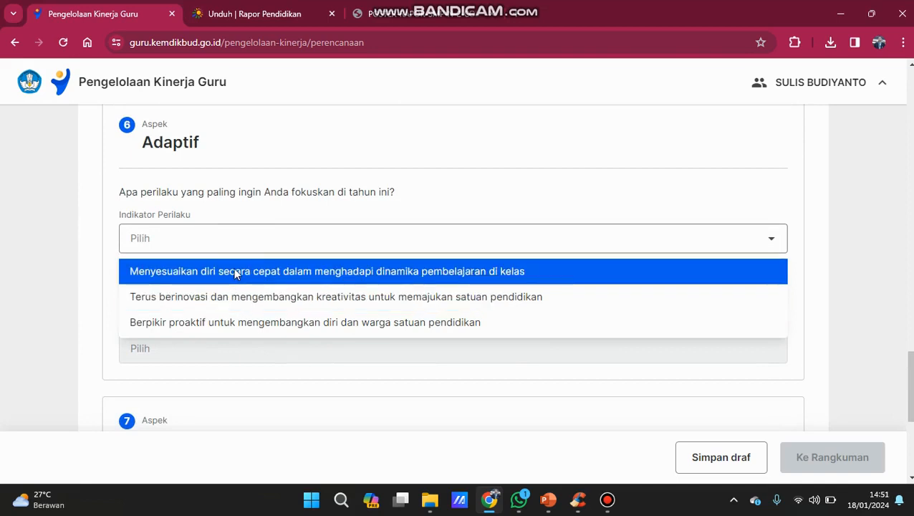
click(235, 272)
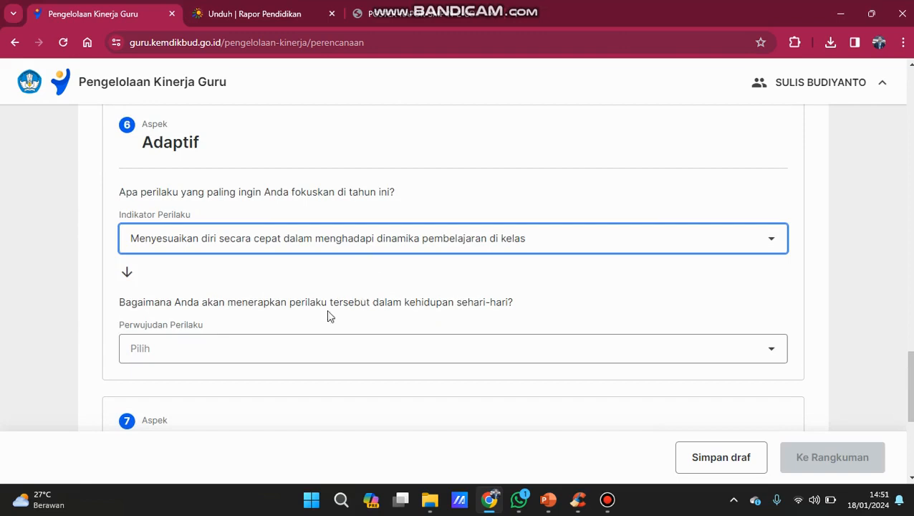
click(276, 348)
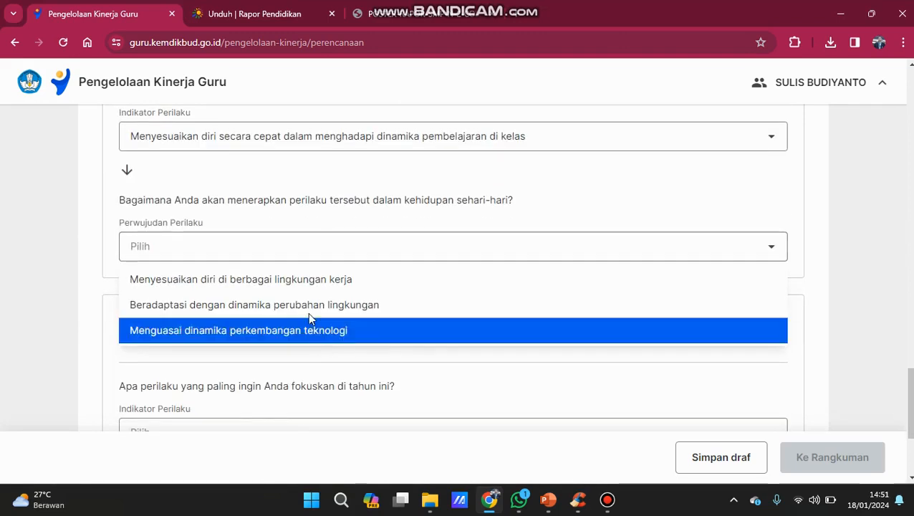
click(281, 280)
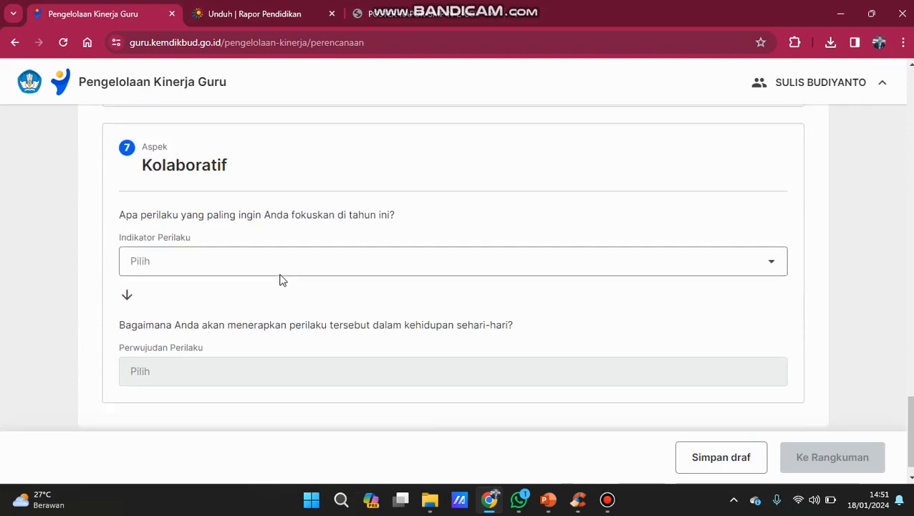
For Kolaboratif, choose the "Menggerakkan pemanfaatan sumber daya" option as Indikator Perilaku and the "Mendorong peserta didik, rekan sejawat" option as Perwujudan Perilaku.
click(256, 261)
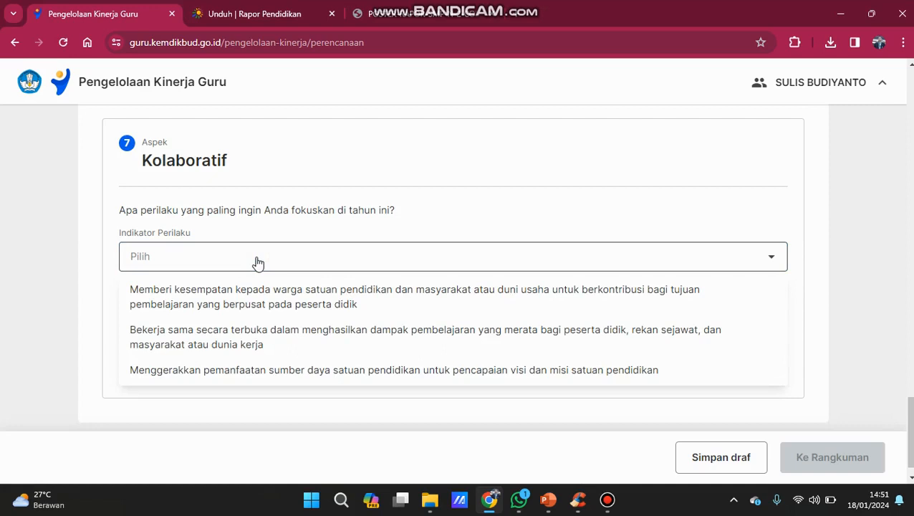
click(296, 373)
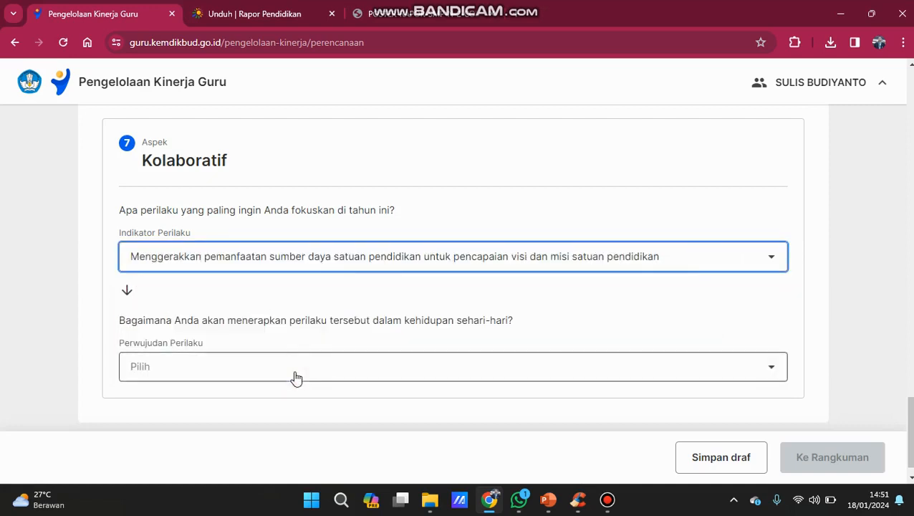
click(280, 347)
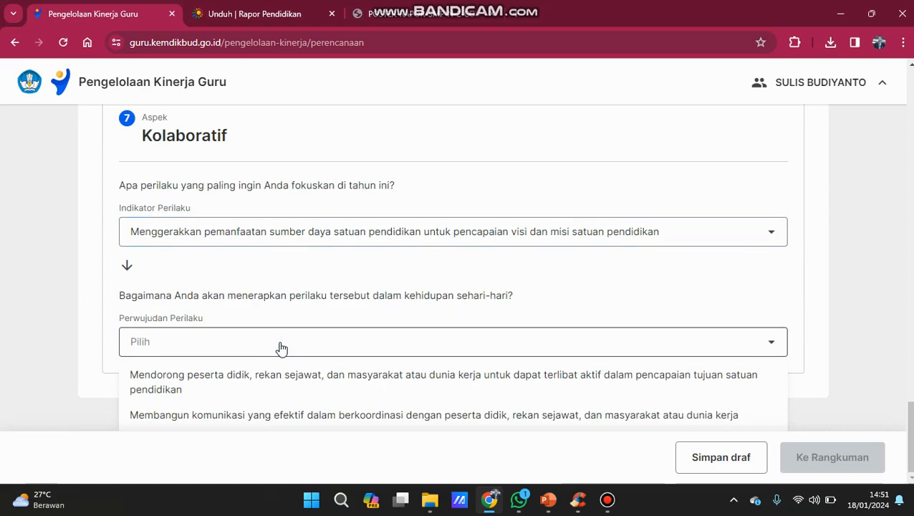
click(285, 384)
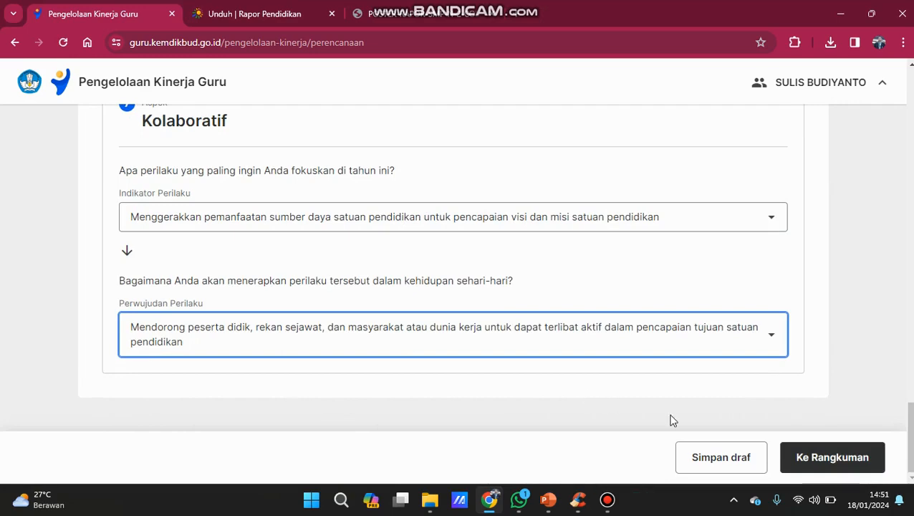
Proceed to Rangkuman and review the planned main results, additional results and the chosen behaviour for every aspect.
click(800, 457)
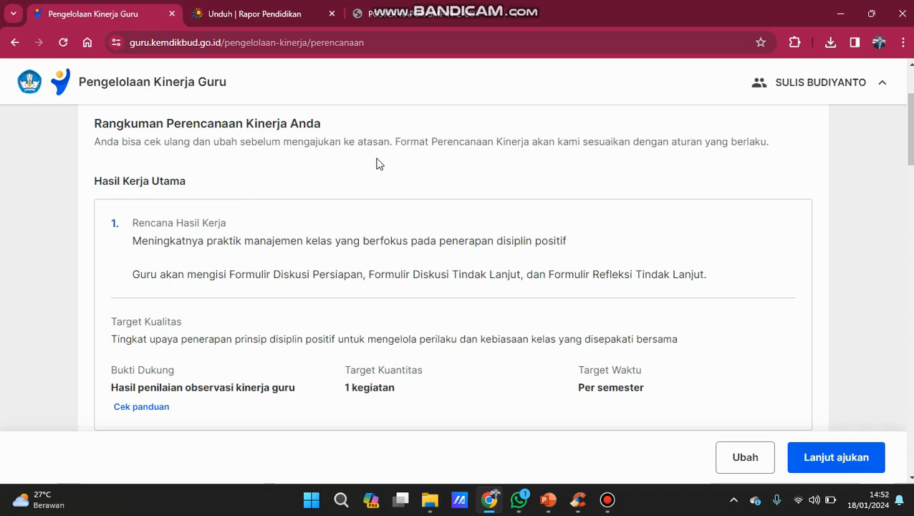
scroll(376, 164, down, 3)
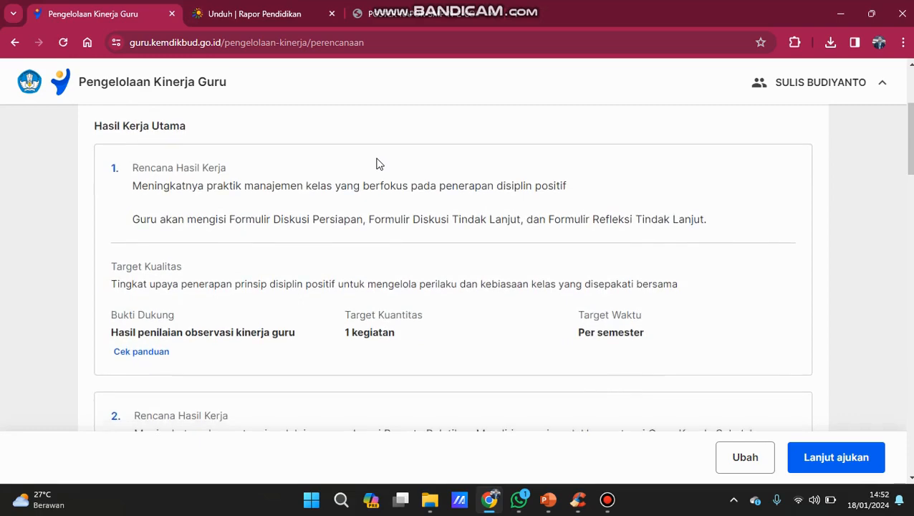
scroll(376, 164, down, 5)
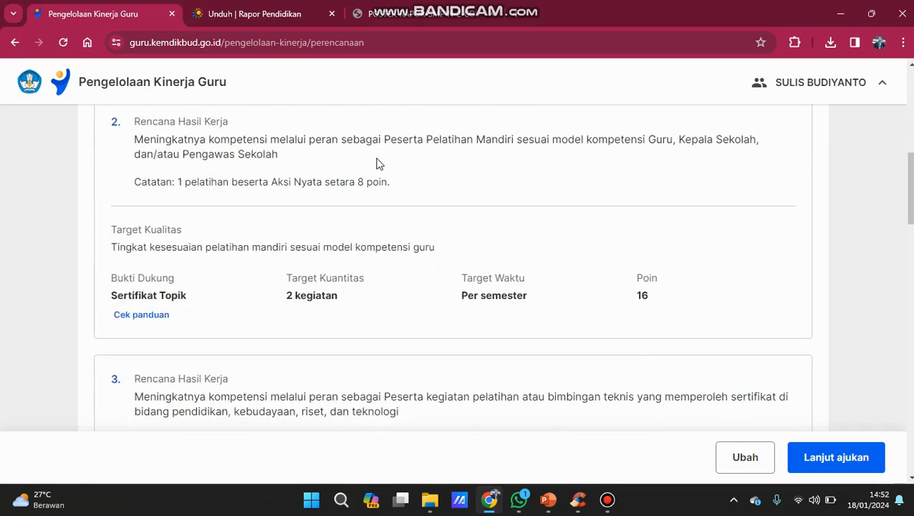
scroll(376, 164, down, 10)
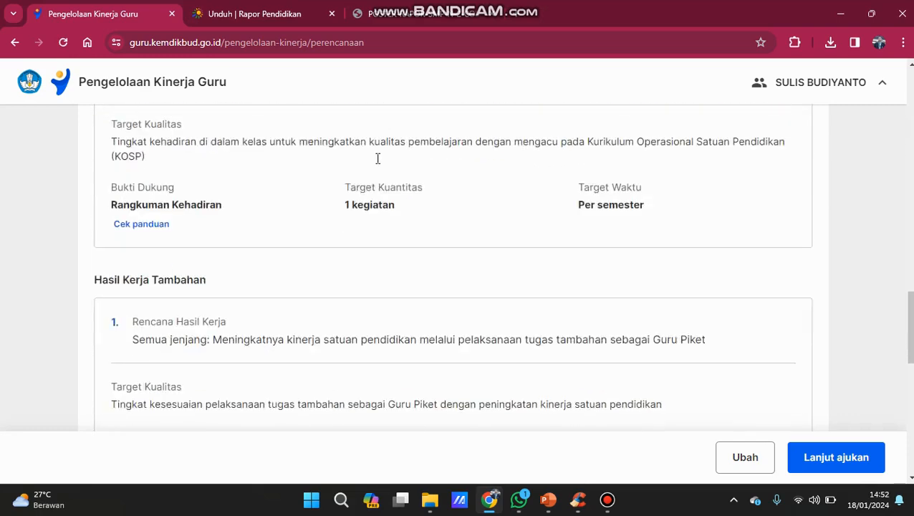
scroll(376, 164, down, 7)
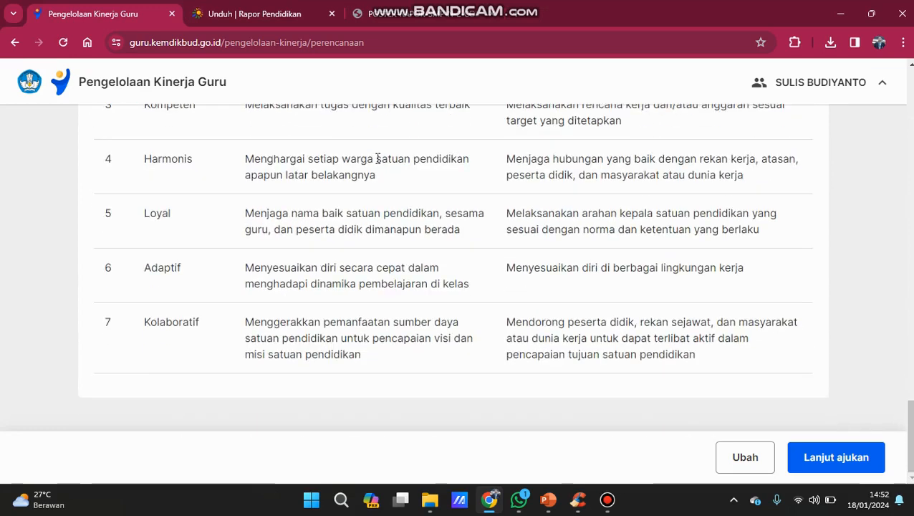
Continue from the summary to the submission confirmation and save the performance plan as a draft.
click(827, 457)
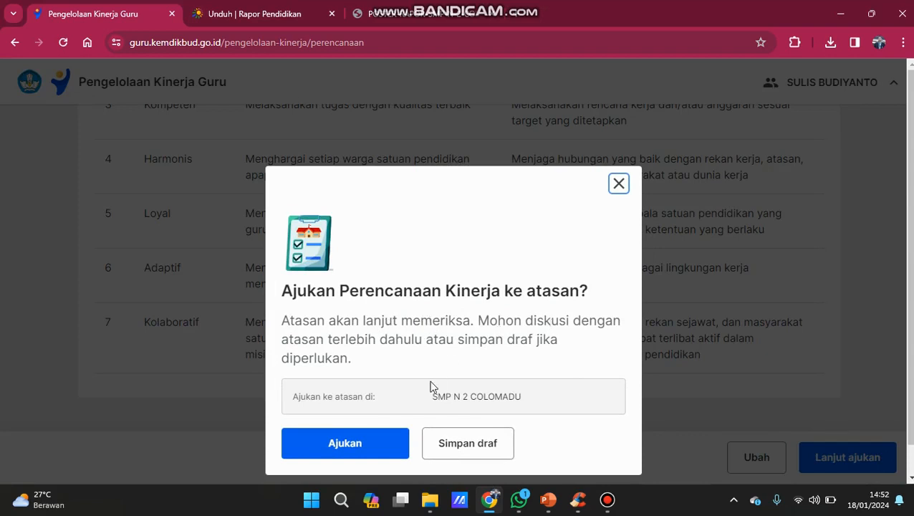
click(358, 451)
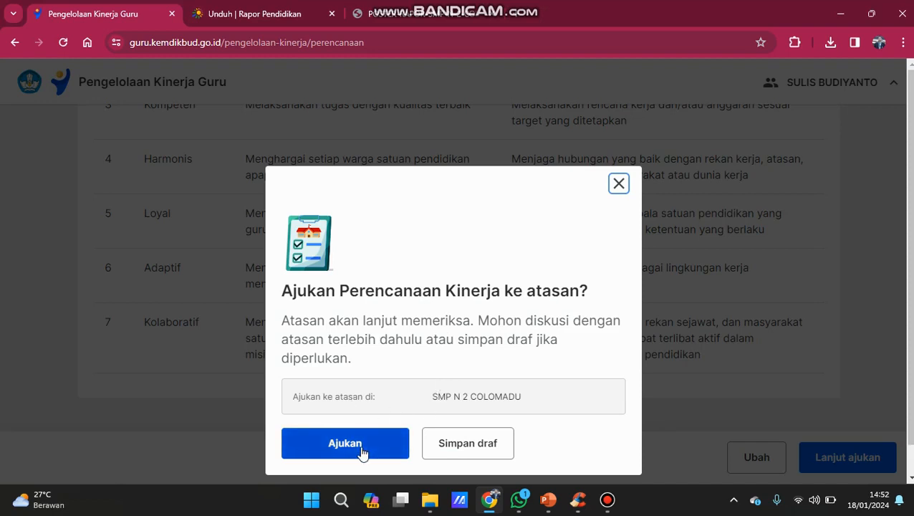
click(468, 443)
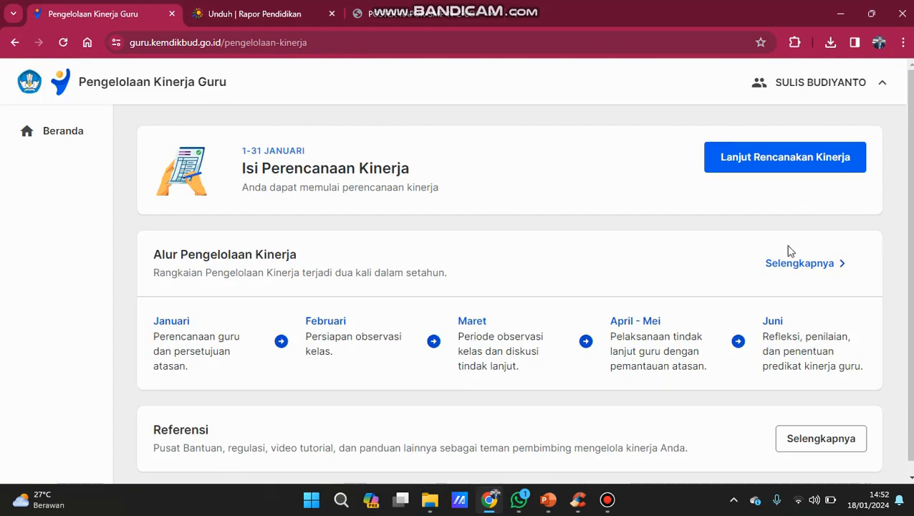
Resume the saved performance plan and advance through all its sections, keeping their entries, until Rangkuman.
scroll(789, 251, down, 1)
scroll(788, 254, up, 1)
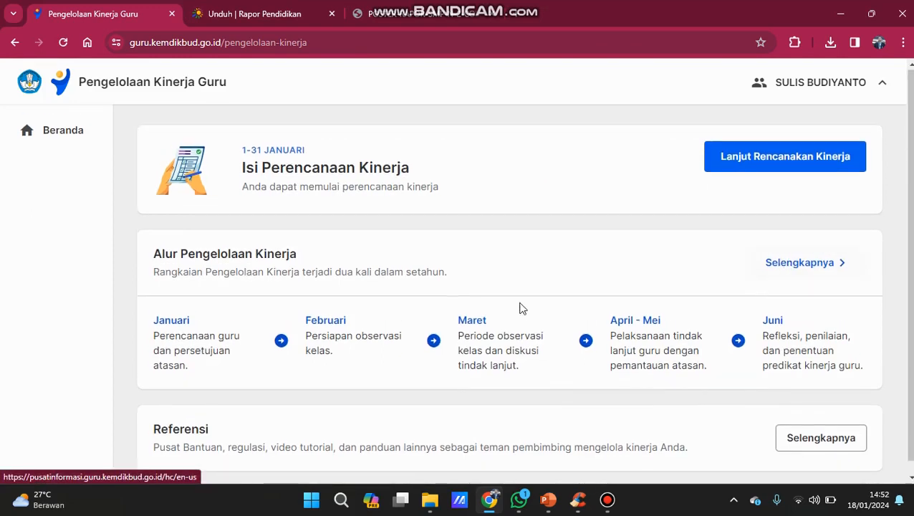
scroll(554, 239, down, 1)
scroll(553, 238, up, 1)
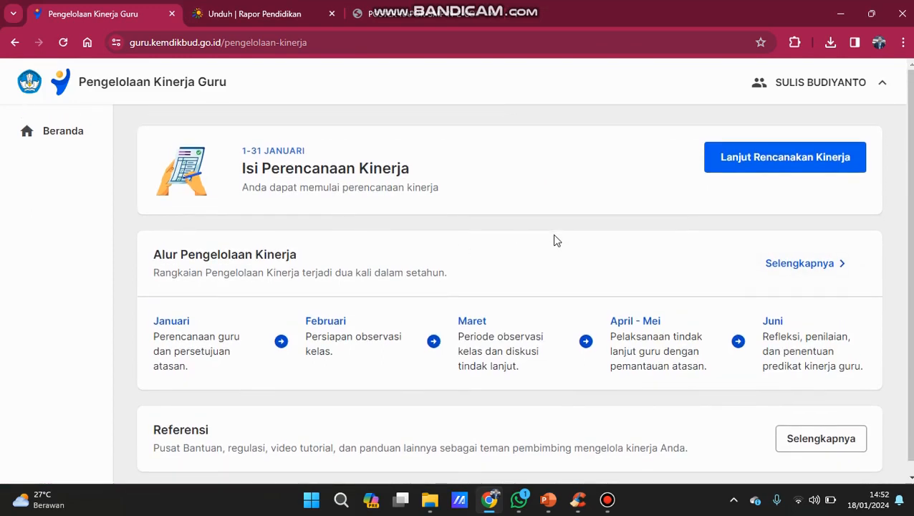
click(797, 171)
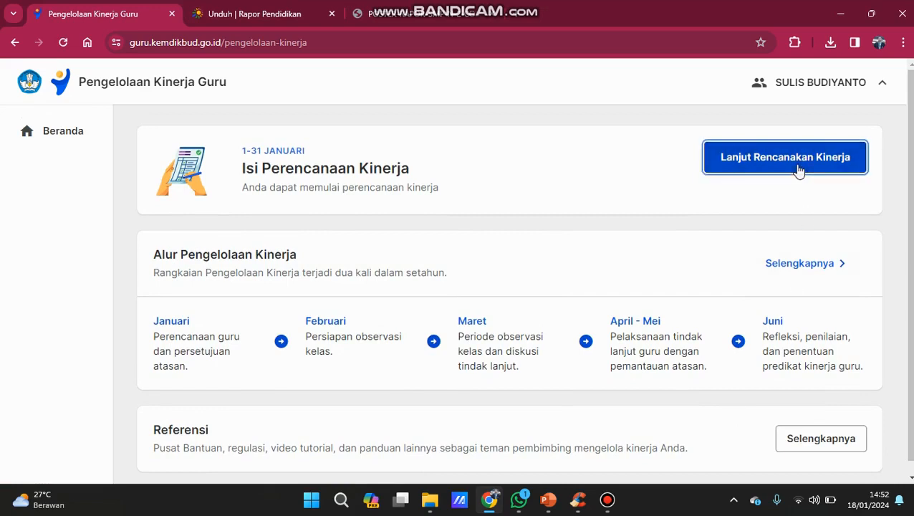
scroll(542, 256, down, 3)
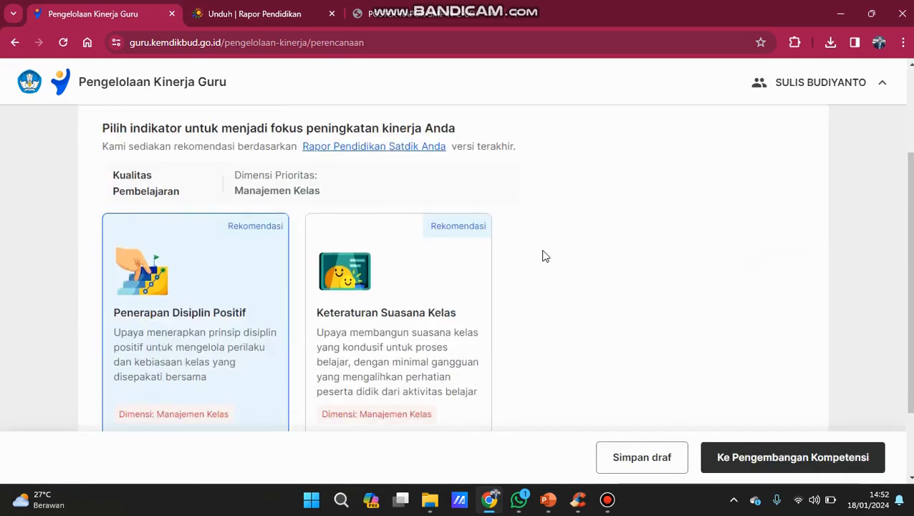
scroll(542, 255, up, 3)
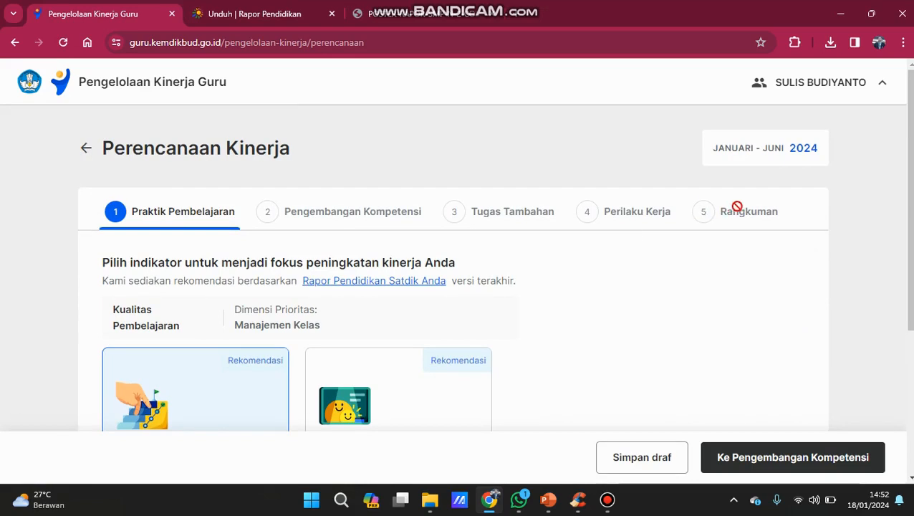
click(784, 462)
click(782, 459)
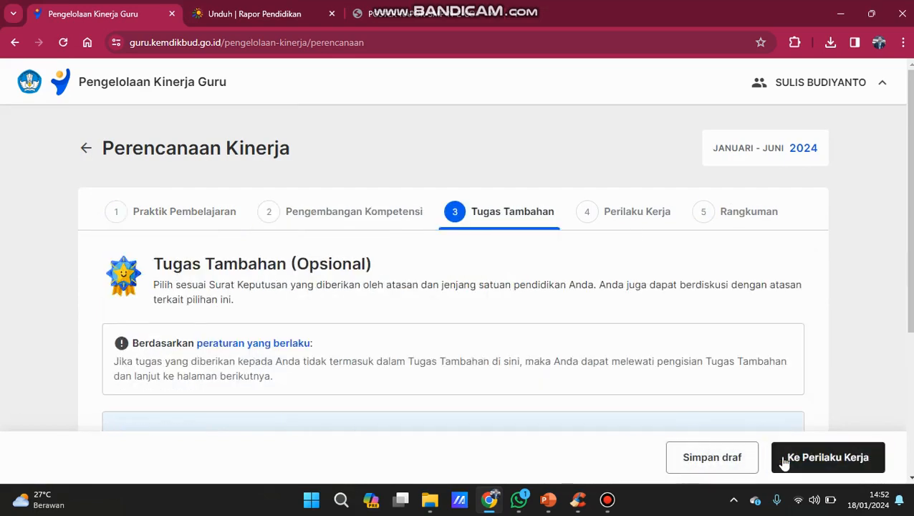
click(783, 462)
click(784, 462)
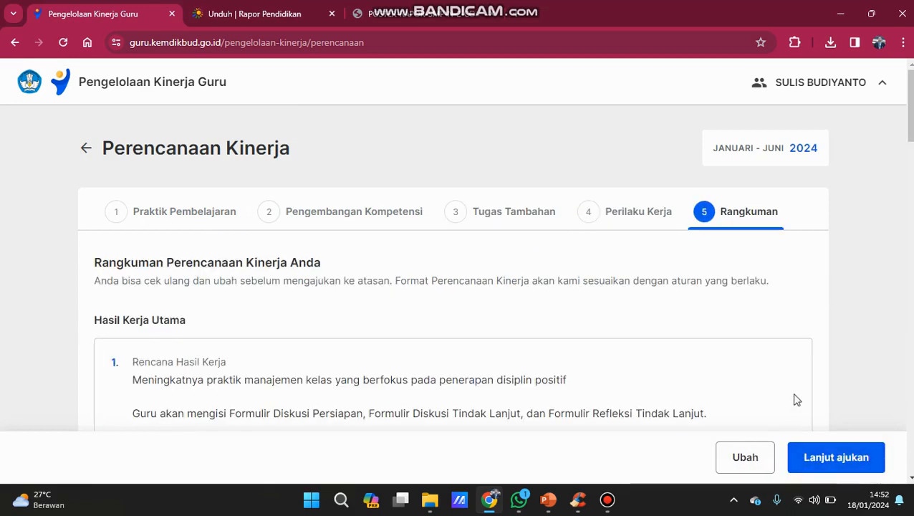
Submit the performance plan to the superior at SMP N 2 Colomadu and read through the listed follow-up stages.
click(835, 464)
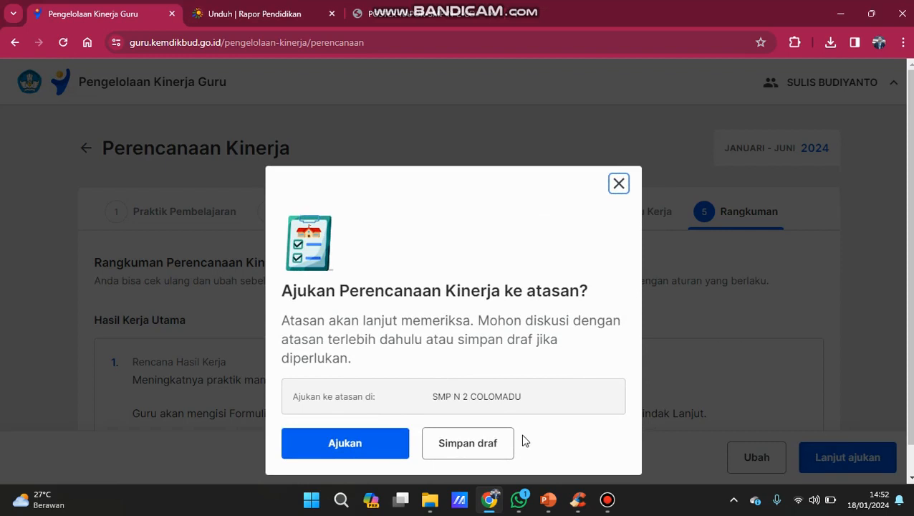
click(366, 438)
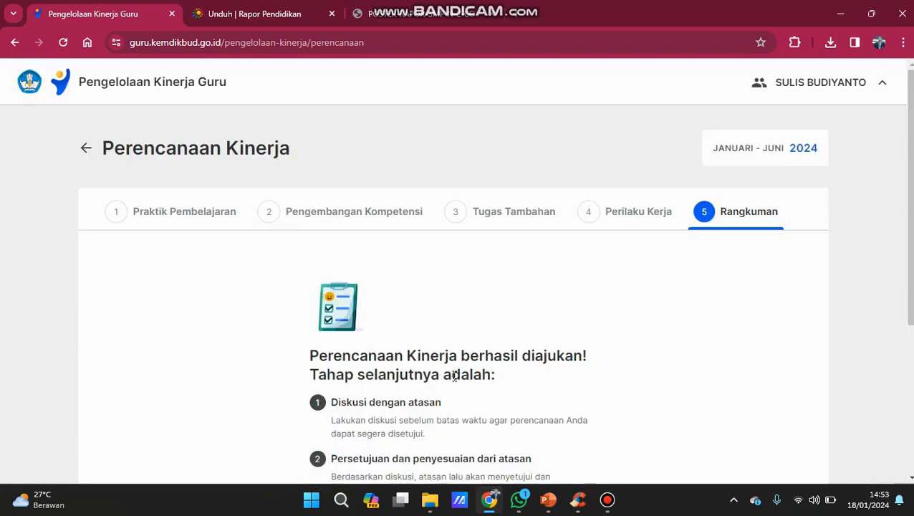
scroll(455, 377, down, 1)
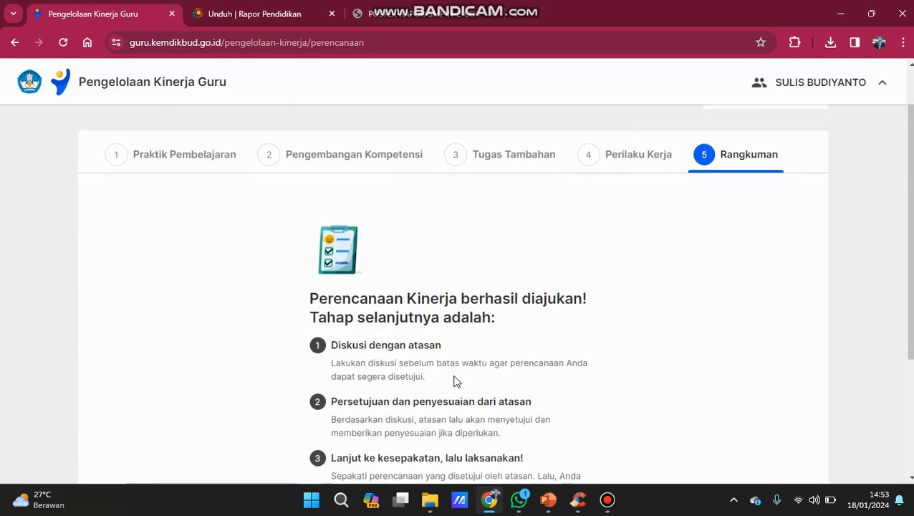
scroll(451, 380, down, 1)
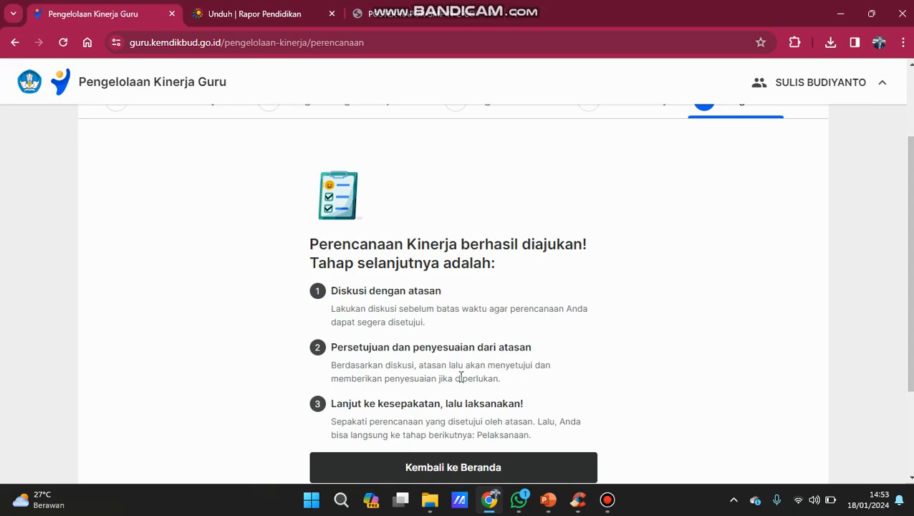
scroll(461, 377, down, 1)
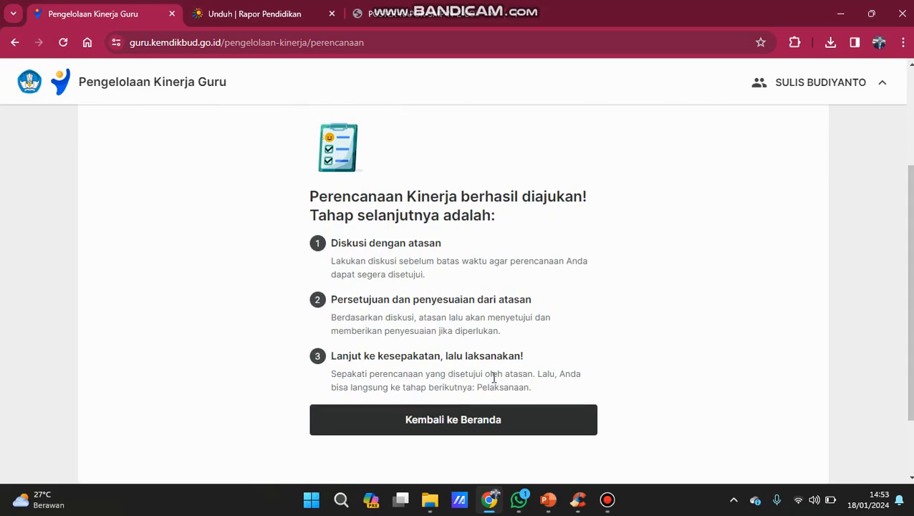
Return to Beranda and check the approval status of the submitted performance plan.
click(471, 432)
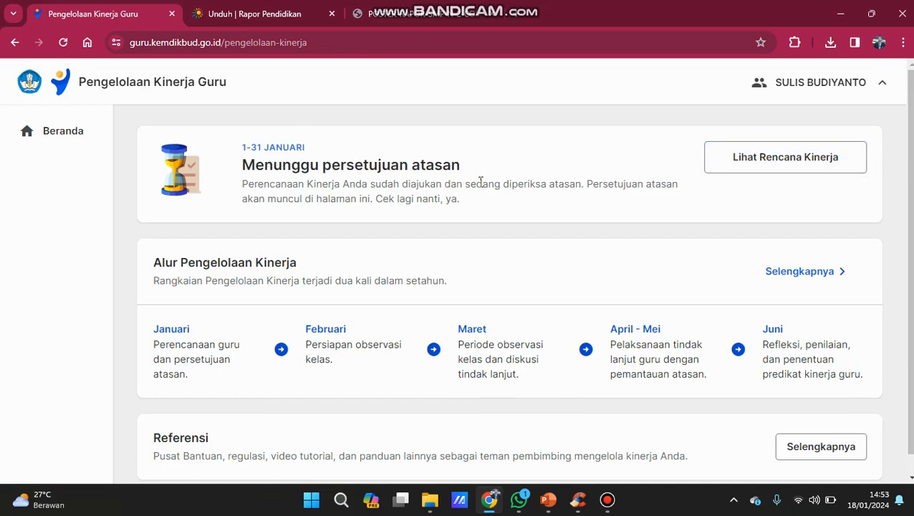
scroll(655, 197, down, 1)
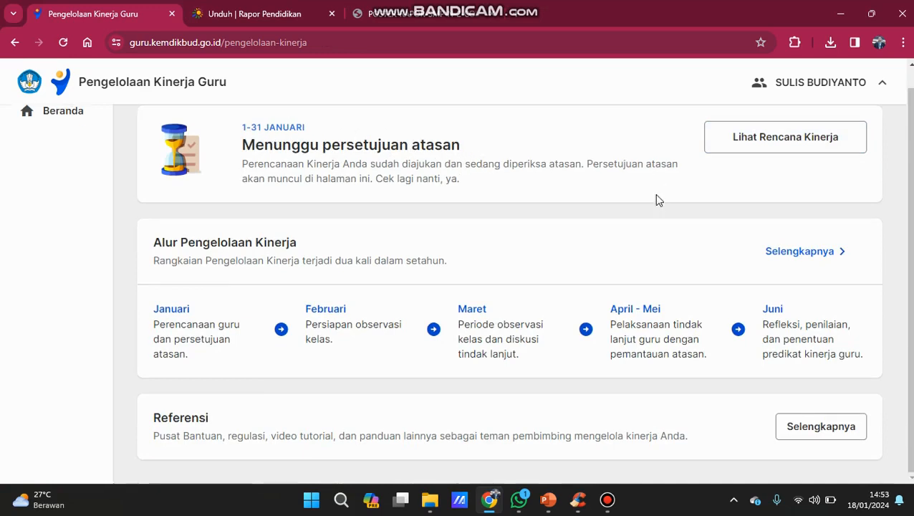
scroll(659, 201, up, 1)
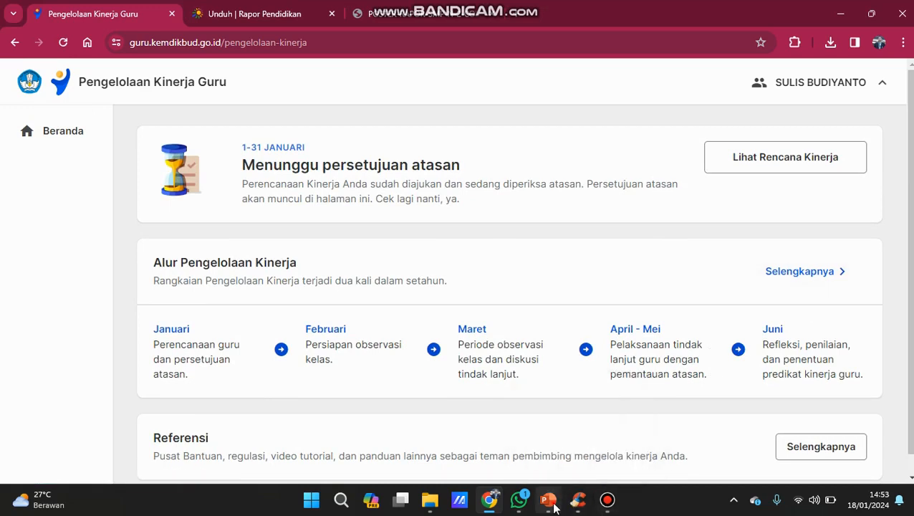
Switch to the PowerPoint presentation with the SKP (Sasaran Kinerja Pegawai) slide.
mouse_move(554, 507)
click(725, 439)
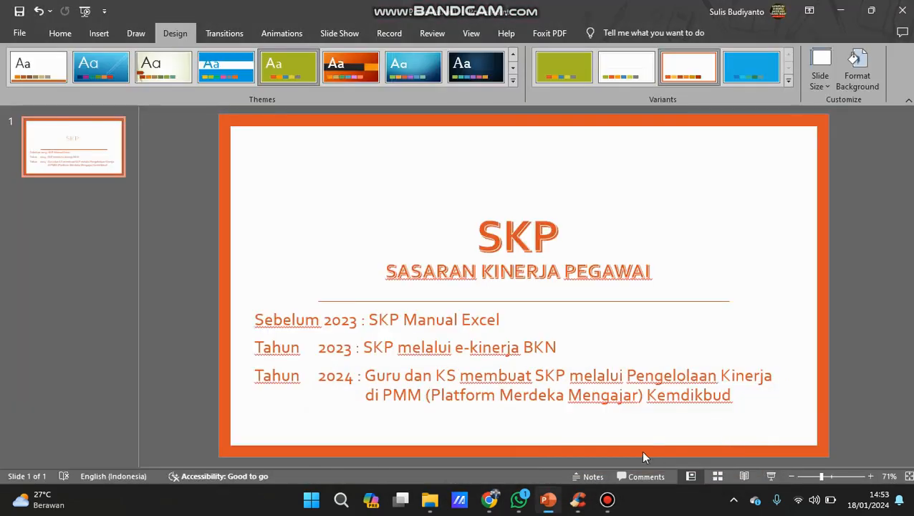
click(606, 501)
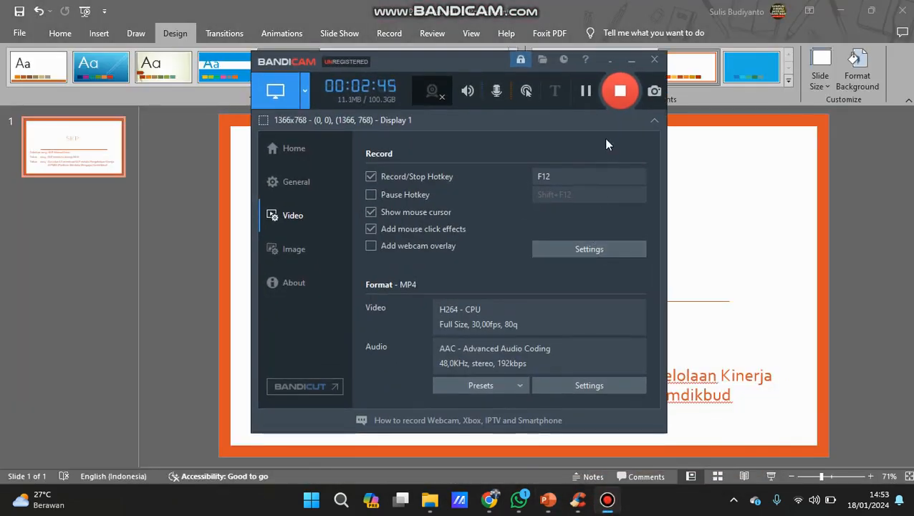